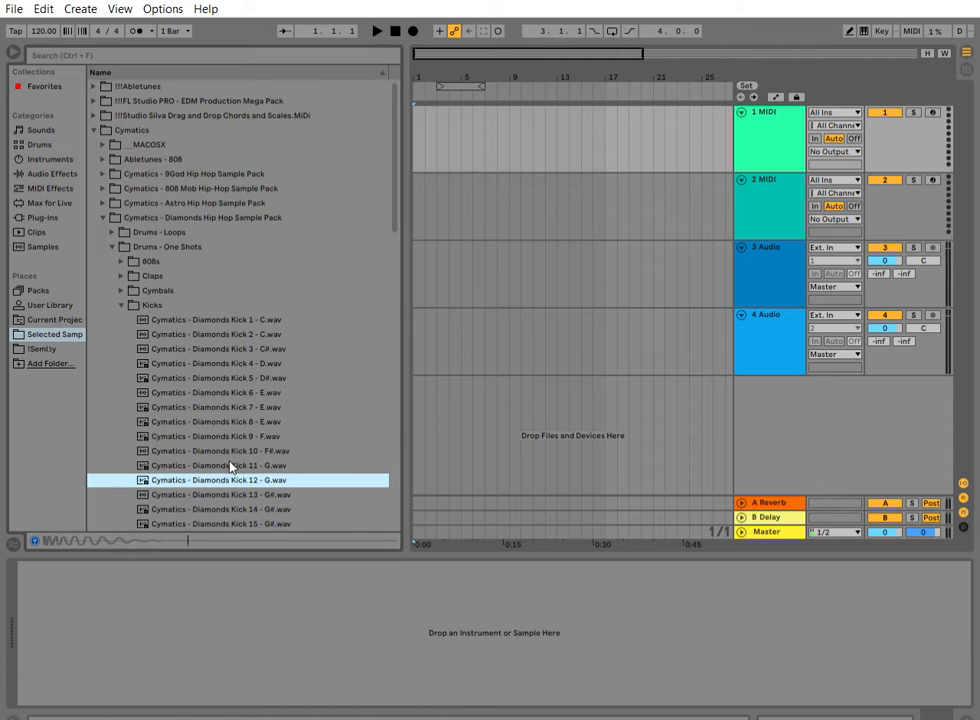
Audition the later kicks in the Diamonds pack's Kicks folder and select Cymatics - Diamonds Kick 17 - A.wav.
scroll(232, 457, "down", 2)
left_click(232, 458)
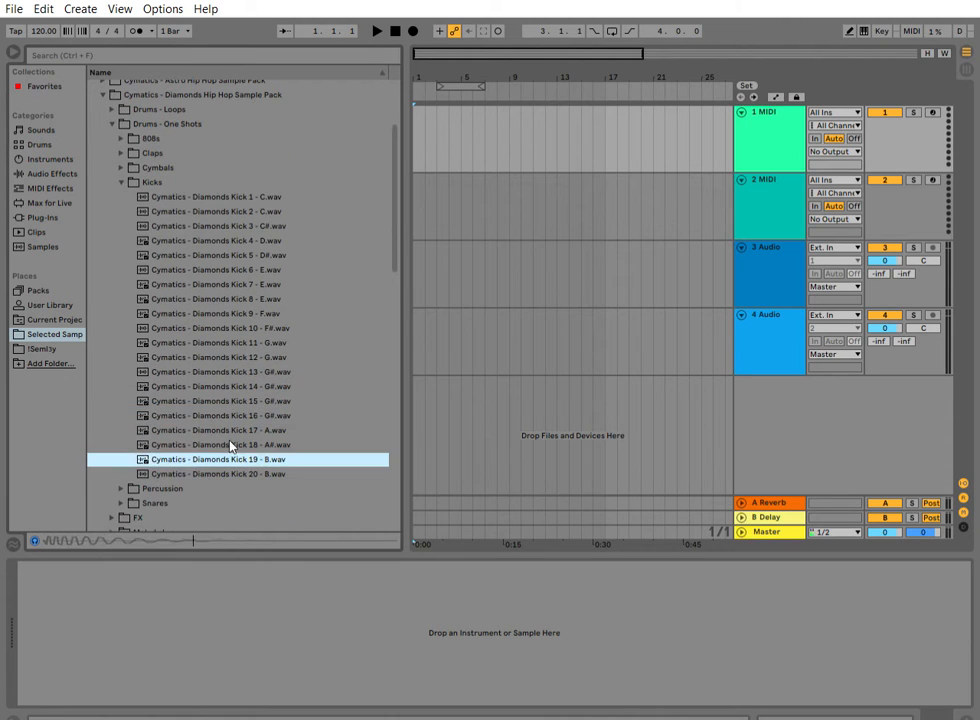
key("Up")
key("Down")
key("Down")
key("Up")
key("Up")
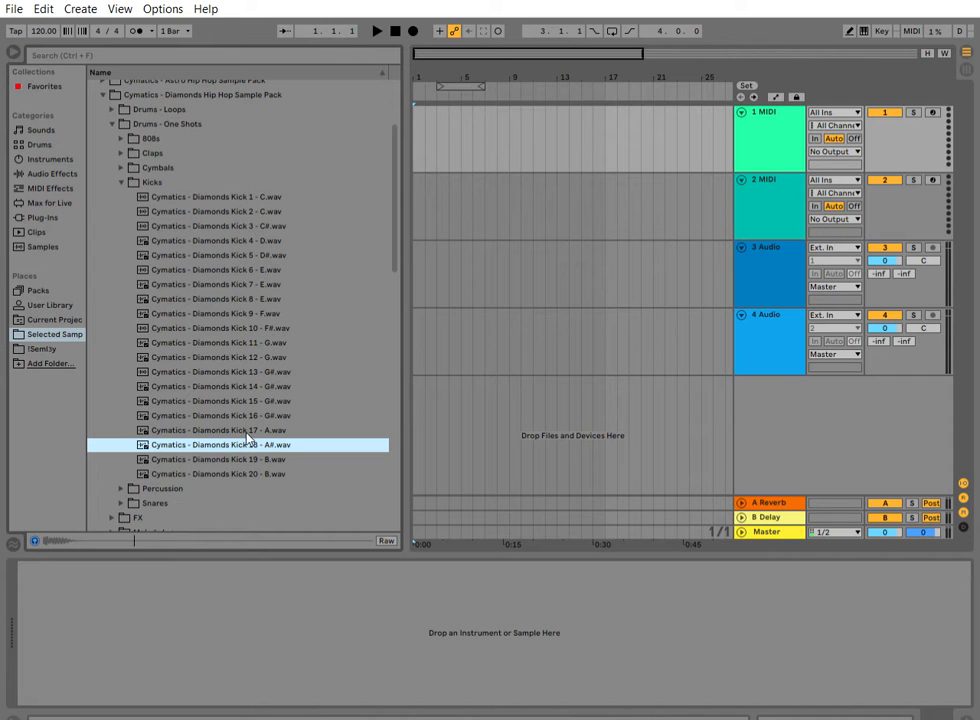
key("Up")
Place the Kick 17 sample at bar 1 of the first track and loop playback over the first four bars.
left_click_drag(472, 140, 418, 122)
left_click_drag(423, 60, 432, 73)
left_click_drag(518, 80, 423, 93)
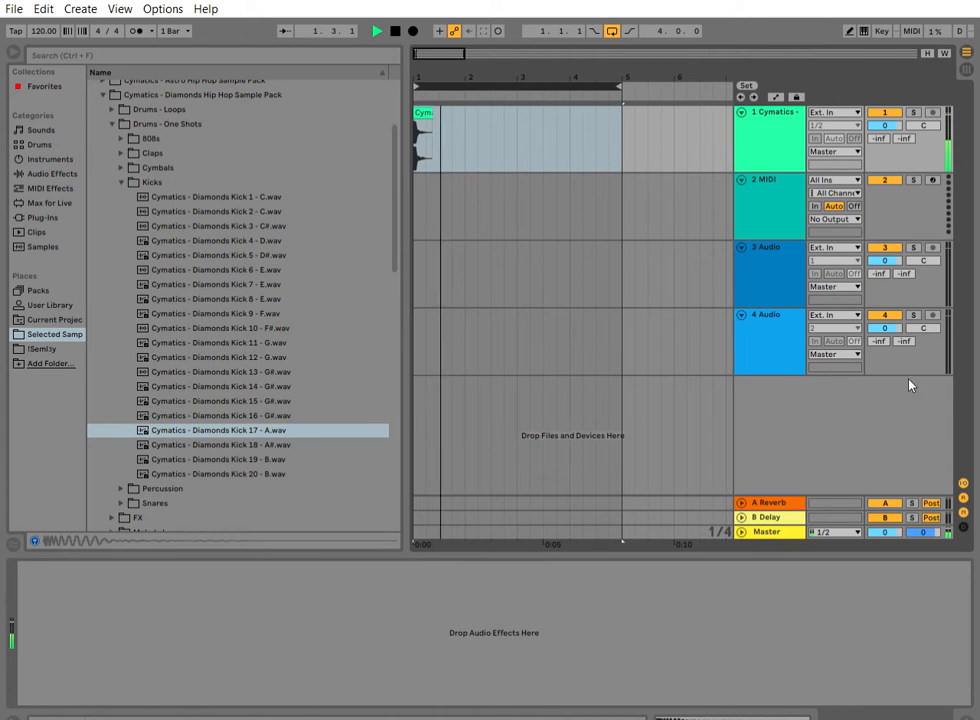
key("space")
key("space")
key("space")
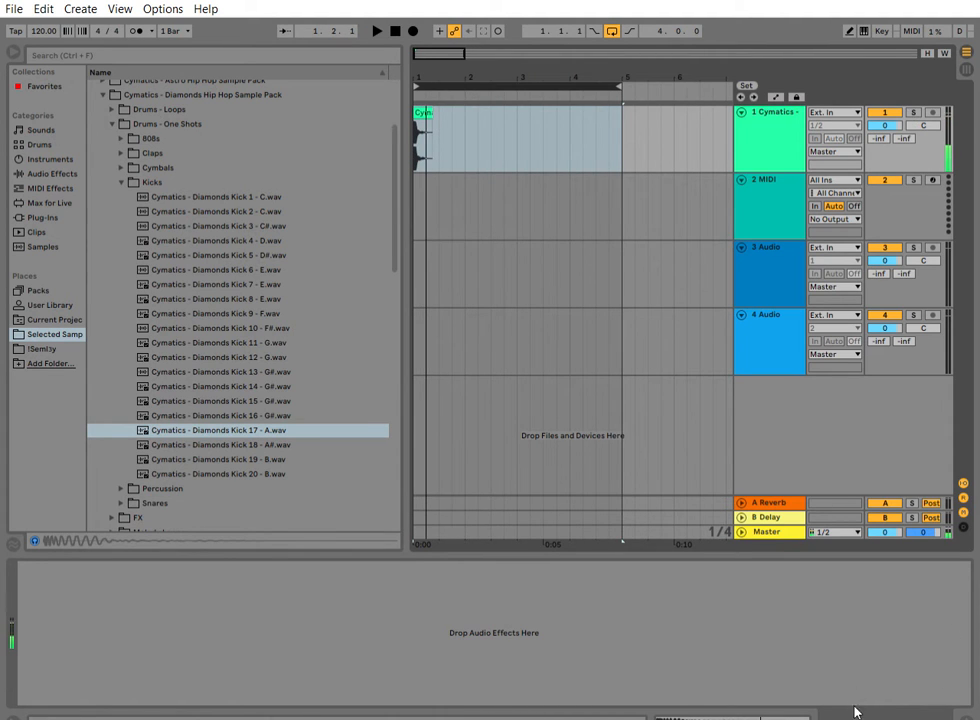
Copy the kick to the starts of bars 2, 3 and 4 and play the loop.
left_click_drag(425, 111, 578, 102)
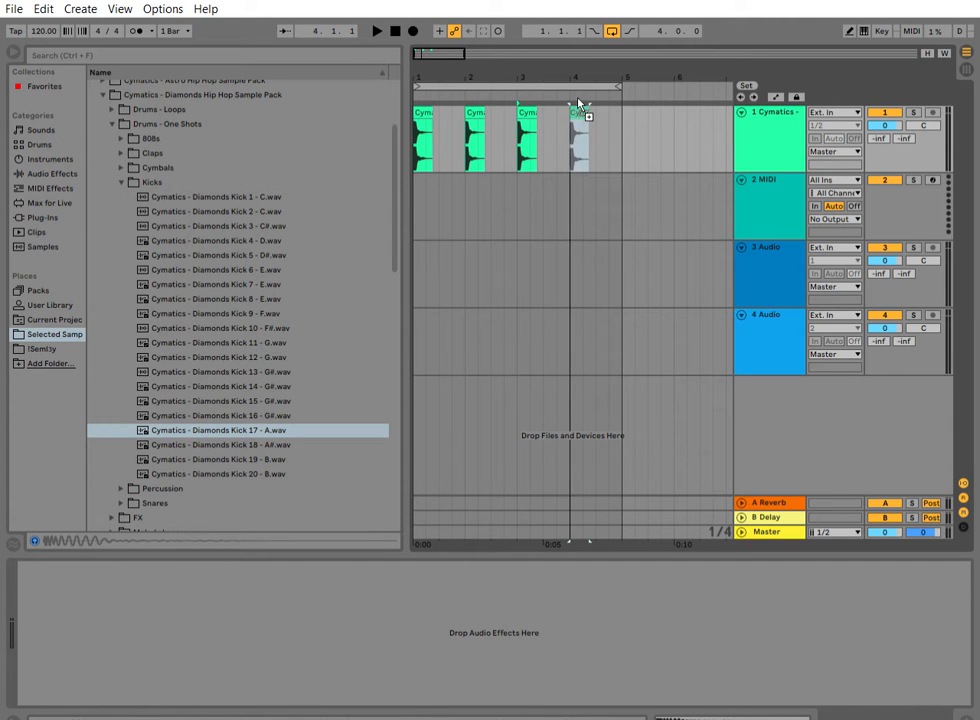
key("space")
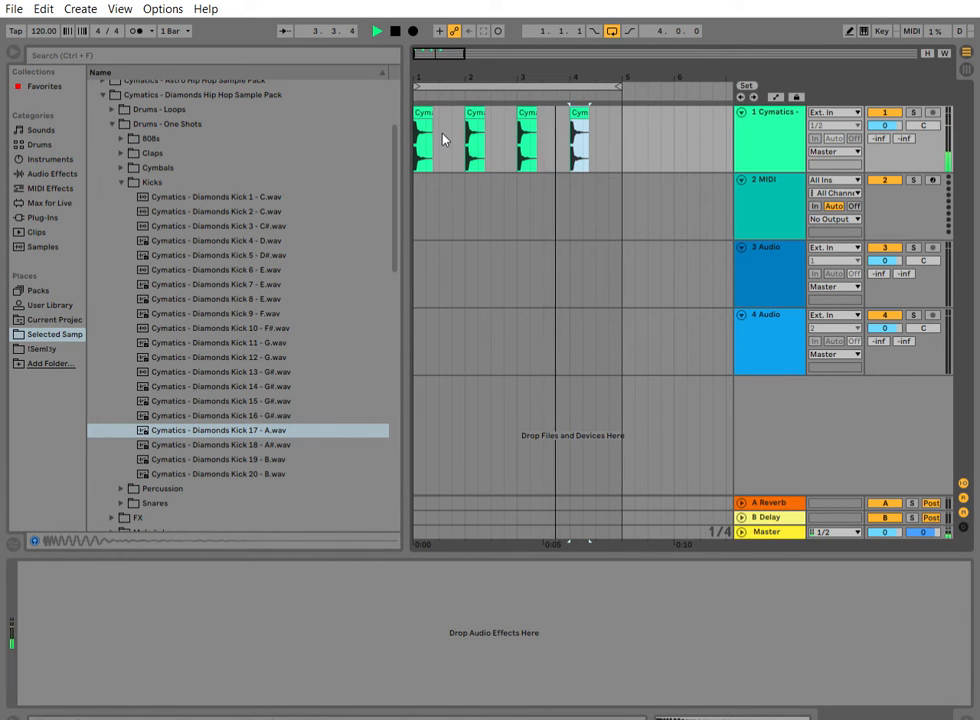
key("space")
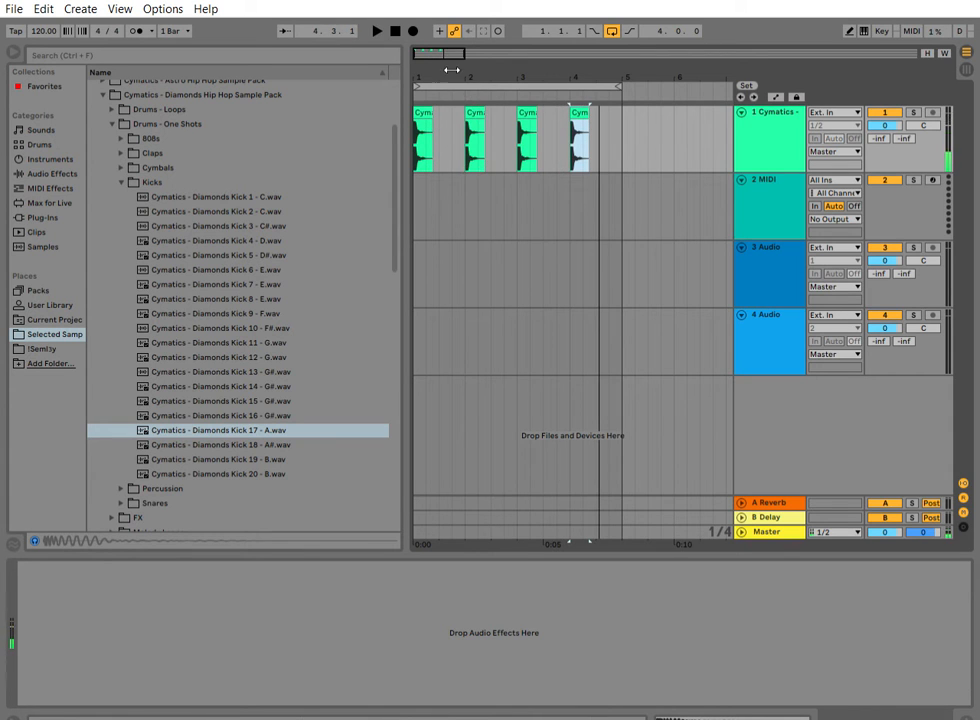
Move the bar 2 kick earlier to beat 1.4 and play the loop from the start.
left_click_drag(527, 78, 506, 105)
key("space")
key("space")
left_click(397, 30)
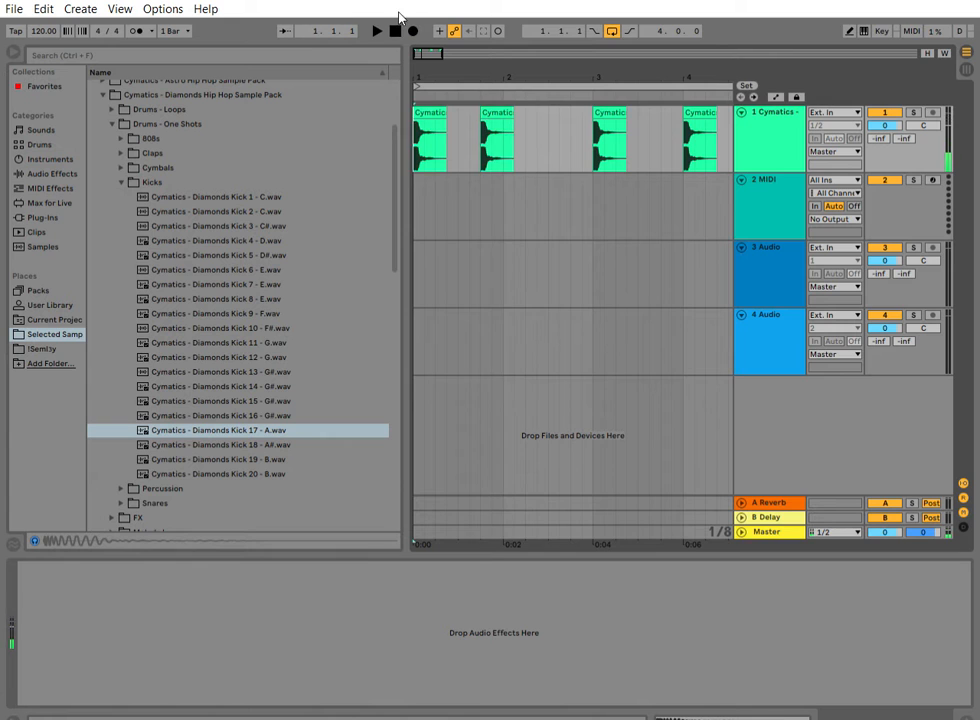
key("space")
left_click_drag(543, 76, 543, 66)
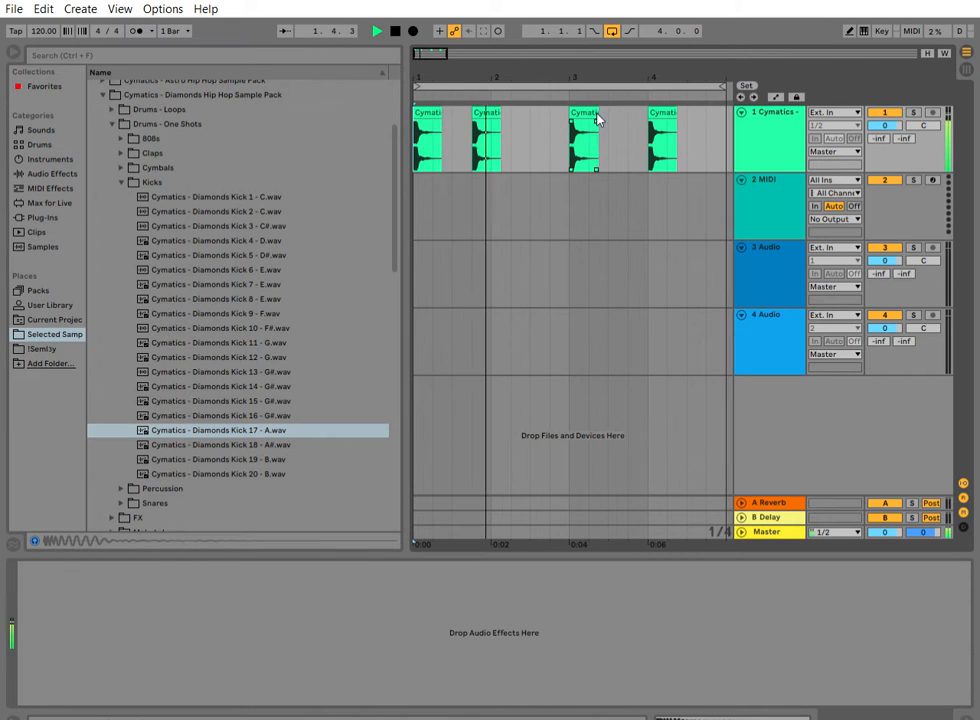
Move the bar 3 kick earlier to beat 2.4 and play the pattern back.
left_click_drag(584, 108, 563, 105)
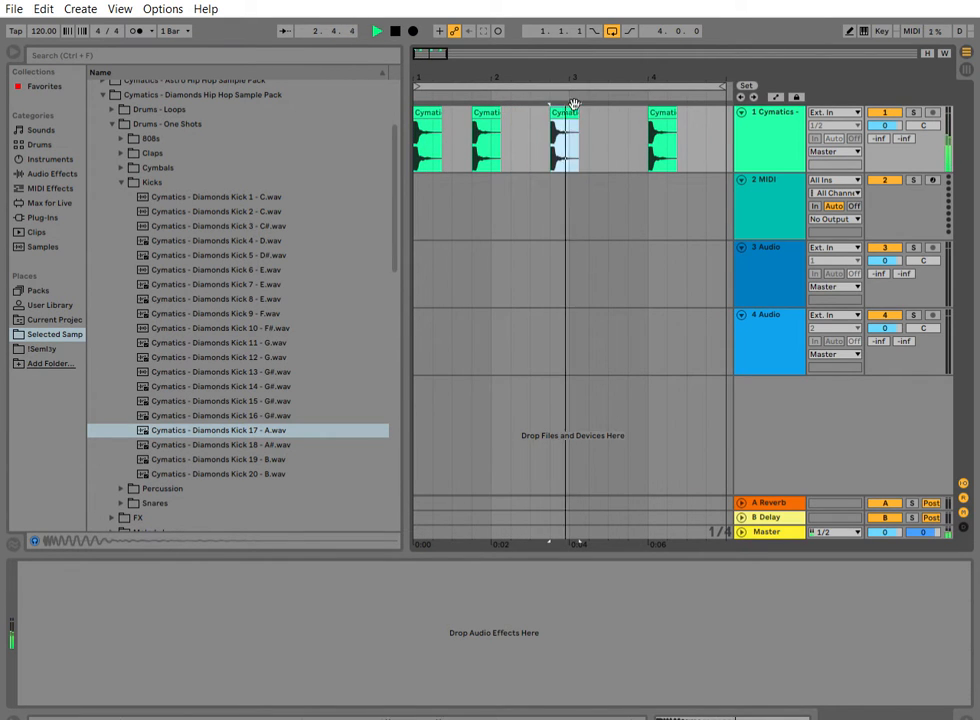
key("space")
key("space")
key("space")
key("space")
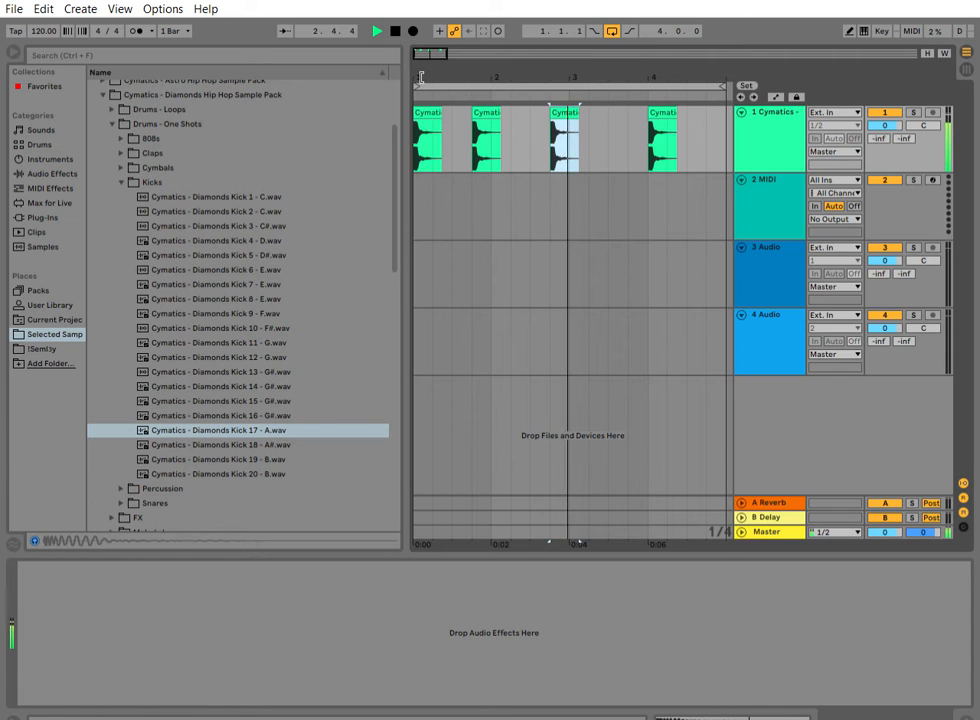
left_click(420, 82)
Copy the 1.4 kick to position 1.4.4 and delete the kick at bar 4.
left_click_drag(465, 68, 493, 10)
key("space")
left_click(486, 109)
left_click(626, 112)
key("Delete")
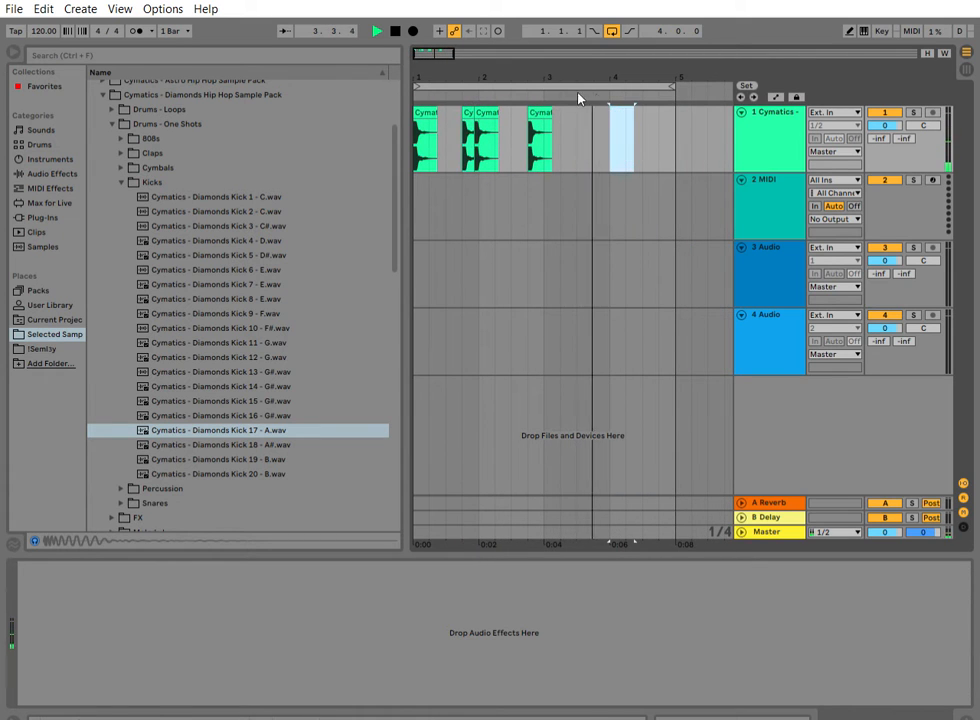
Shorten the playback loop to the first two bars.
left_click(545, 112)
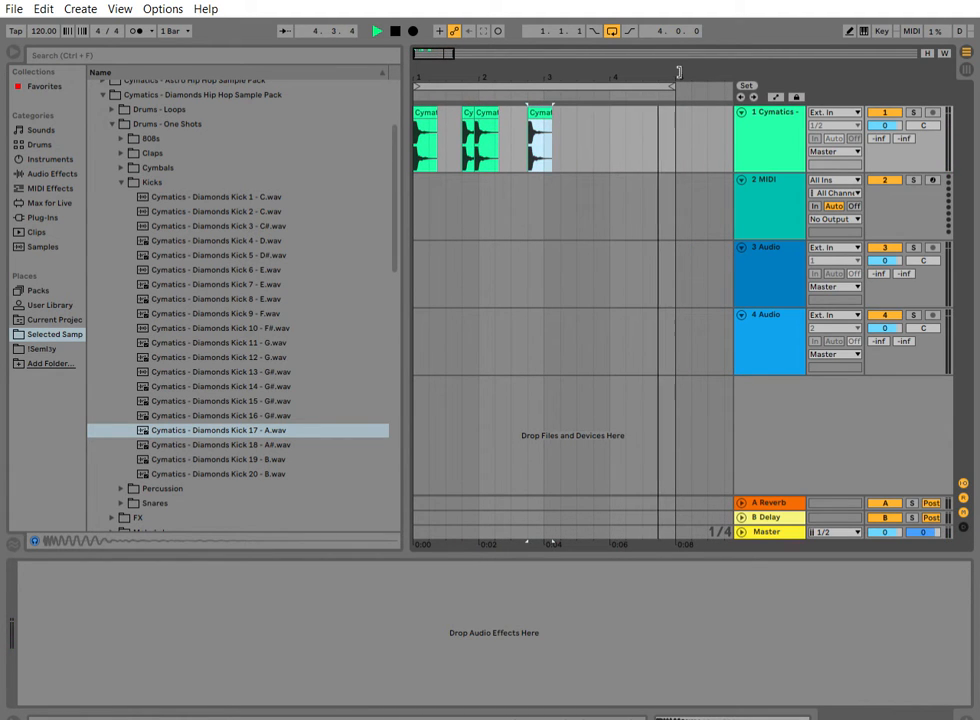
left_click_drag(676, 85, 544, 88)
left_click(544, 193)
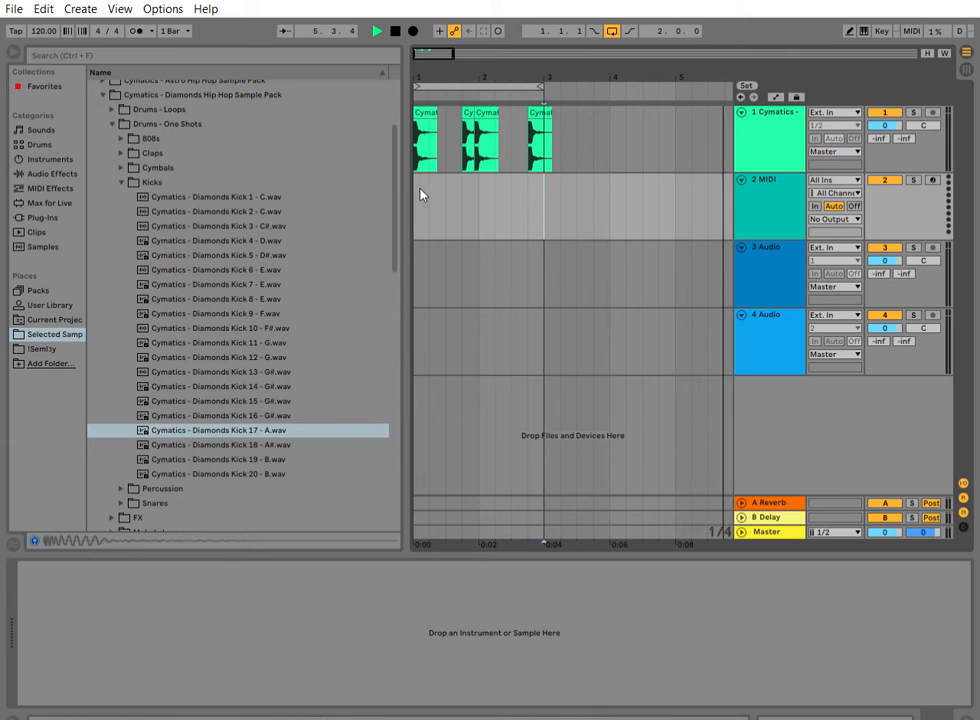
Audition the samples in the Diamonds pack's Claps folder, from Clap 1 through Clap 14.
left_click(121, 182)
left_click(121, 152)
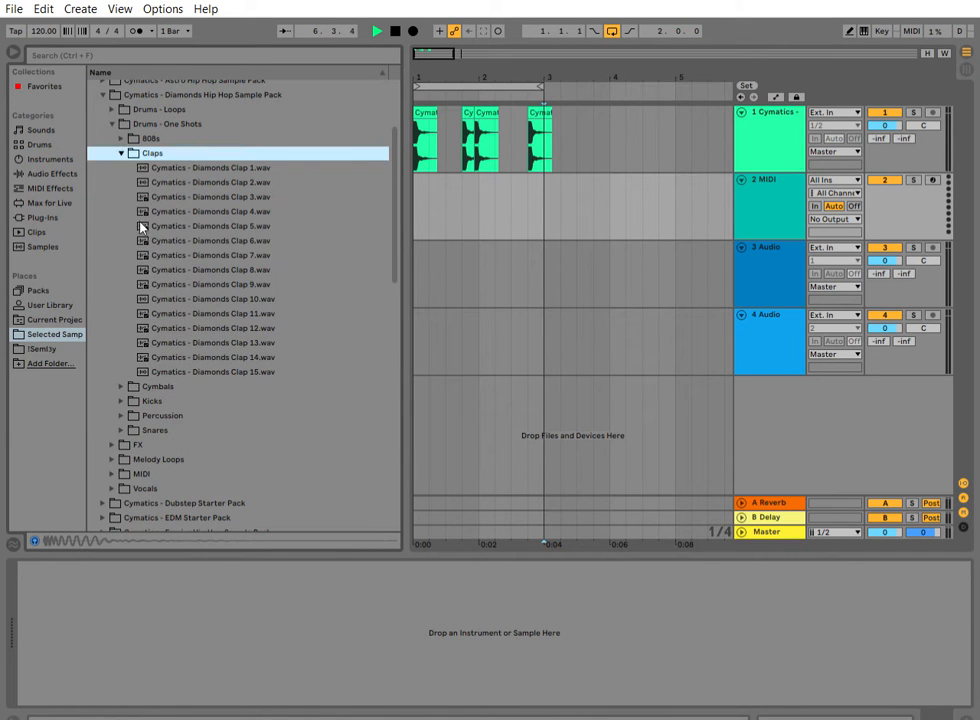
key("Down")
key("Down")
key("Down")
key("Down")
key("Down")
key("Down")
key("Down")
key("Down")
key("Down")
key("Down")
key("Down")
key("Down")
key("Down")
key("Down")
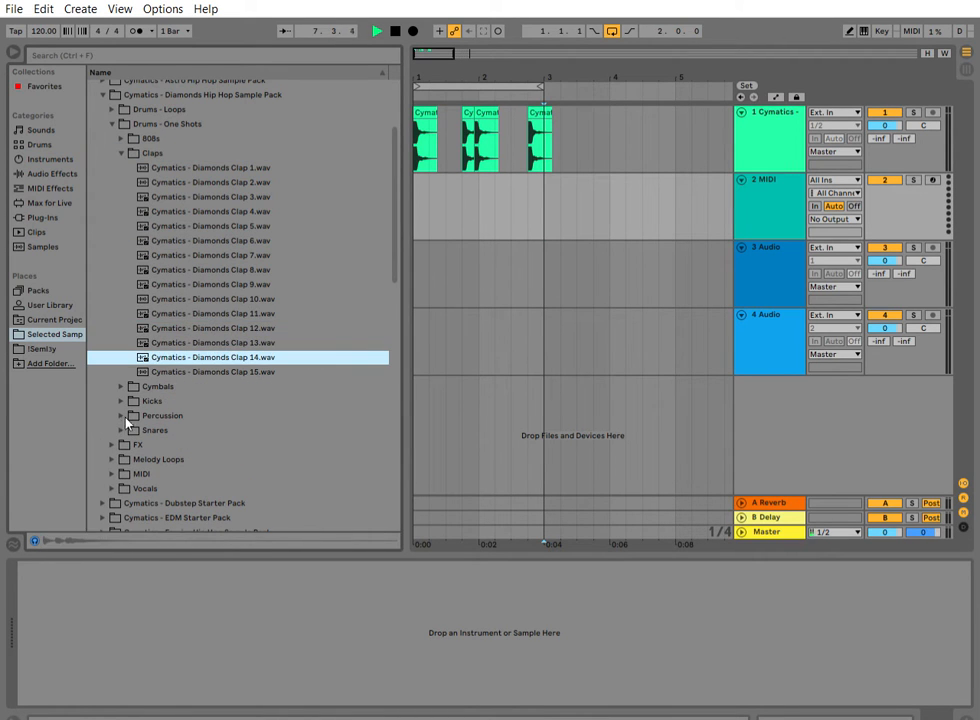
Audition samples in the Snares folder and place a snare on the second track at beats 1.3 and 2.3.
left_click(121, 430)
left_click(194, 444)
left_click(205, 313)
left_click(208, 284)
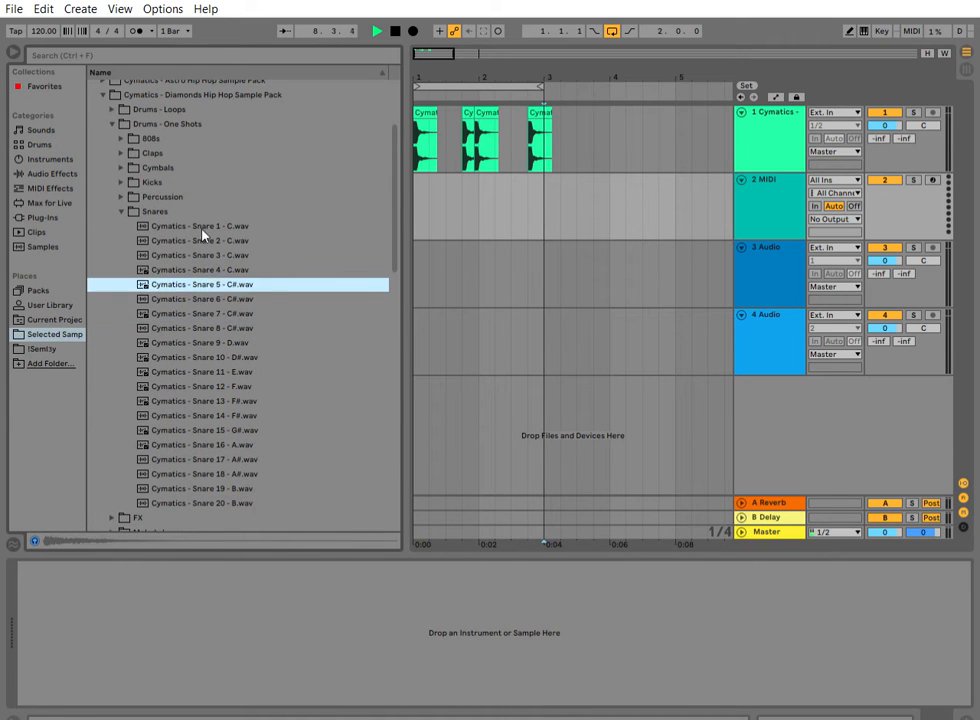
left_click_drag(203, 236, 514, 196)
left_click_drag(515, 78, 664, 122)
left_click_drag(670, 190, 505, 190)
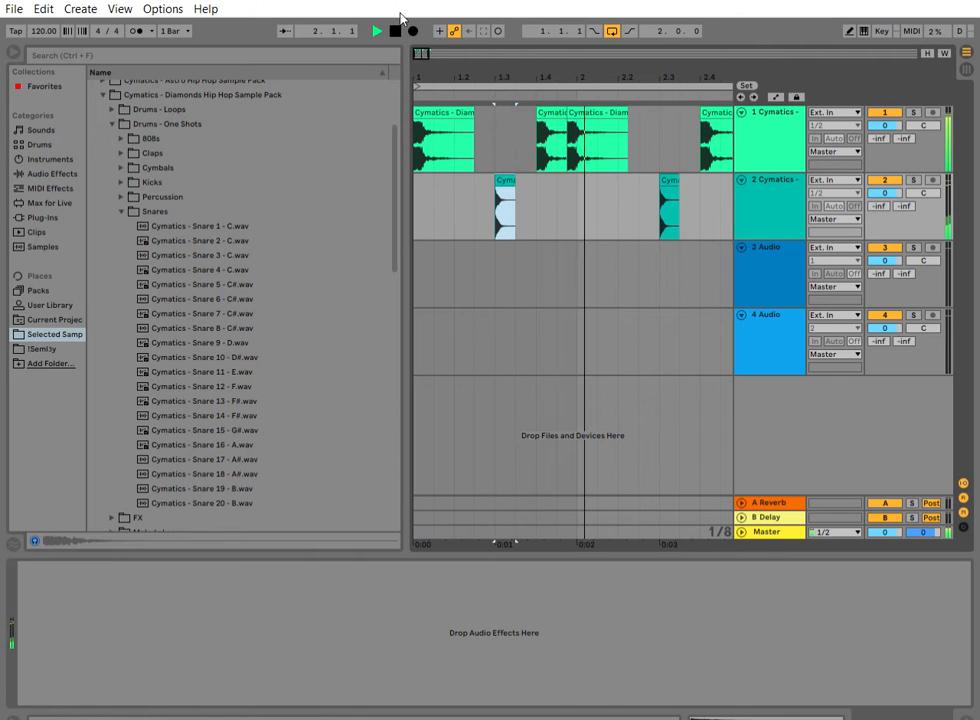
Set the project tempo to 140 BPM.
left_click_drag(43, 31, 43, 11)
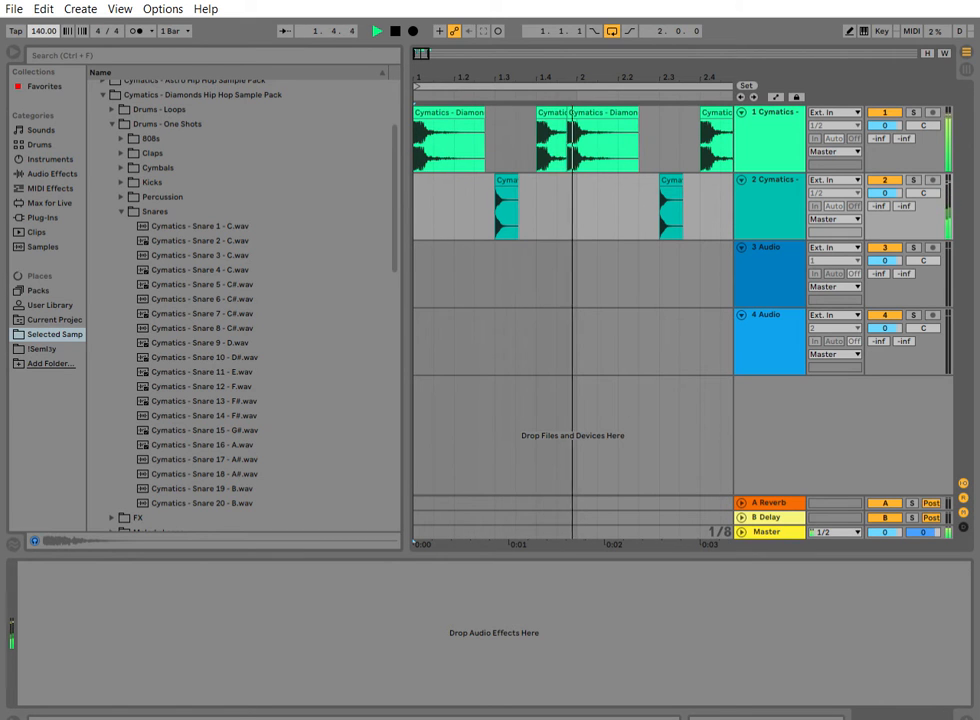
Copy the 1.4.4 kick to beat 2.2 and extend the 1.4.4 kick's end up to that copy.
left_click_drag(608, 108, 632, 107)
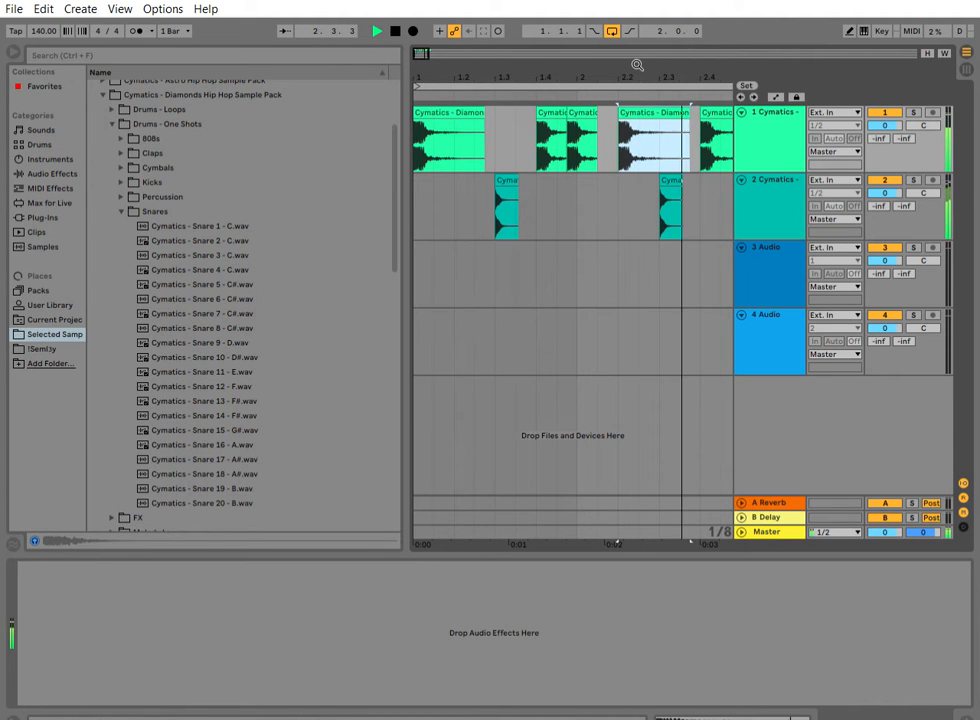
left_click_drag(634, 61, 583, 96)
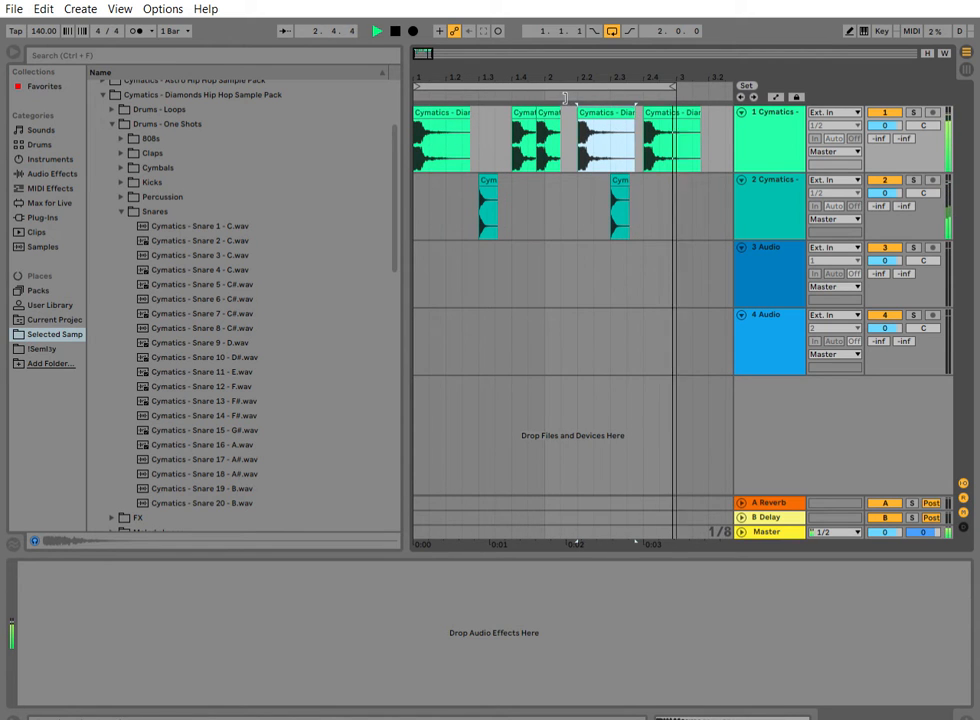
left_click_drag(561, 108, 577, 104)
Place Cymatics - Diamonds Closed Hihat 7.wav from the Hihats - Closed folder on the third track at beat 1.2.
left_click(123, 209)
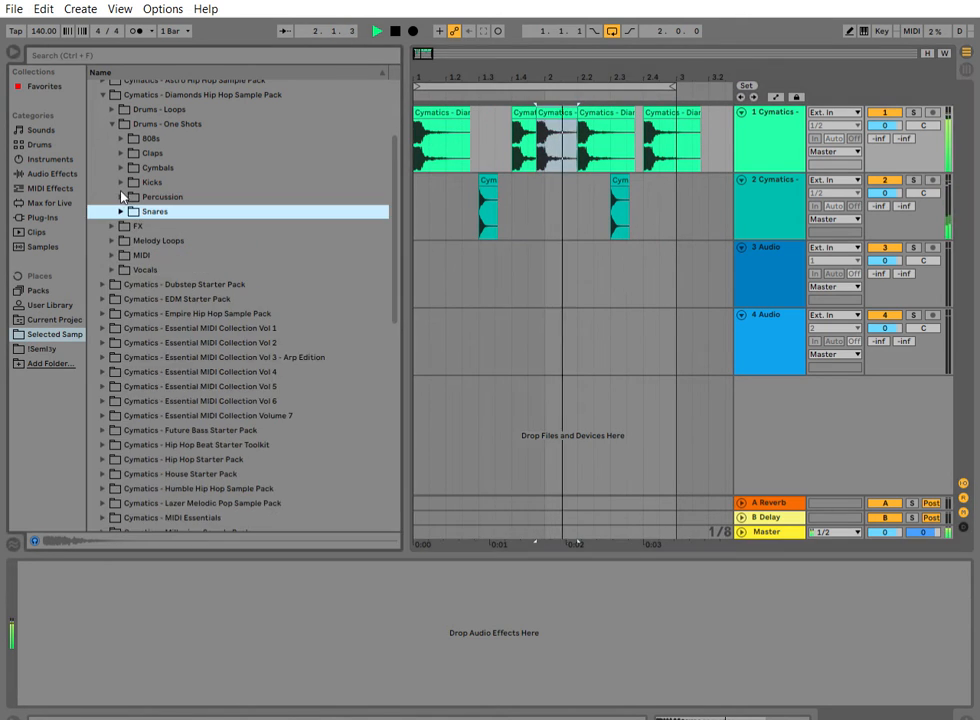
left_click(120, 167)
left_click(139, 196)
left_click(227, 298)
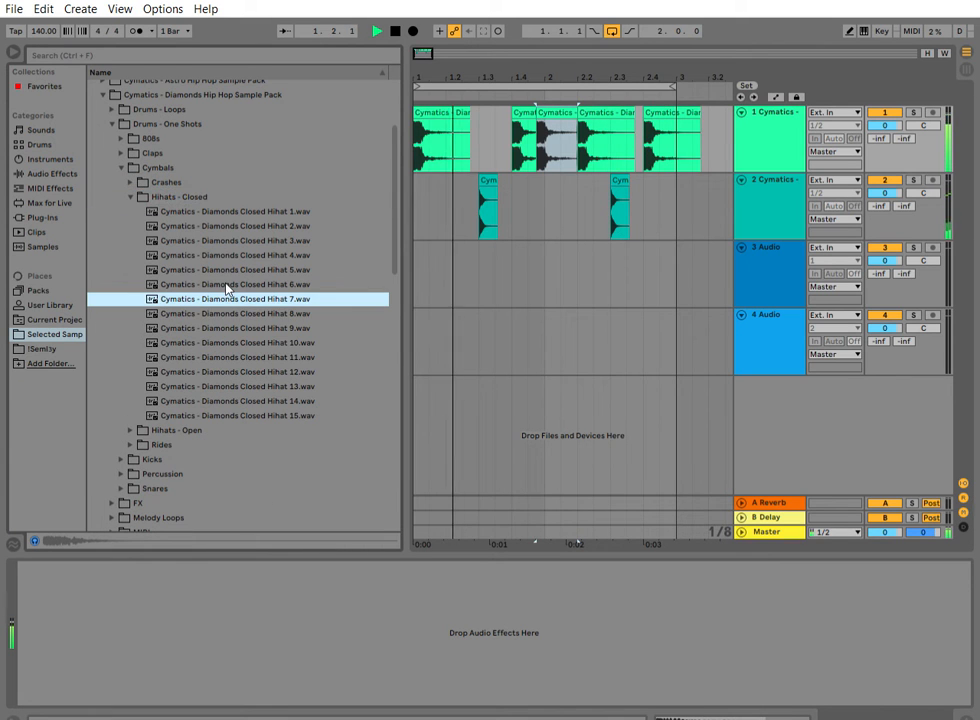
left_click_drag(227, 292, 455, 243)
key("space")
key("space")
left_click(395, 31)
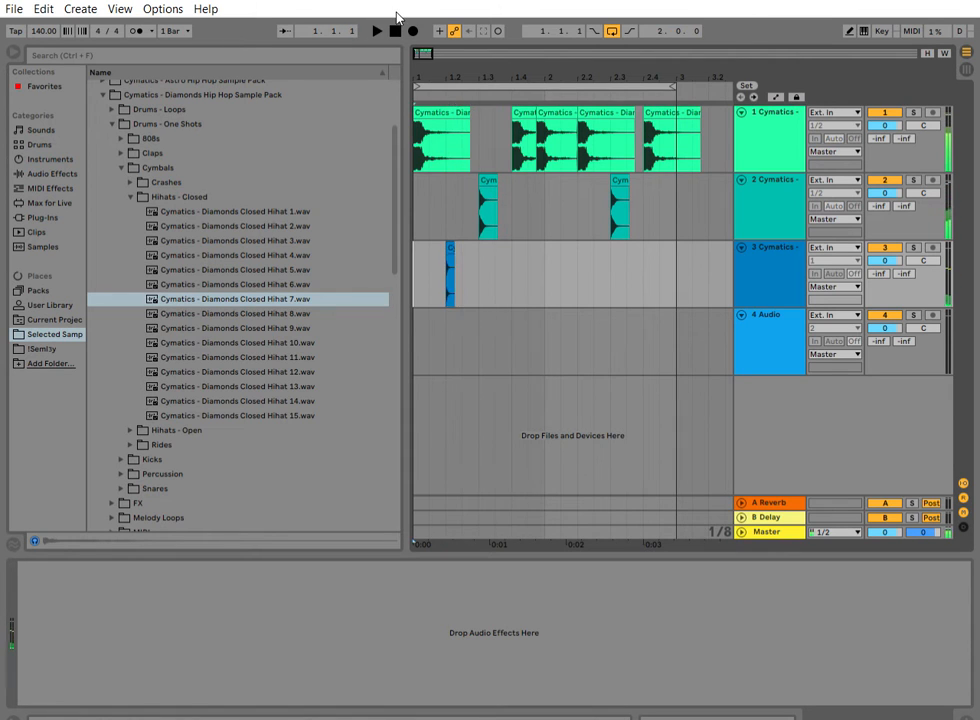
Copy the bar 1 kick to position 1.2.3 and play the loop from the start.
left_click(454, 242)
key("space")
left_click(445, 90)
left_click(446, 107)
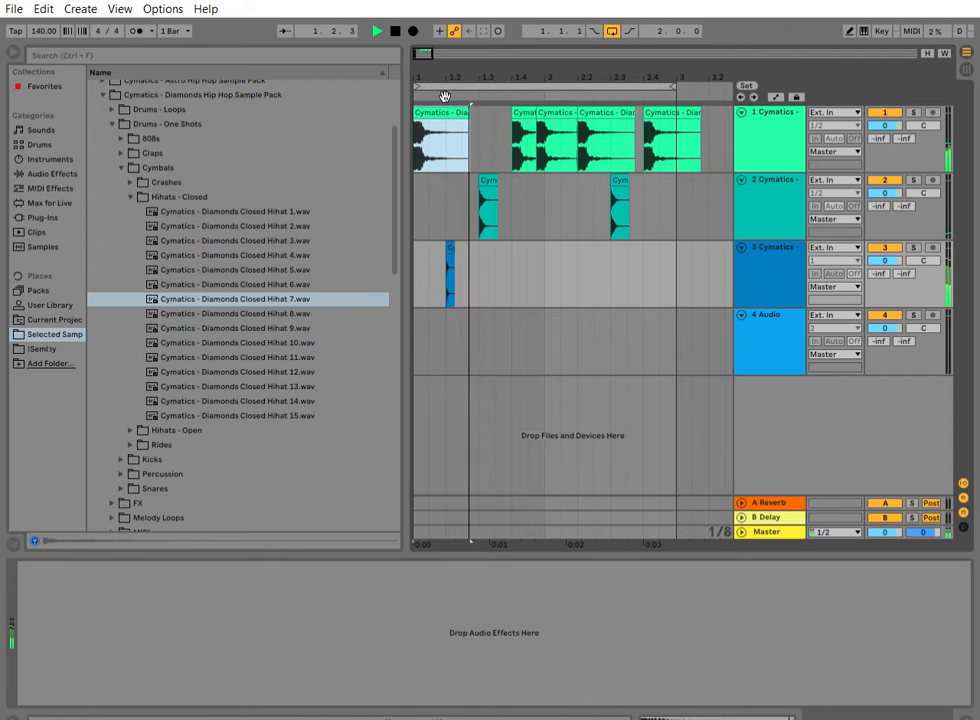
key("space")
left_click_drag(438, 108, 484, 110)
key("space")
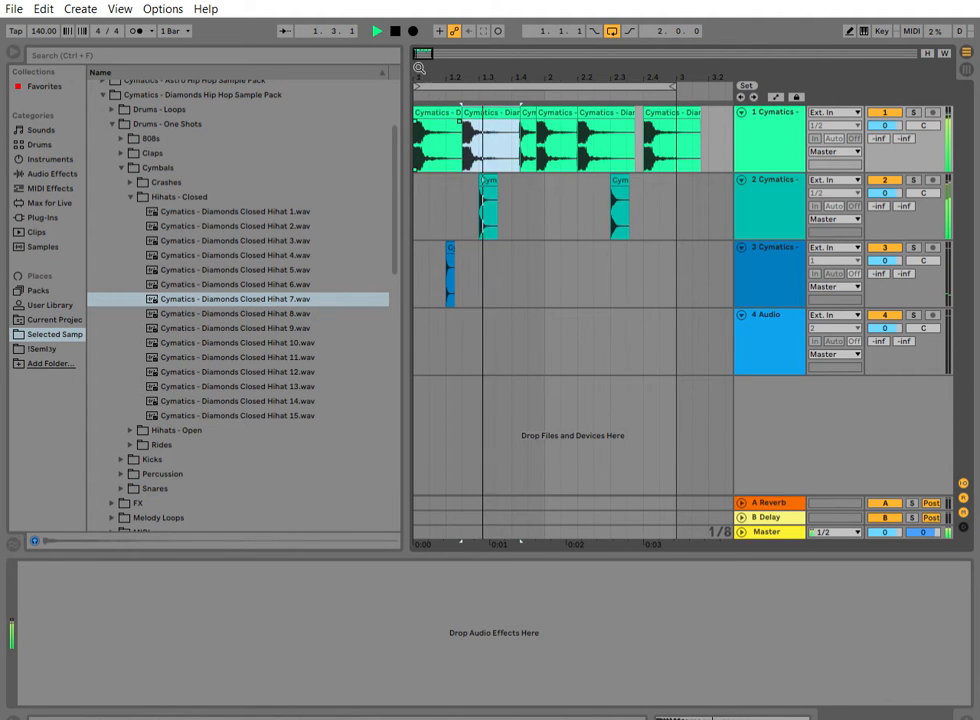
key("space")
left_click(396, 30)
key("space")
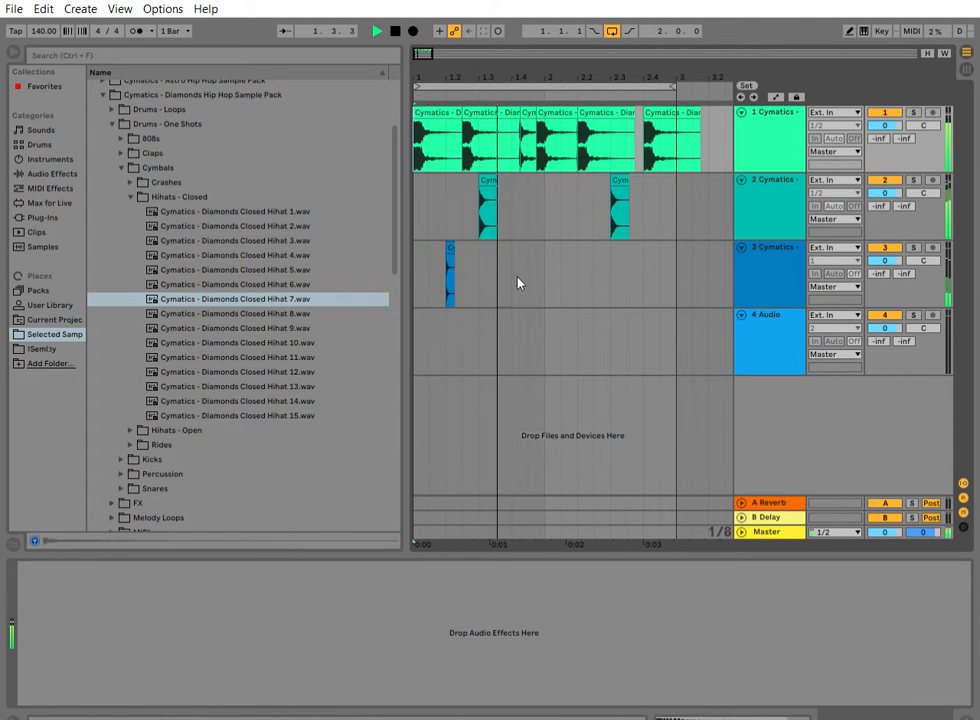
Extend the start of the shortened kick back to beat 1.4 and replay the loop.
left_click(528, 113)
key("space")
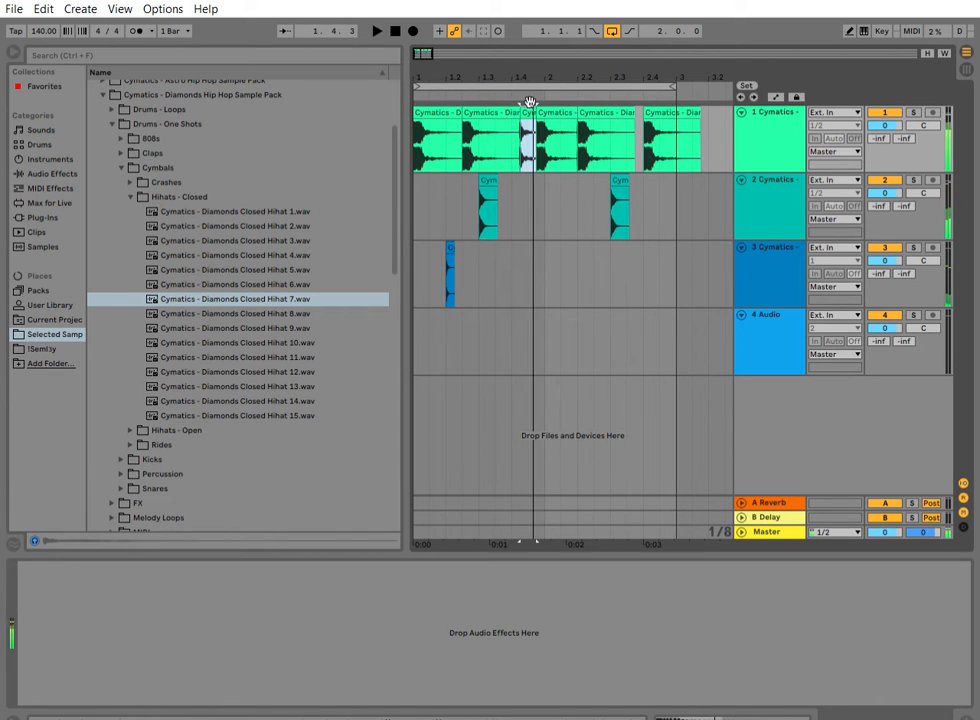
key("space")
left_click_drag(520, 113, 511, 113)
key("space")
key("space")
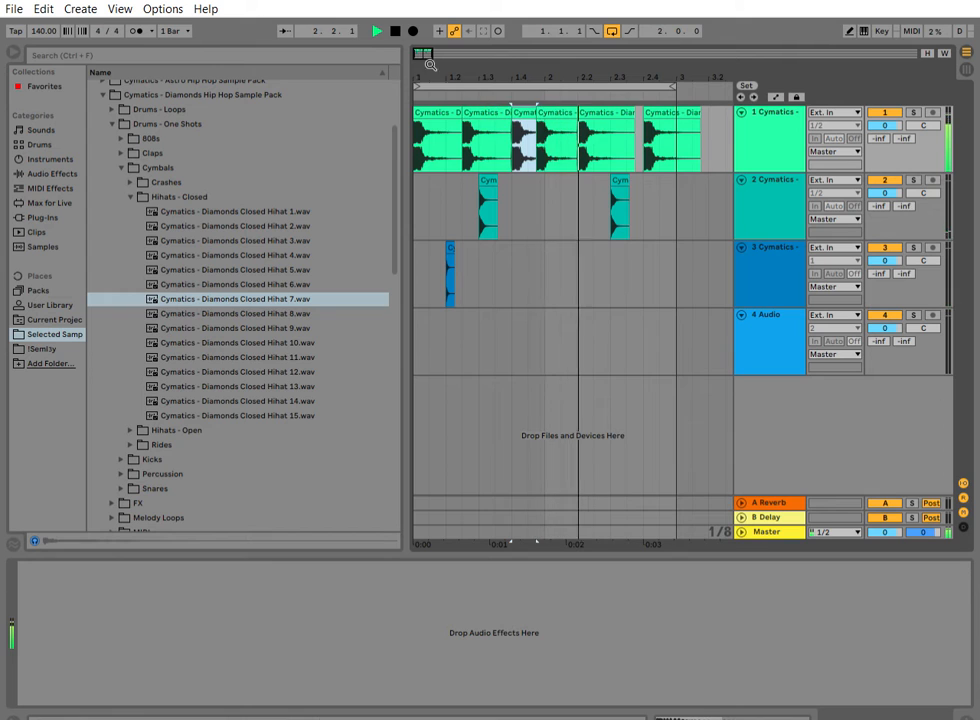
double_click(395, 30)
key("space")
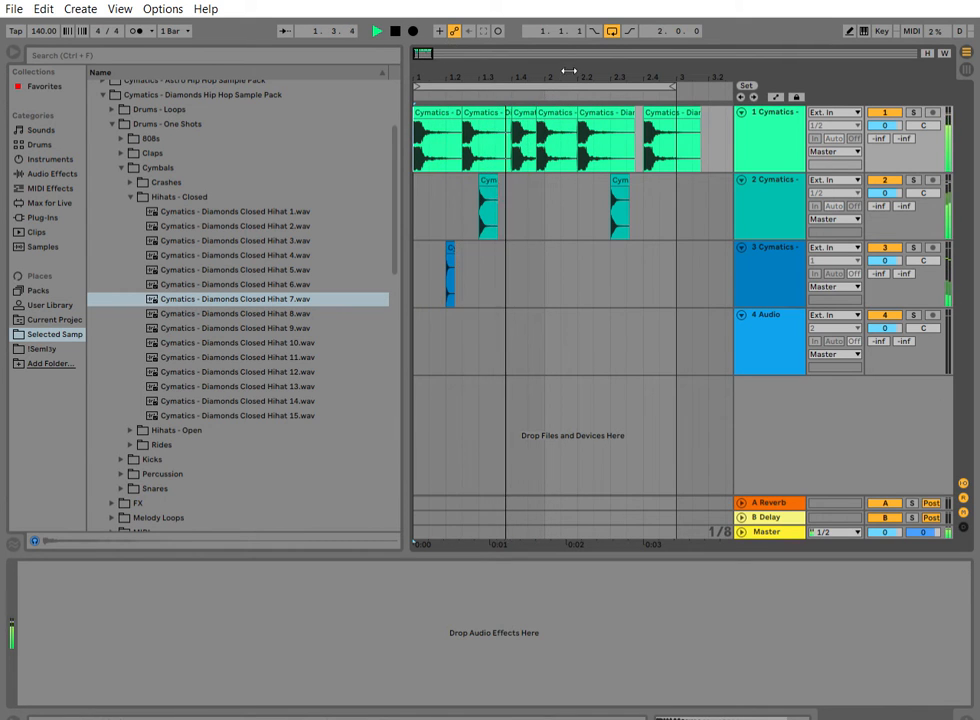
Move the 1.4.4 kick earlier to position 1.4.3 and play the pattern.
left_click_drag(569, 75, 513, 108)
key("space")
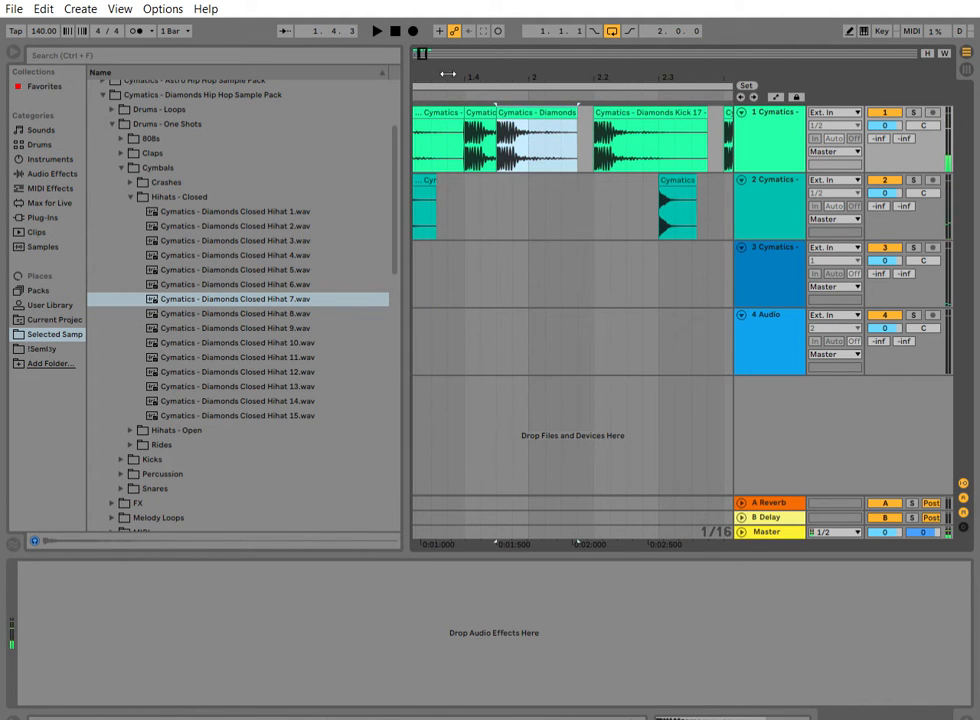
left_click(440, 85)
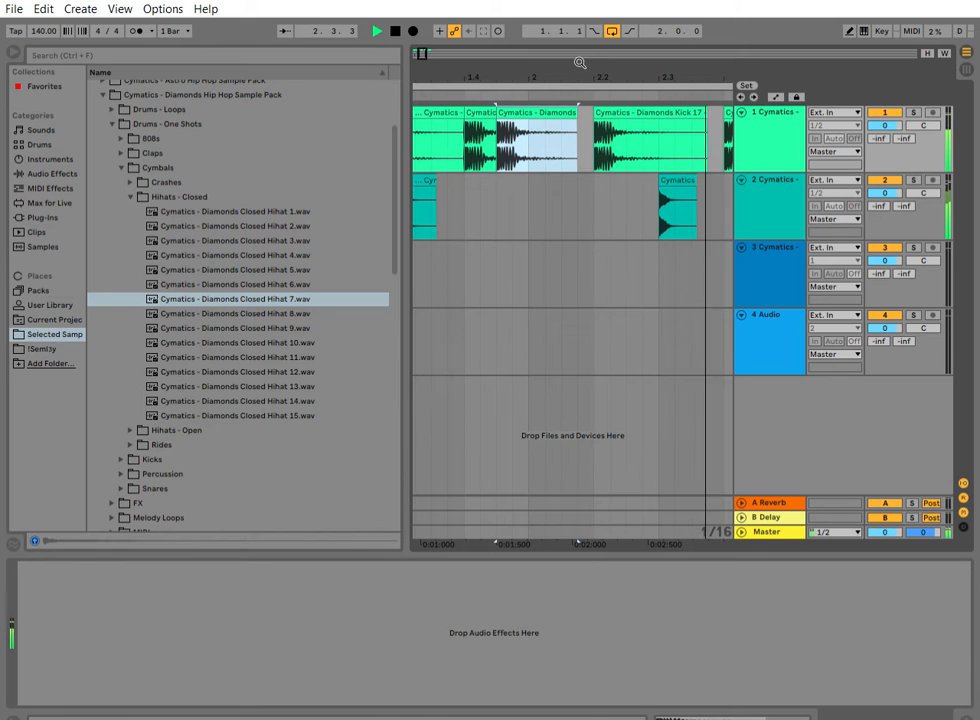
left_click_drag(580, 63, 577, 26)
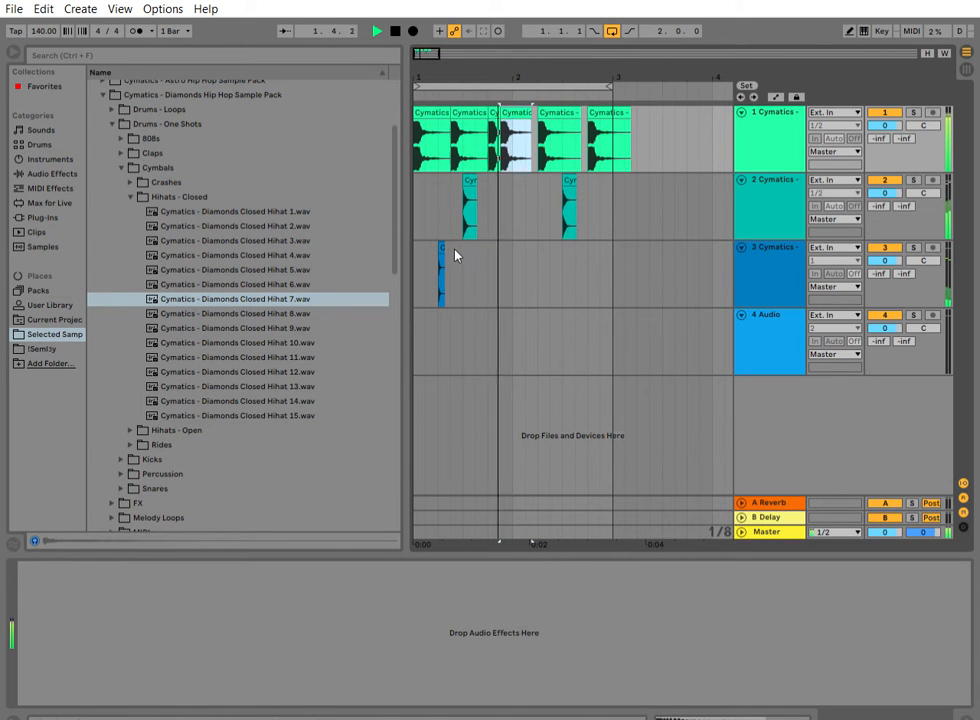
Duplicate the first half bar of the hi-hat track three times to fill the two-bar loop.
left_click_drag(462, 256, 396, 258)
key("ctrl+d")
key("ctrl+d")
key("ctrl+d")
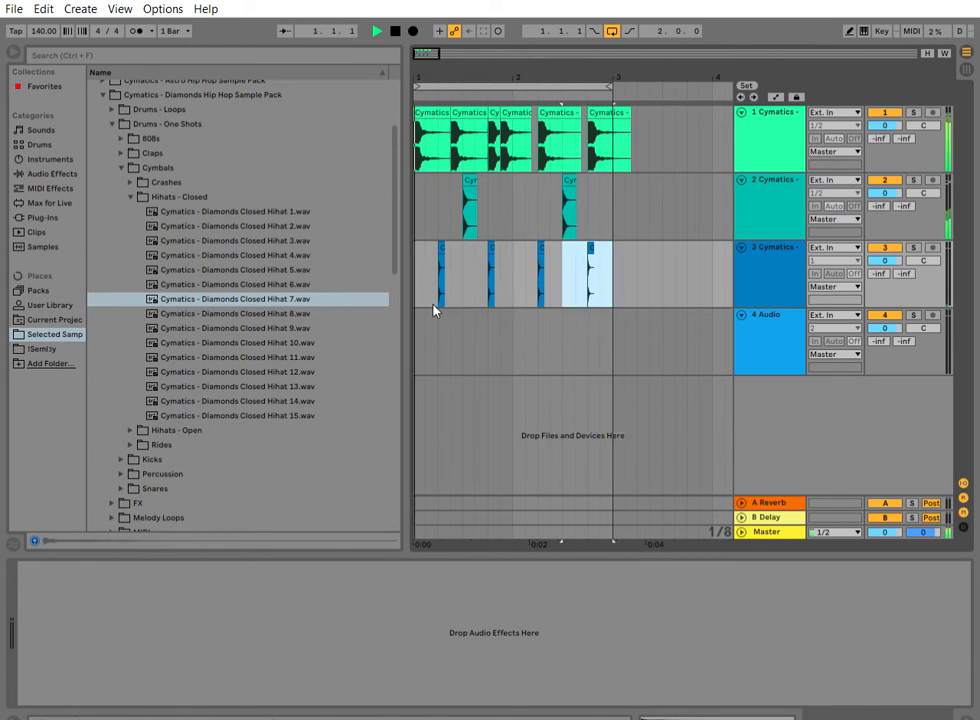
left_click(417, 290)
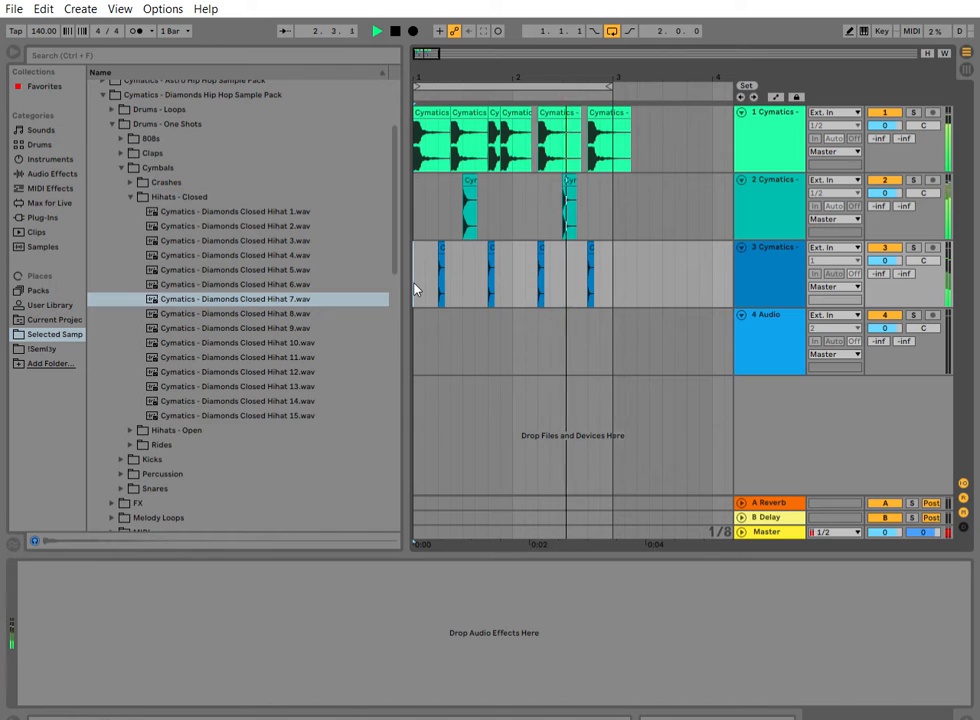
Audition Closed Hihat samples 11 to 15 and place Closed Hihat 15 on track 4 at position 1.1.3.
left_click(221, 355)
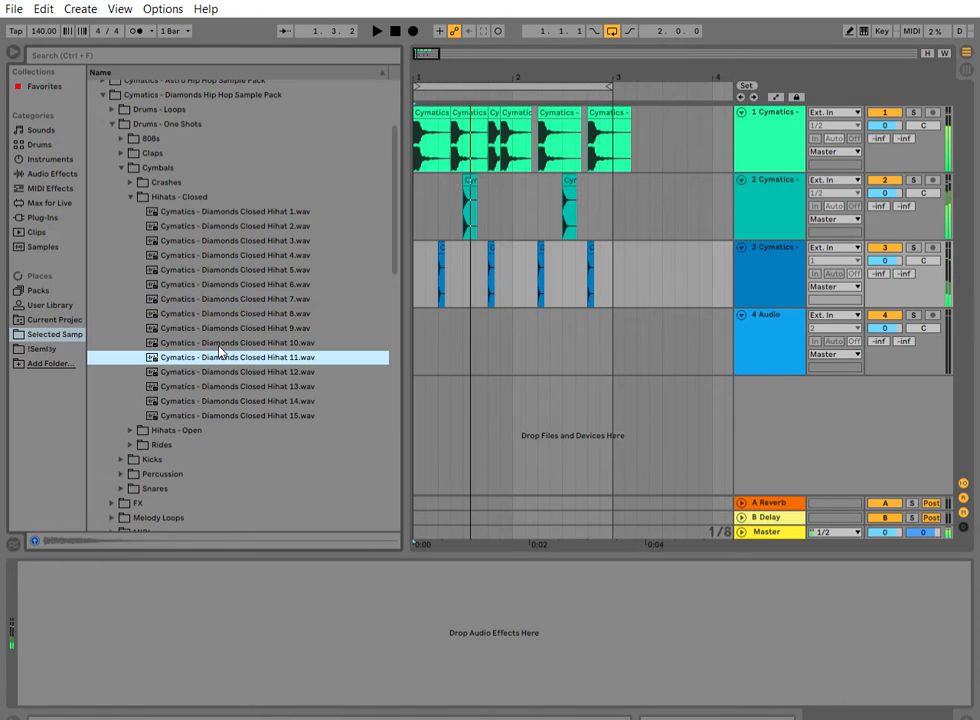
key("Down")
key("Down")
key("Down")
key("Down")
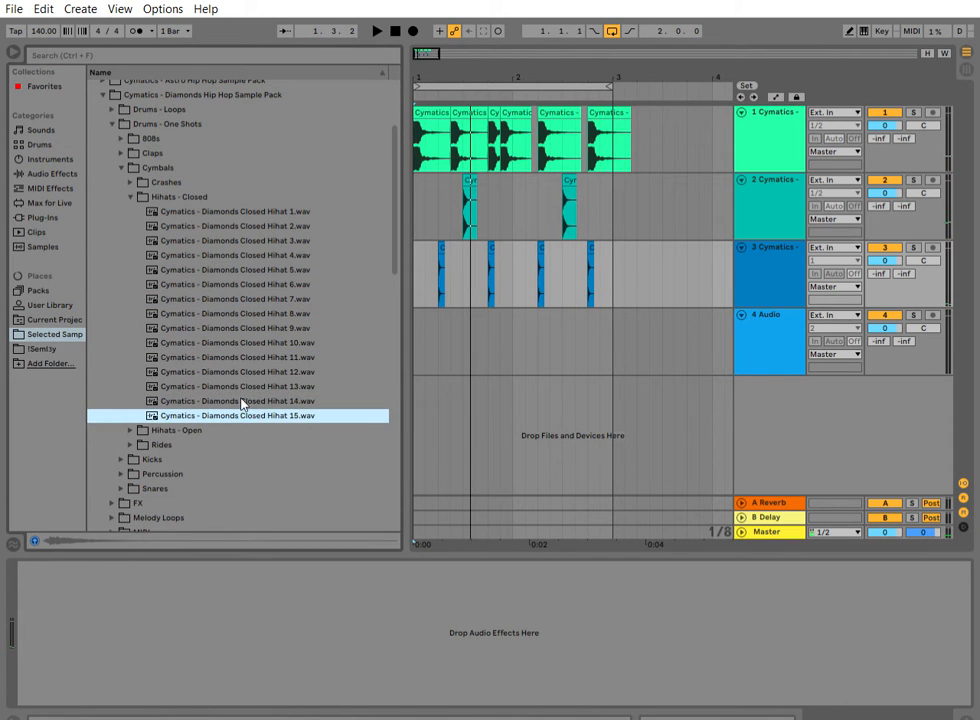
left_click(243, 359)
left_click(247, 385)
left_click(247, 411)
left_click_drag(545, 285, 430, 320)
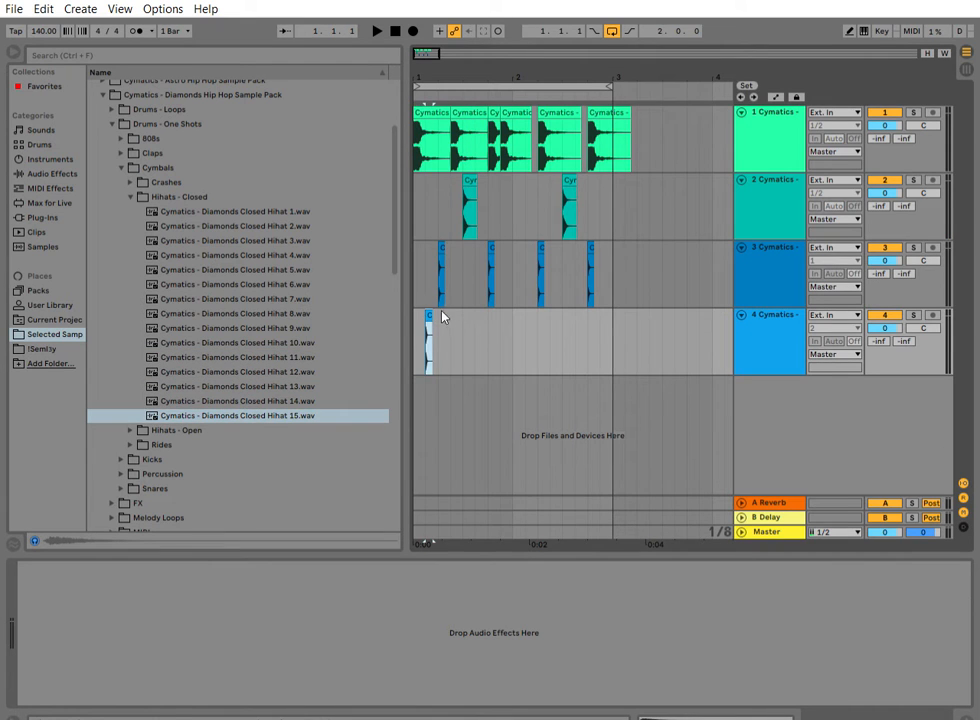
Repeat the track 4 hi-hat at position 1.2.3, duplicate that track's whole first bar into bar 2 and play the loop.
key("ctrl+d")
key("space")
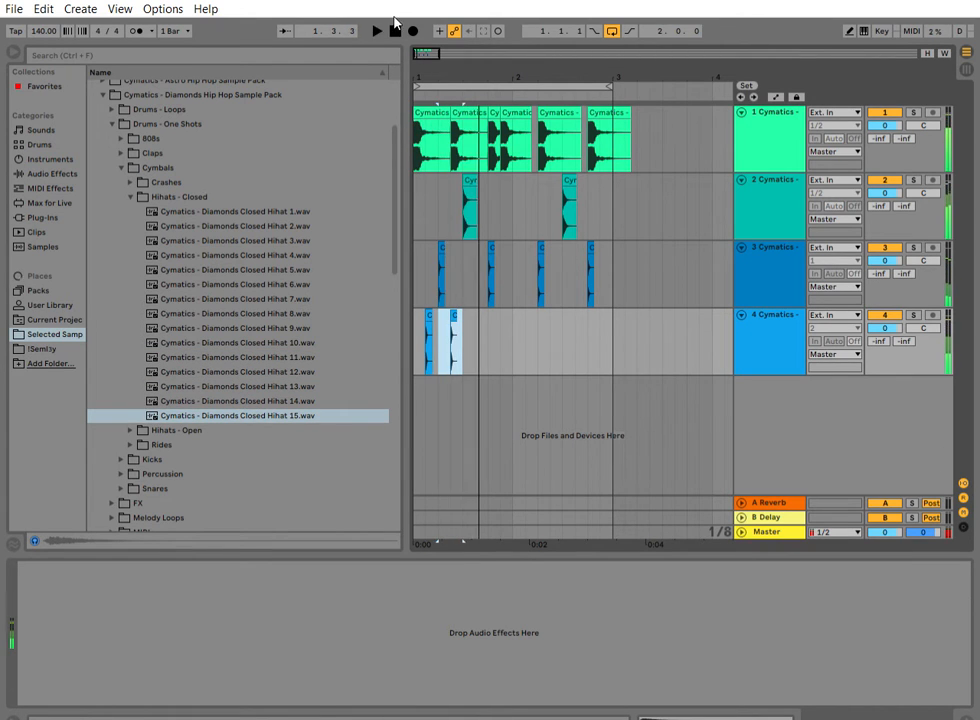
left_click_drag(461, 328, 407, 324)
key("space")
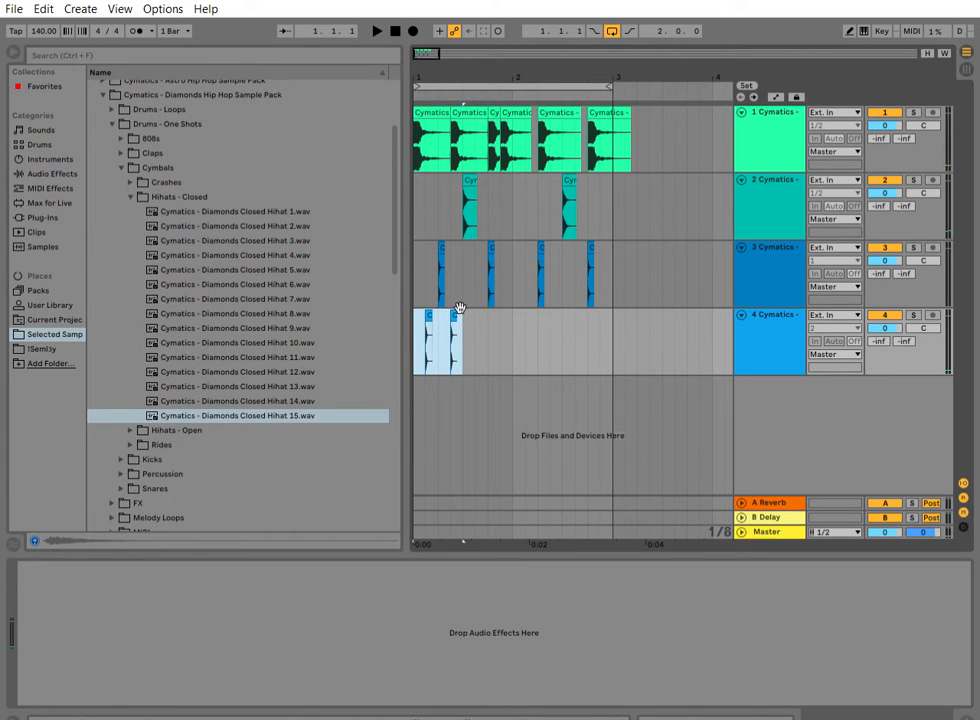
left_click(512, 331, "shift")
key("ctrl+d")
key("space")
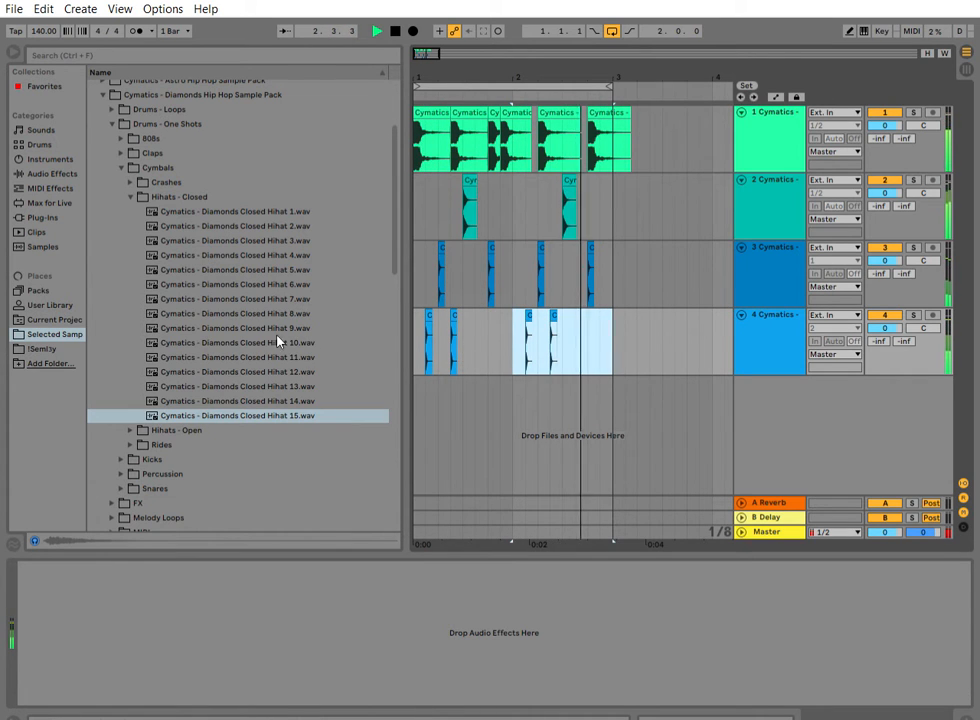
Audition further closed hi-hat samples upward from Closed Hihat 5.
left_click(228, 269)
key("Up")
key("Up")
key("Up")
key("Up")
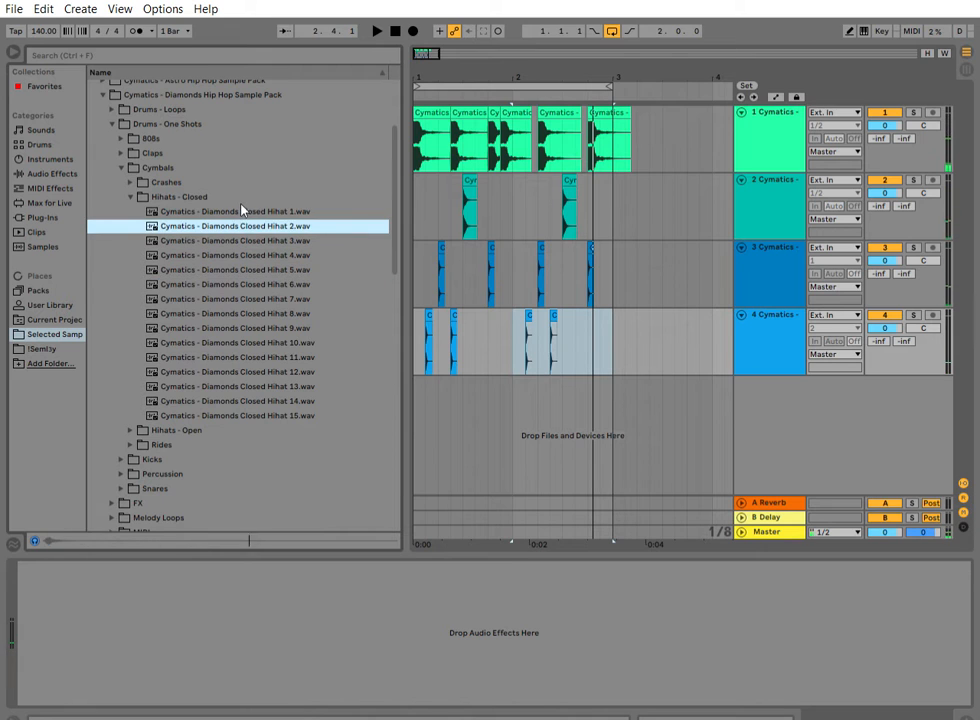
Collapse the closed hi-hats folder, expand Hihats - Open and audition Open Hihat samples 6, 9 and 5.
left_click(130, 198)
left_click(130, 212)
left_click(174, 298)
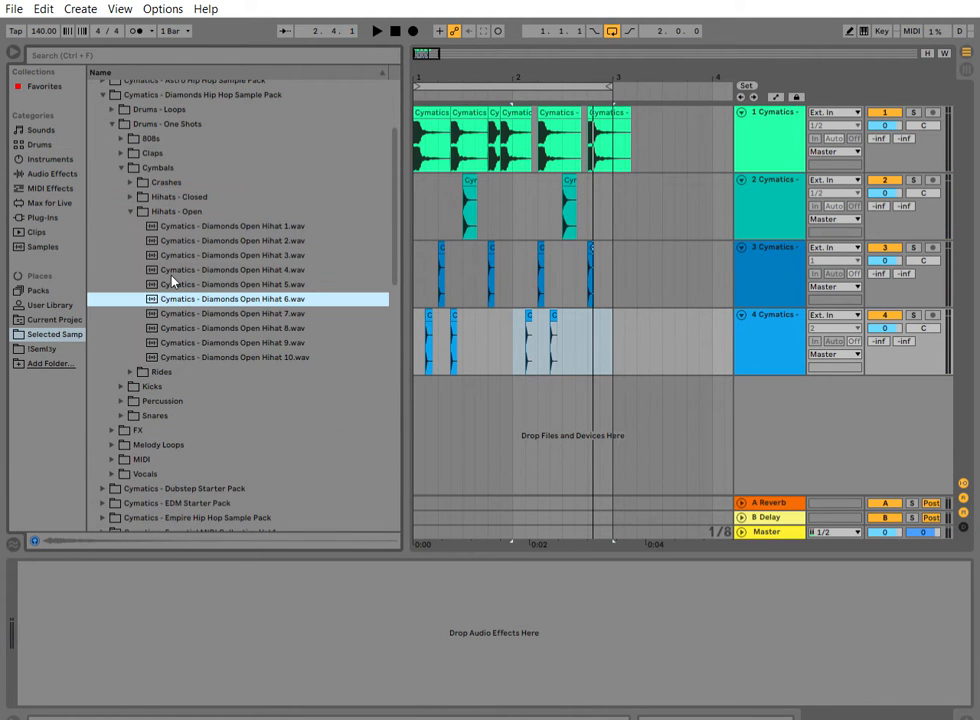
left_click(212, 342)
left_click(226, 298)
left_click(236, 284)
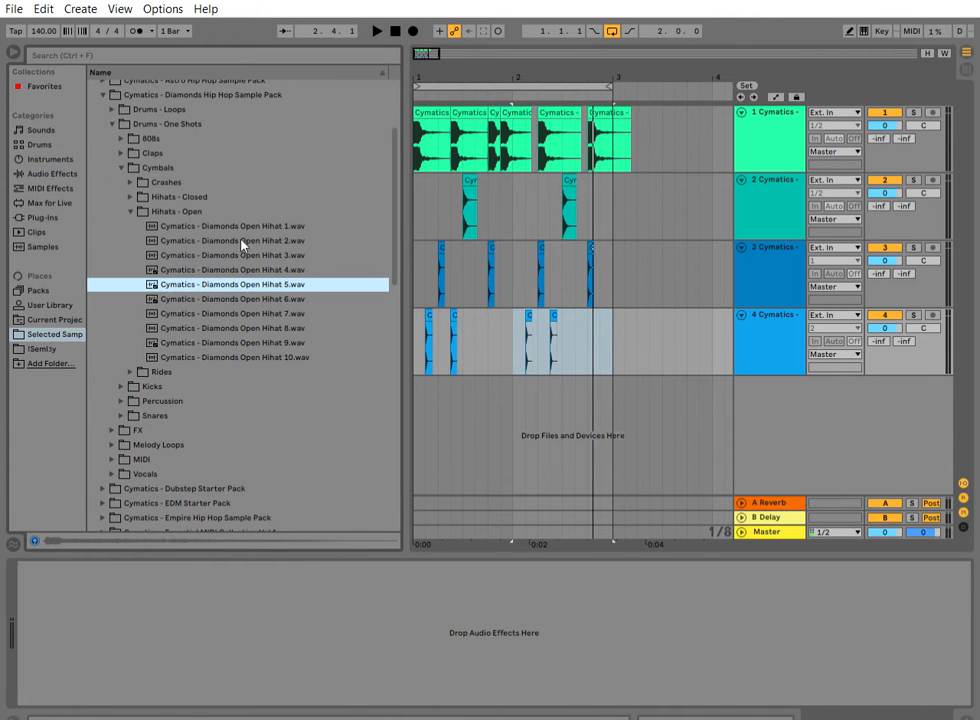
Place Open Hihat 5 on a new track at beat 1.4 and duplicate the track's first bar into bar 2.
left_click_drag(236, 284, 568, 386)
left_click_drag(484, 399, 376, 401)
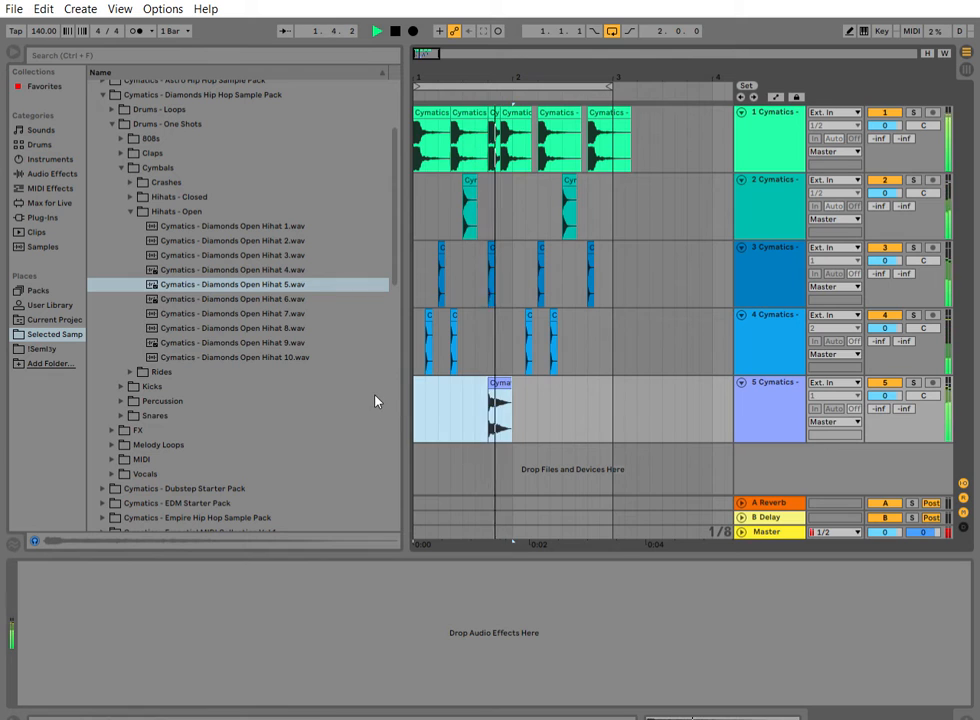
key("ctrl+d")
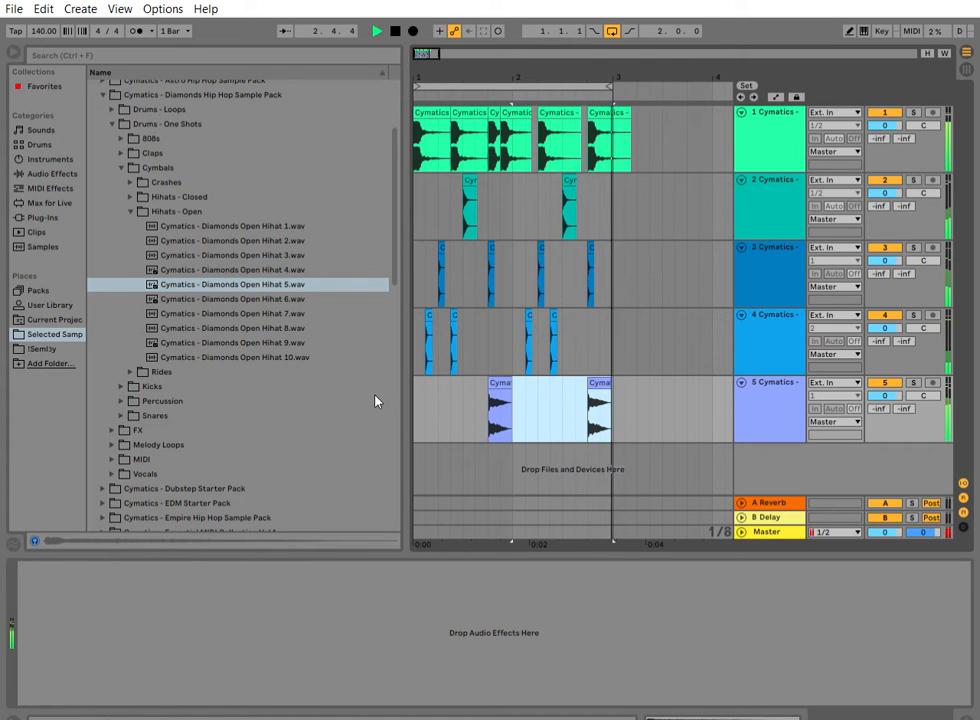
Replace the second open hi-hat at beat 2.4 with Open Hihat 8 and play the loop.
left_click(265, 325)
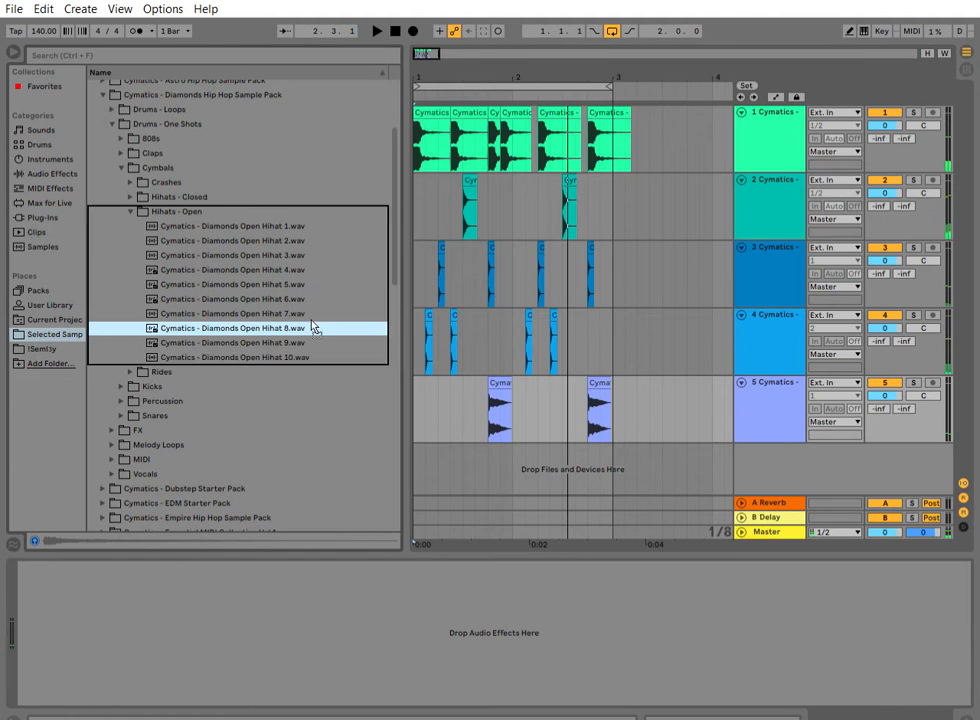
left_click(590, 397)
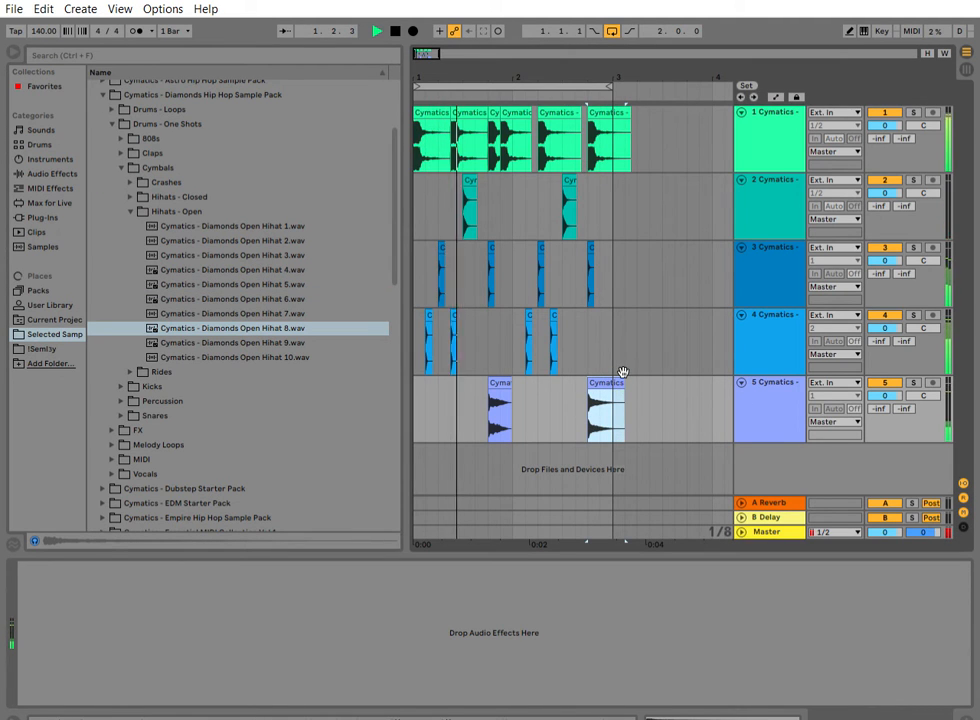
left_click(614, 350)
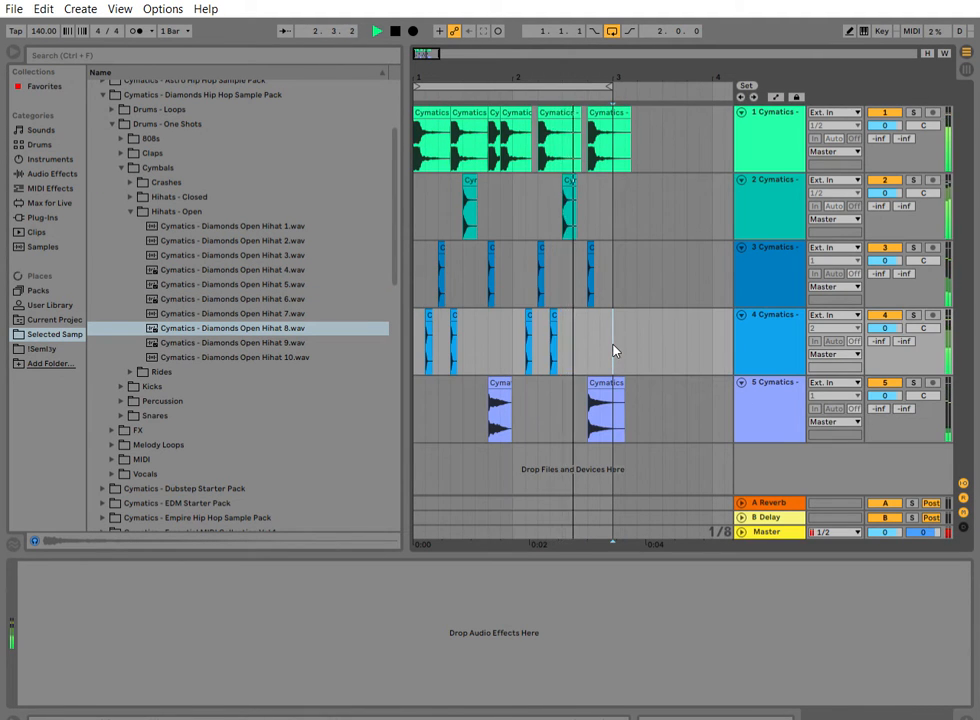
Fold all five drum tracks in the arrangement.
left_click(741, 382)
left_click(741, 314)
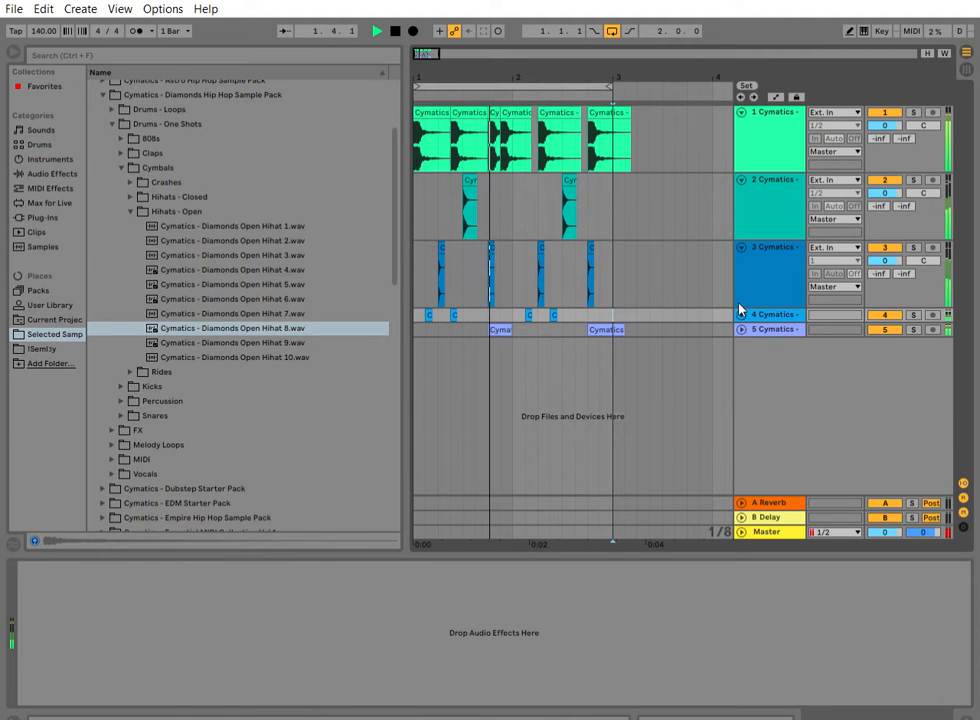
left_click(741, 247)
left_click(741, 180)
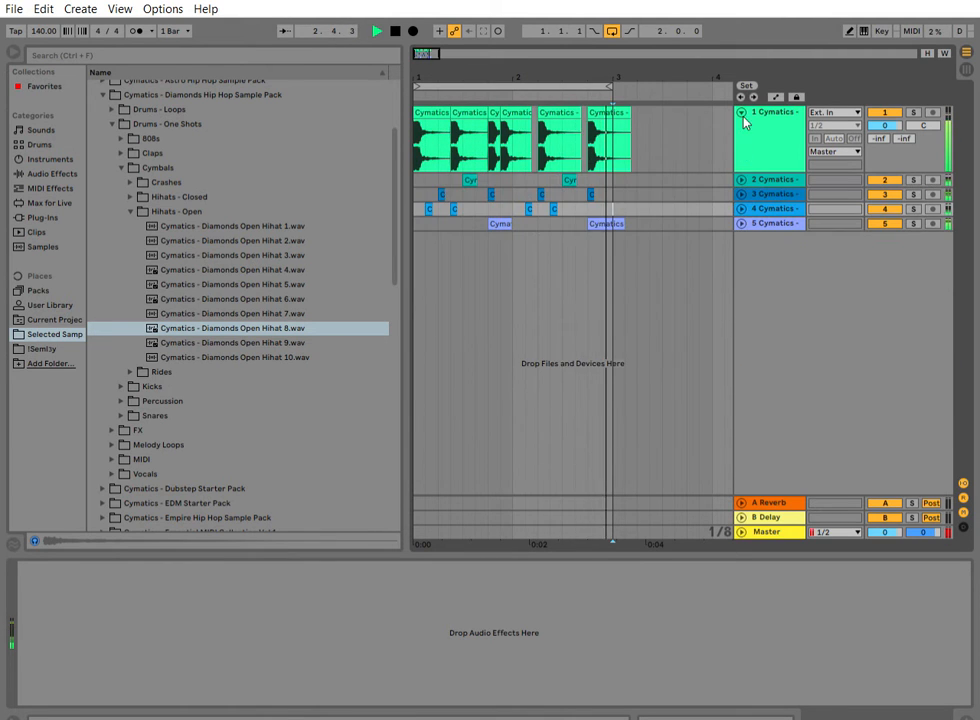
left_click(741, 112)
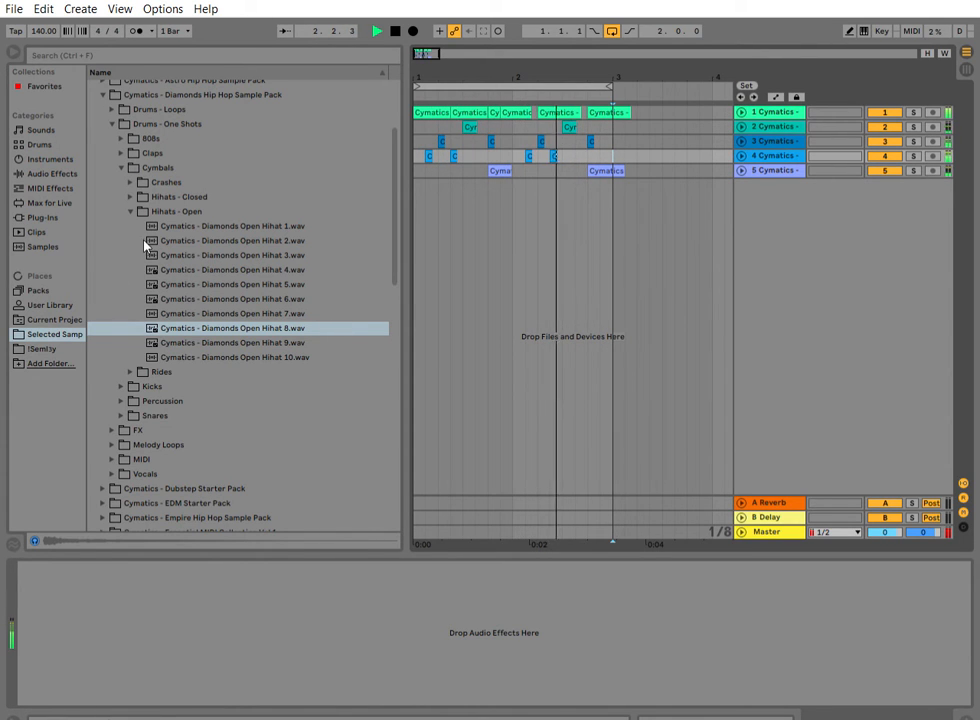
Collapse the open hi-hats folder, expand Rides and place Ride 5 on a new track at the start of bar 1.
left_click(131, 210)
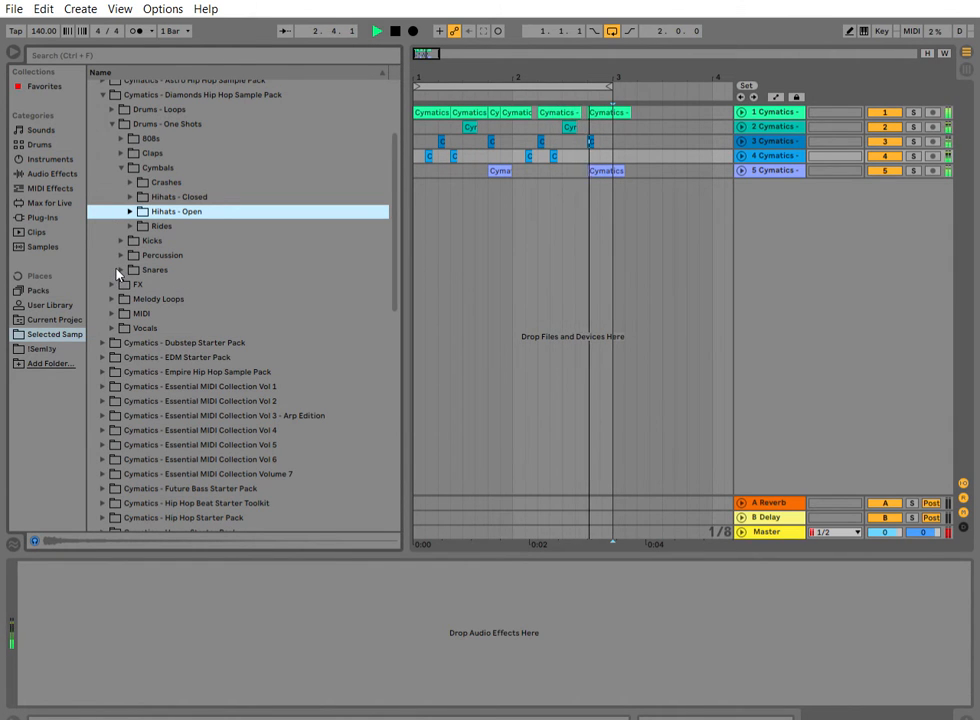
left_click(130, 226)
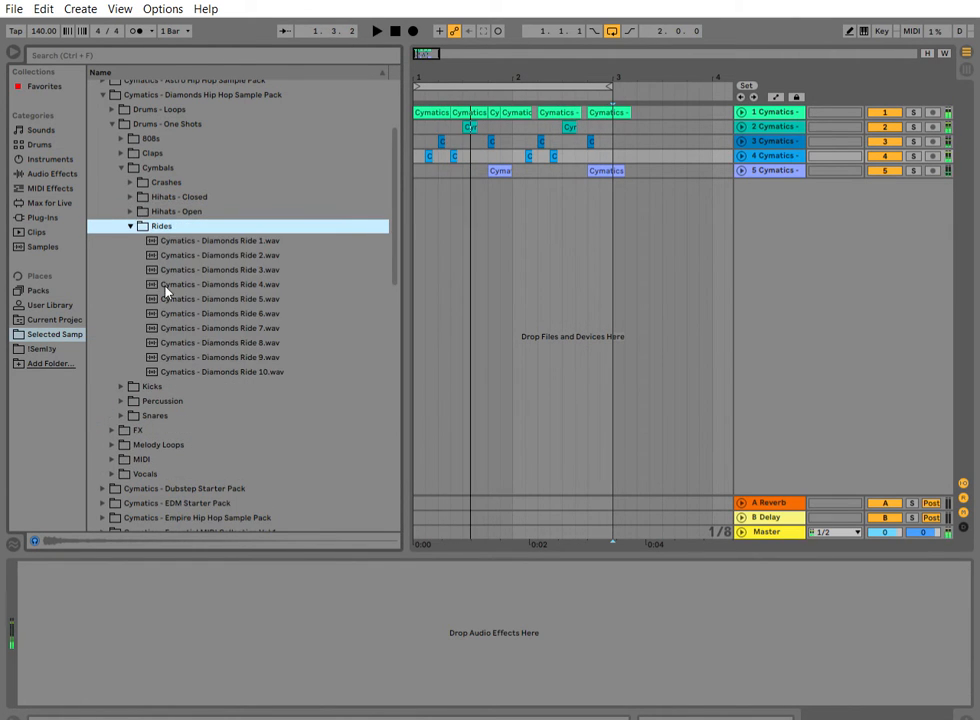
left_click(200, 298)
left_click_drag(200, 298, 420, 190)
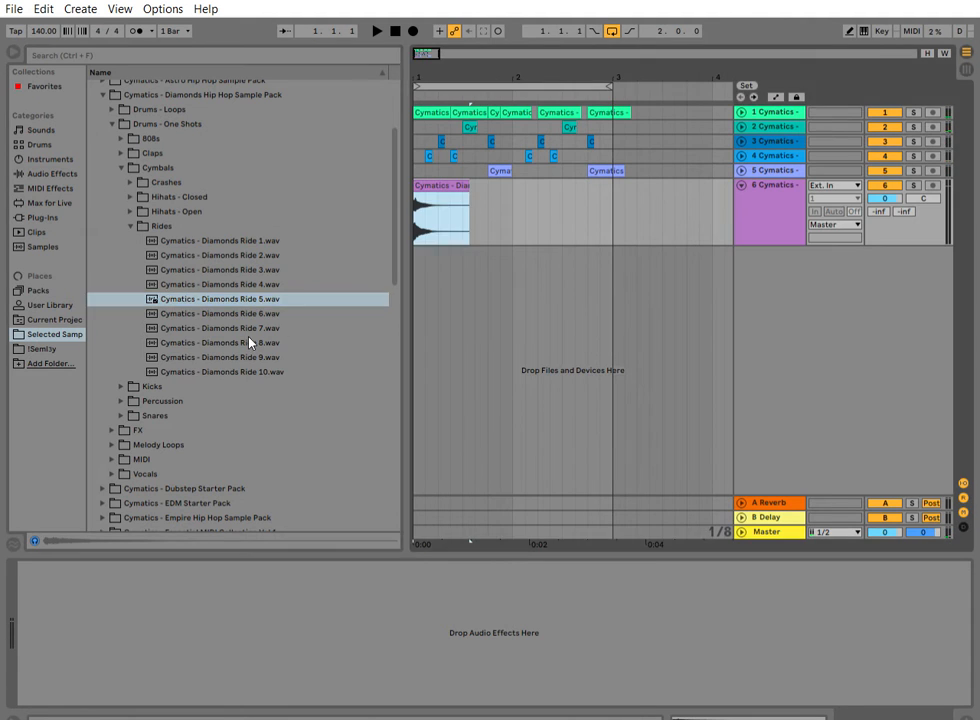
Audition the ride samples after Ride 5 and replace the ride clip at the start of track 6 with Ride 10.
key("Down")
key("Down")
key("Down")
key("Down")
key("Down")
left_click_drag(230, 371, 420, 197)
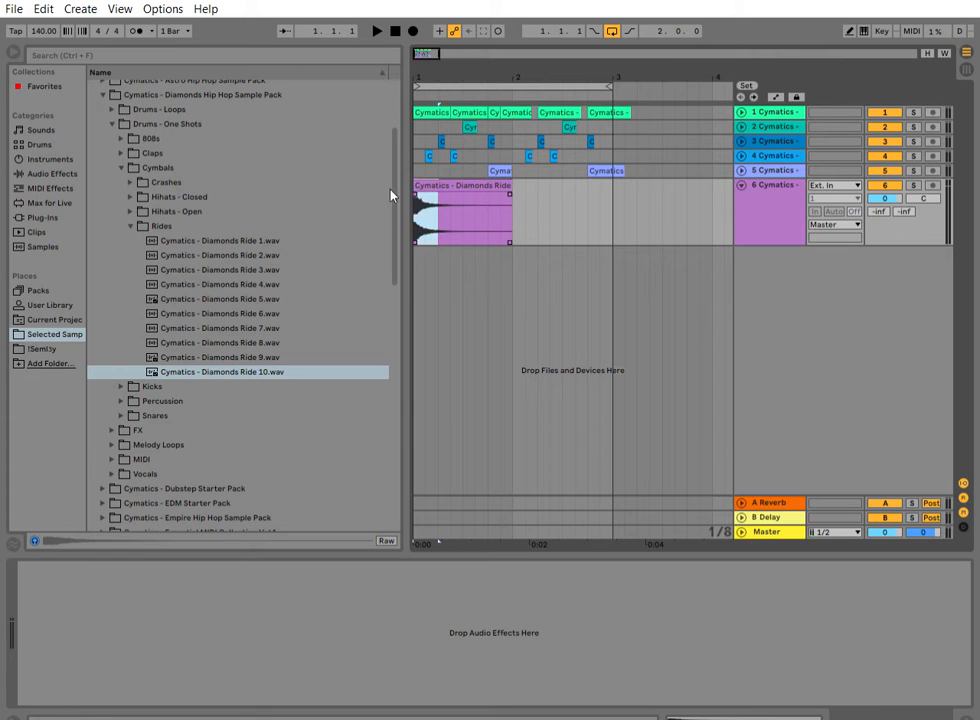
Duplicate the first beat of the Ride 10 clip seven times to fill both bars with one ride per beat.
key("ctrl+d")
key("ctrl+d")
key("ctrl+d")
key("ctrl+d")
key("ctrl+d")
key("ctrl+d")
key("ctrl+d")
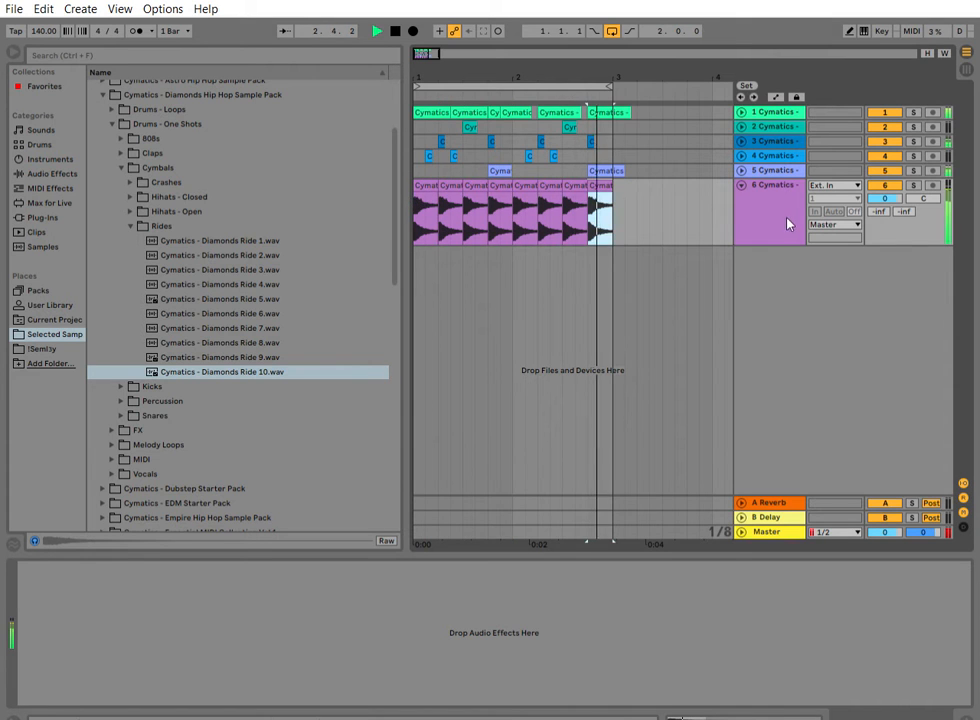
Lower the ride track's volume to -4.8 dB and add a fade-out to the last ride clip.
left_click_drag(886, 198, 886, 213)
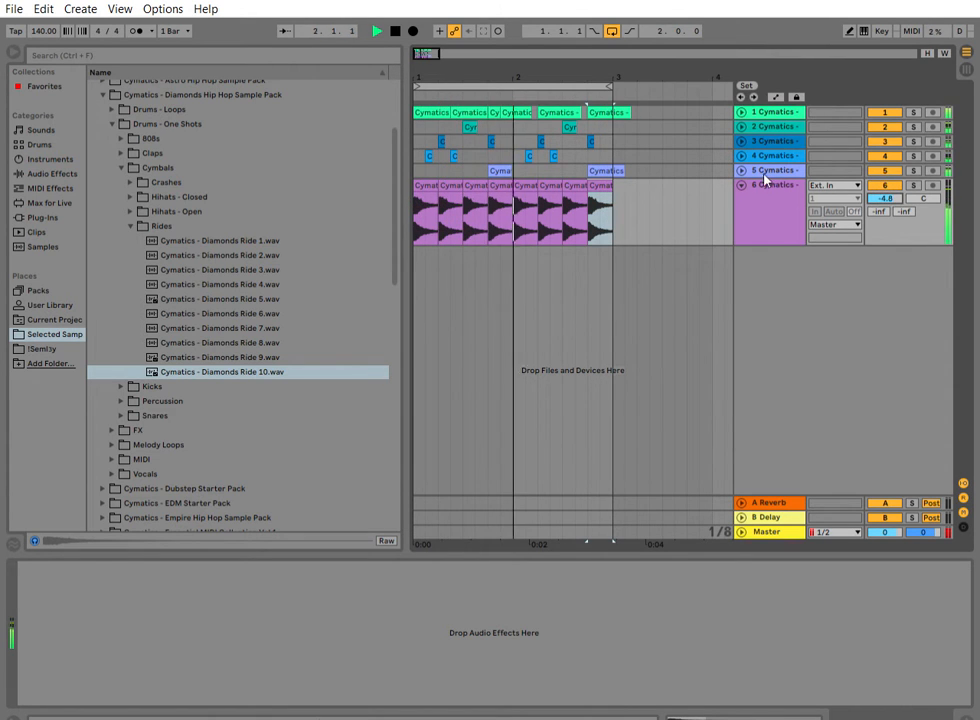
left_click_drag(619, 201, 380, 188)
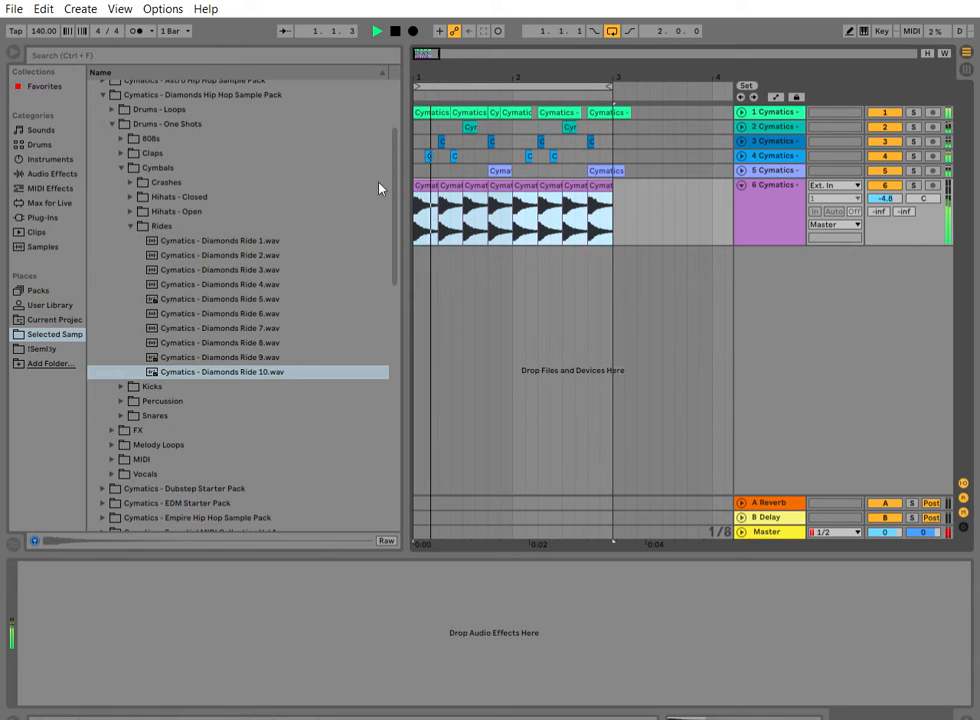
left_click(451, 178)
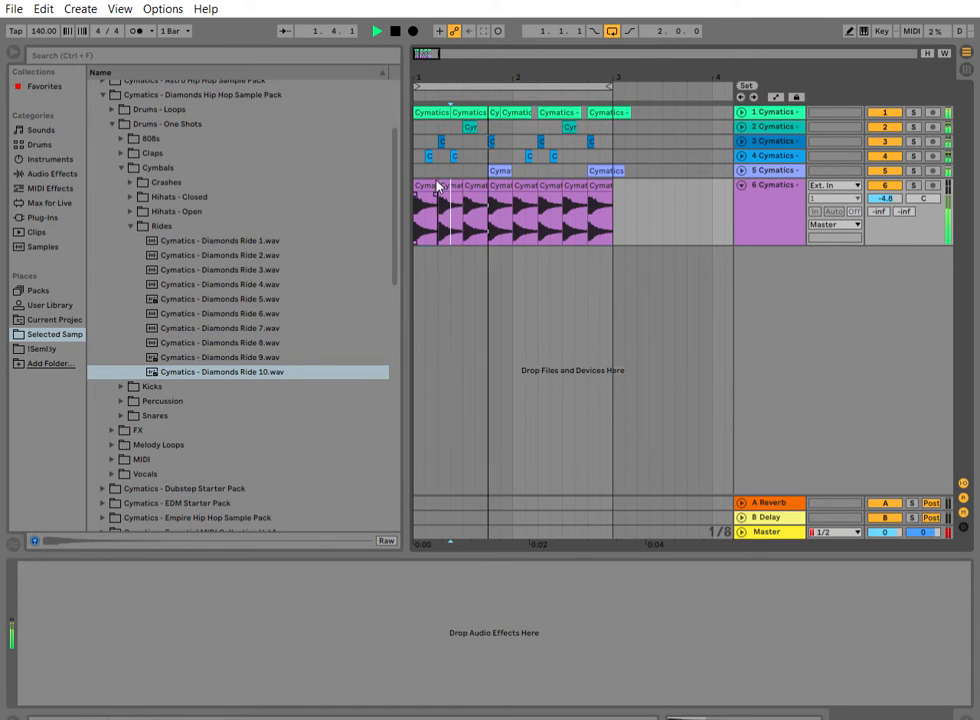
left_click(603, 183)
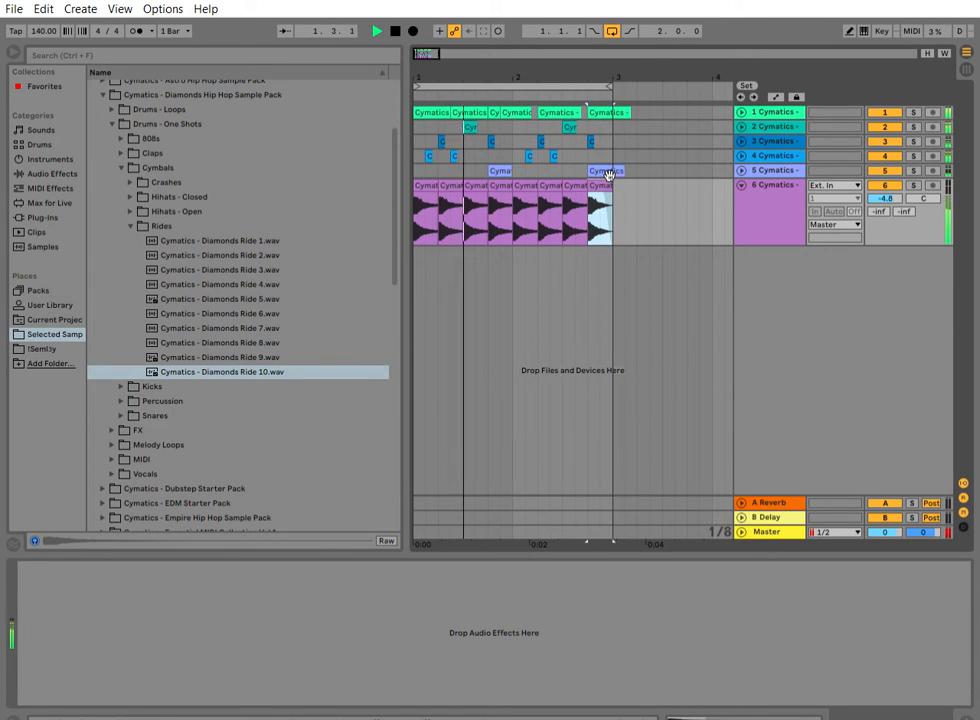
Hide the detail view below the arrangement and collapse the Rides folder.
key("shift+Tab")
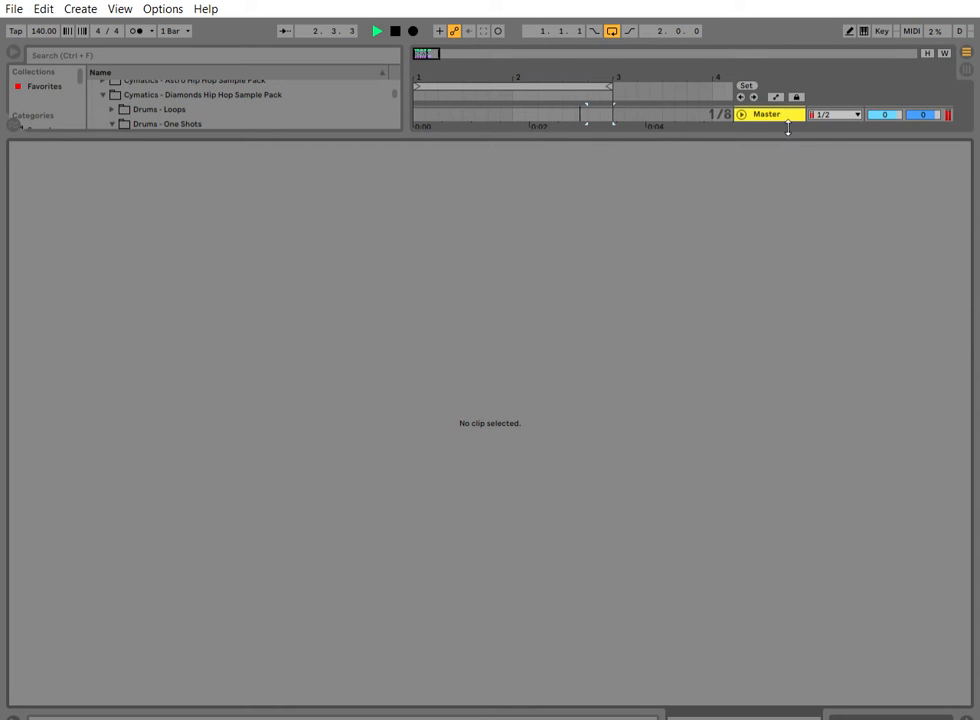
key("ctrl+alt+l")
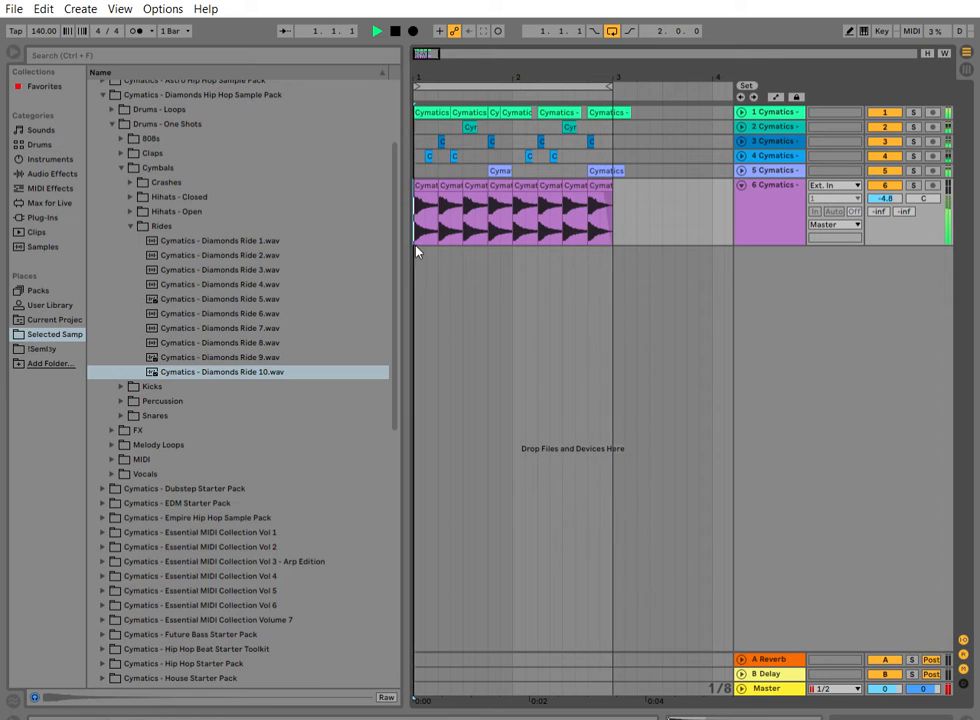
left_click(131, 226)
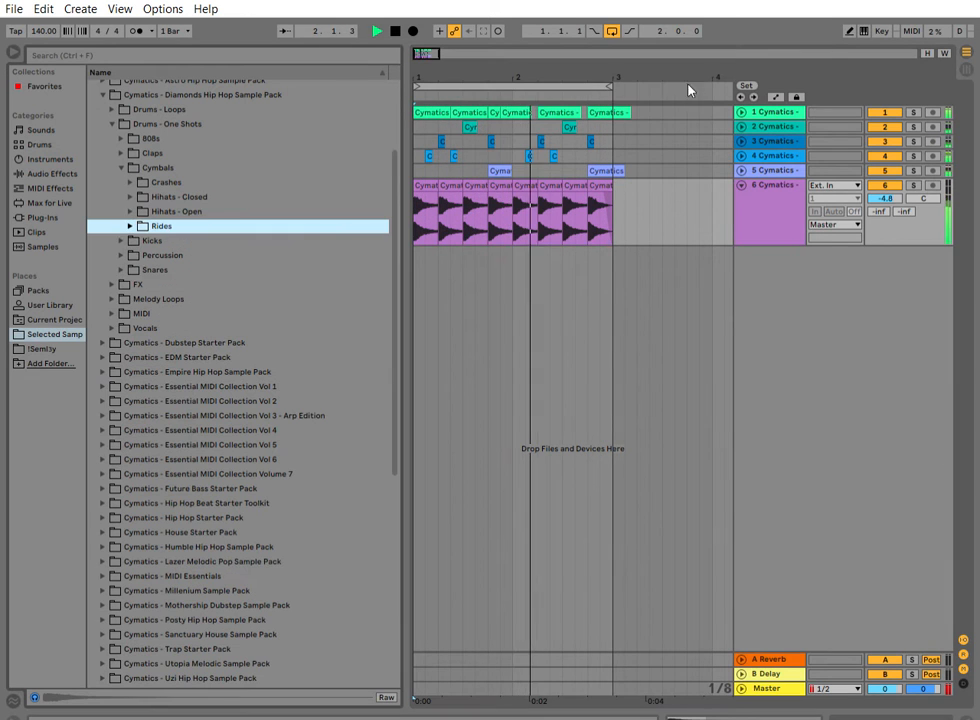
Duplicate the track 3 hi-hat at beat 2.4 three times back to back and play the loop from the start.
left_click_drag(617, 63, 606, 112)
left_click(517, 138)
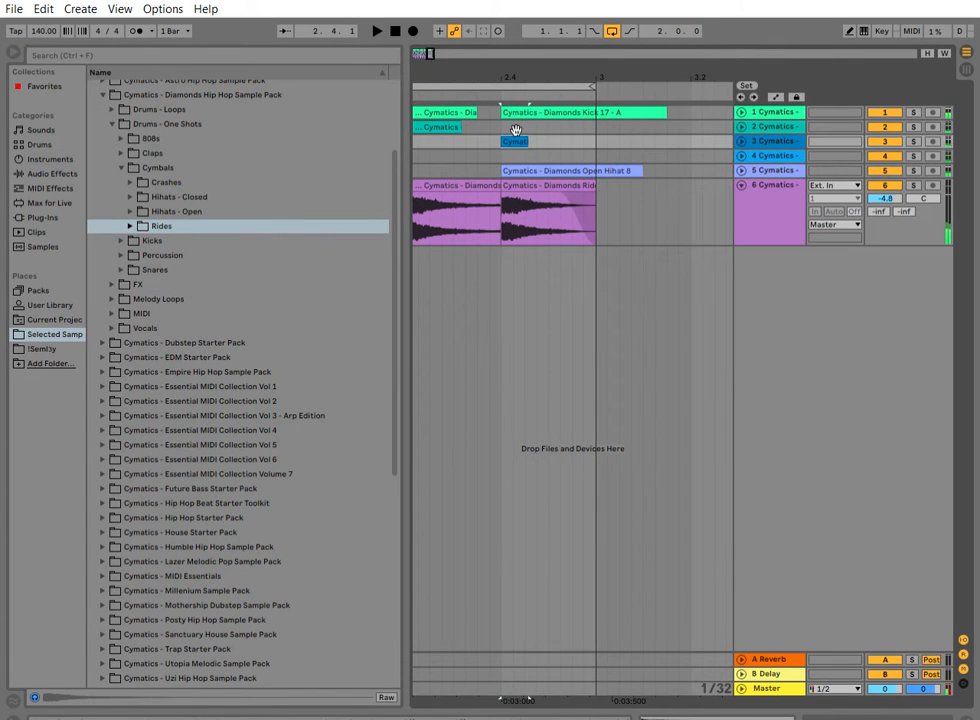
left_click_drag(542, 131, 597, 122)
left_click(494, 93)
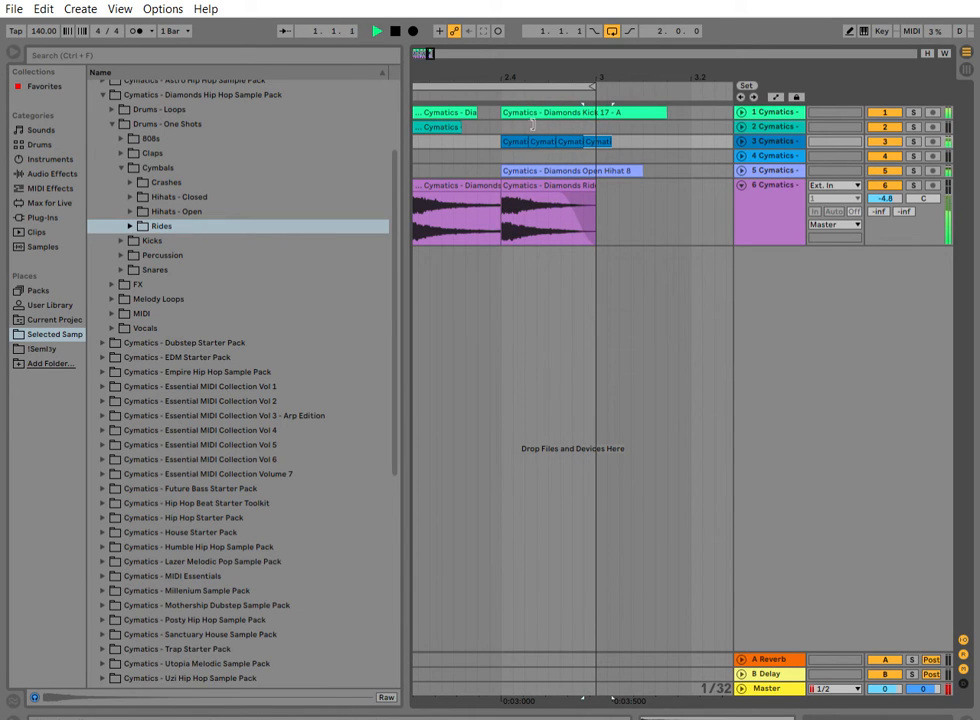
Move the second hit of the hi-hat roll earlier to 2.4.2, unfold track 3 and duplicate the first two hits at sixteenth-note spacing.
left_click(500, 131)
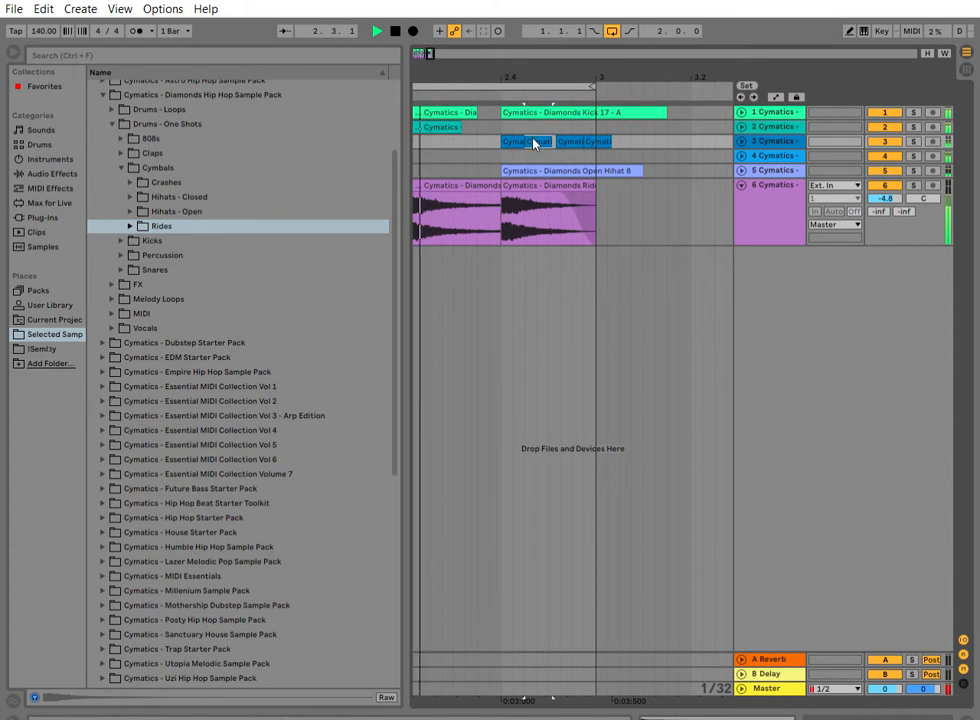
left_click(741, 140)
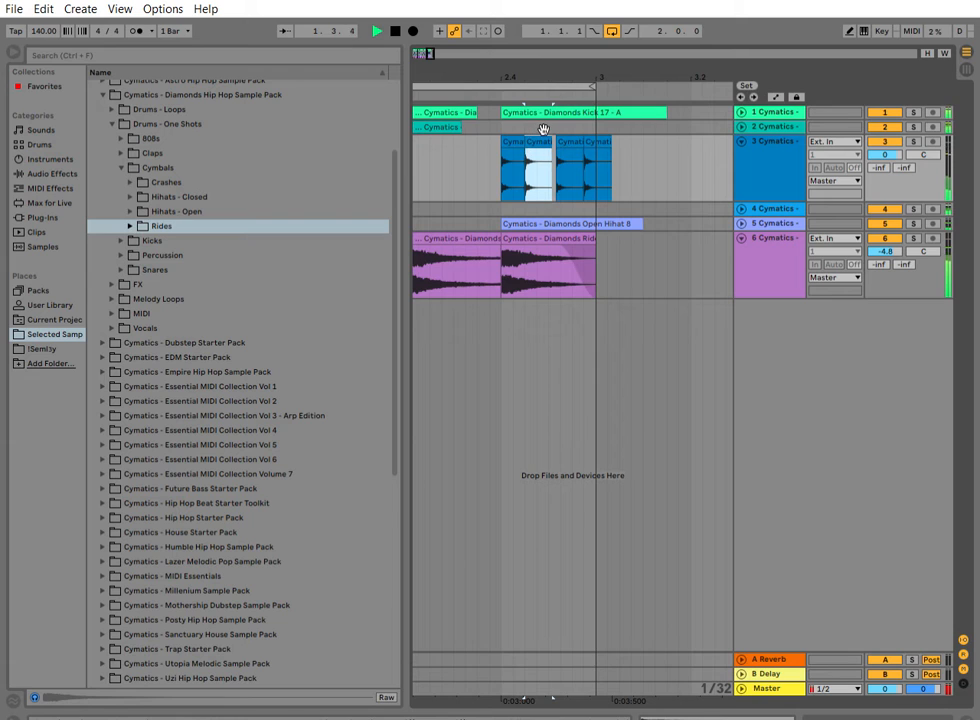
left_click_drag(550, 151, 507, 143)
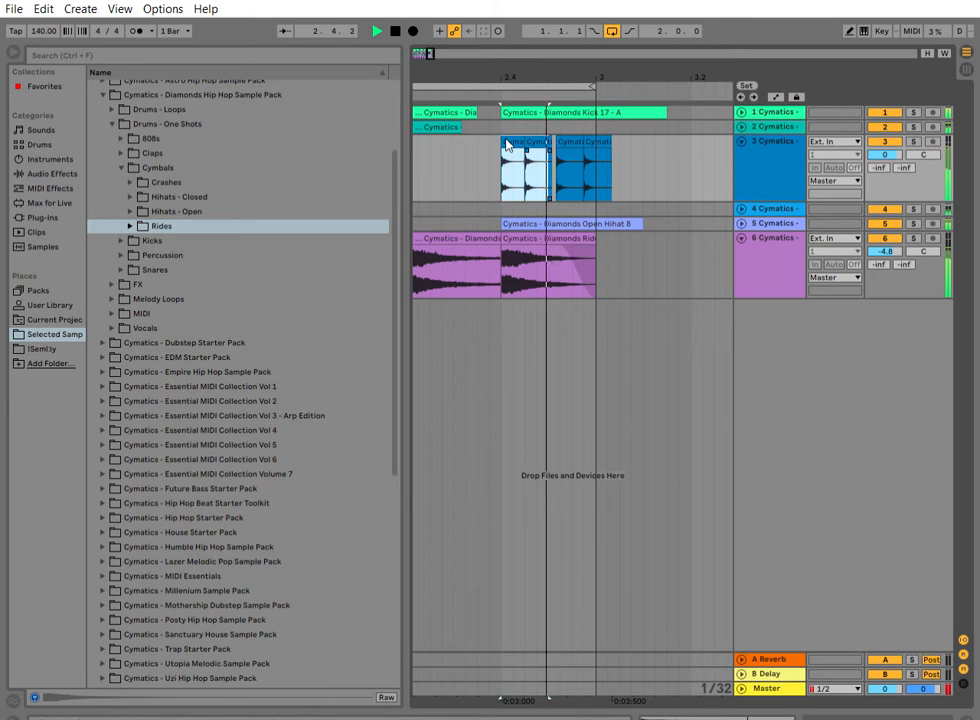
key("ctrl+d")
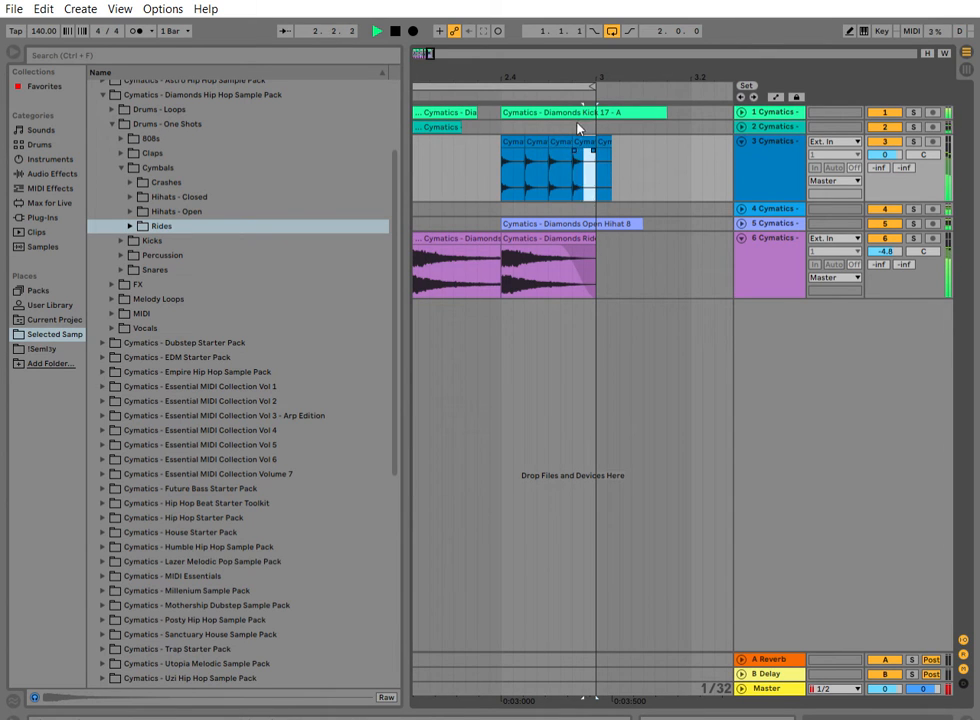
Copy two hits of the track 3 hi-hat roll to 2.3.3 and stop playback.
left_click_drag(564, 131, 470, 130)
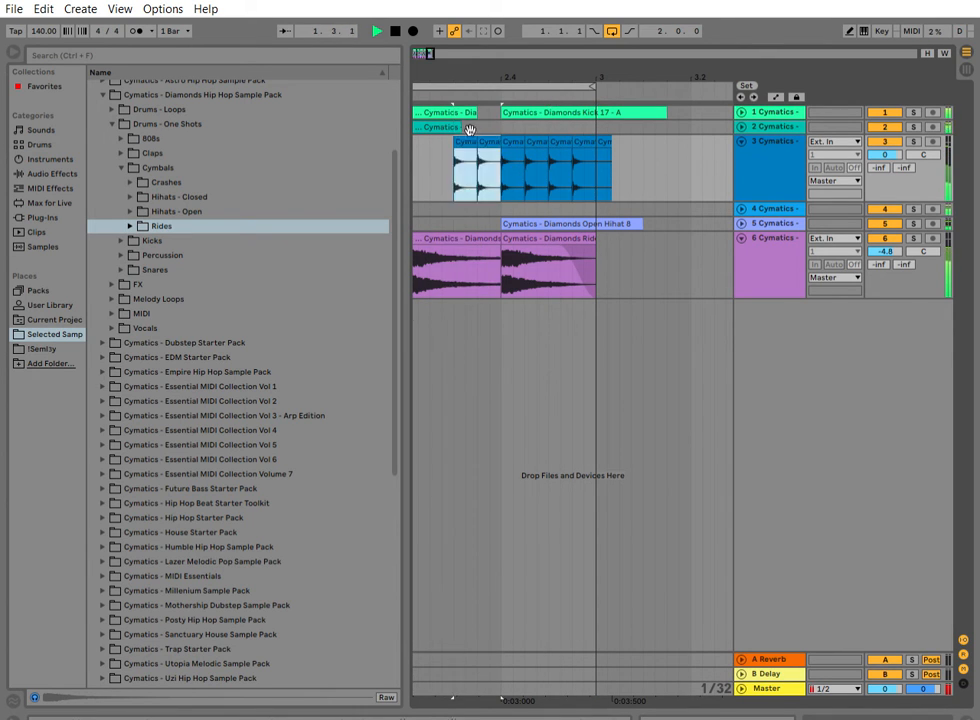
left_click_drag(481, 57, 557, 38)
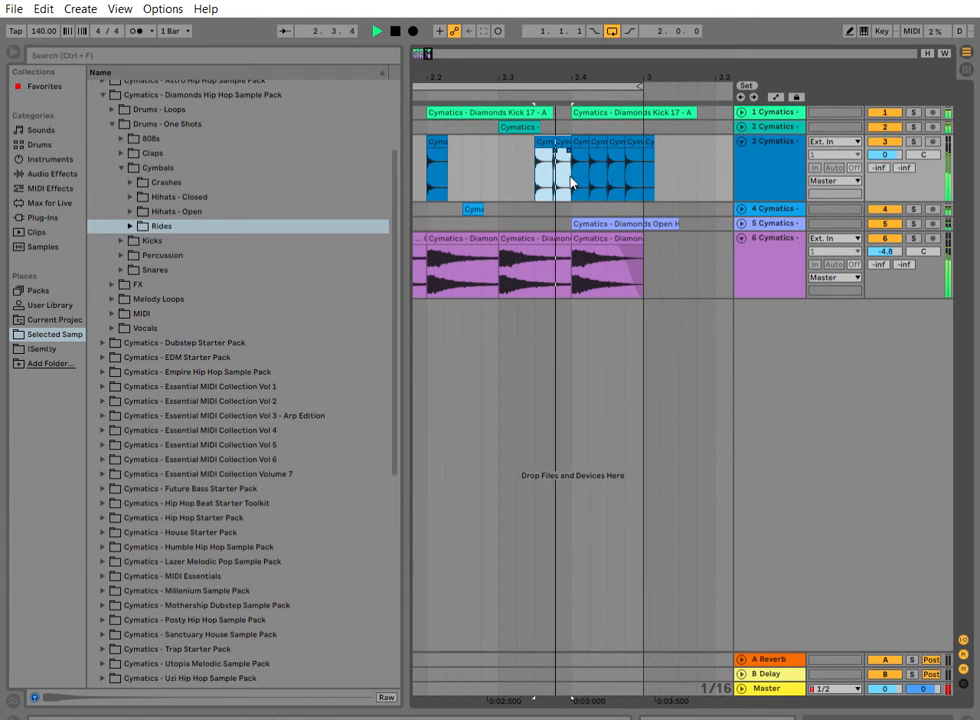
key("space")
Audition samples in the Snares folder and add Snare 12 - F on a new track at 2.3.3.
left_click(121, 268)
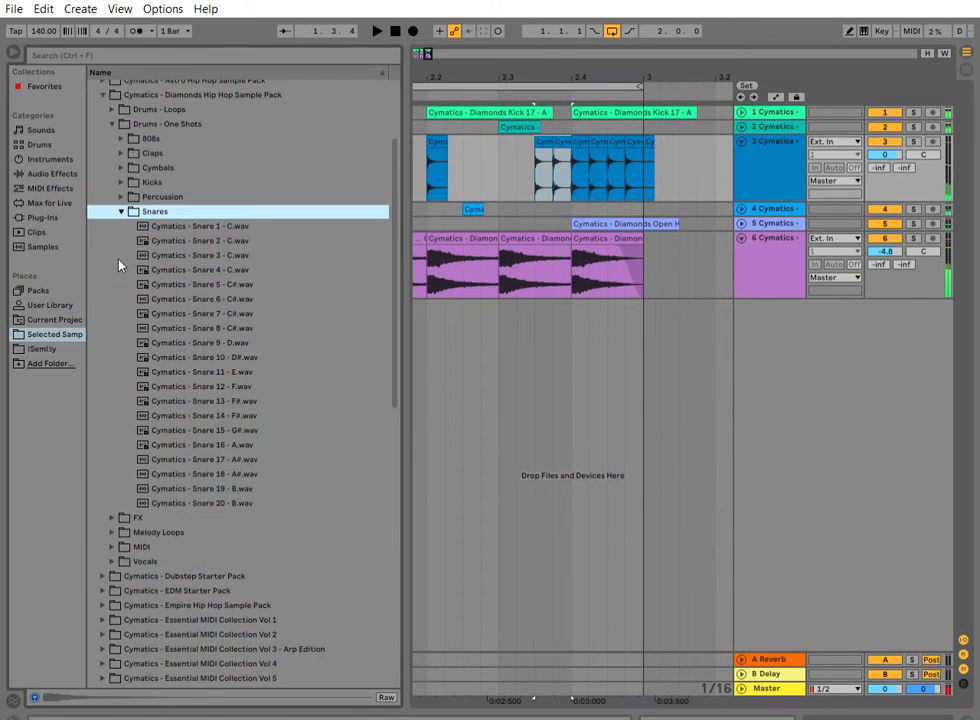
left_click(162, 386)
left_click(202, 430)
left_click_drag(201, 384, 552, 310)
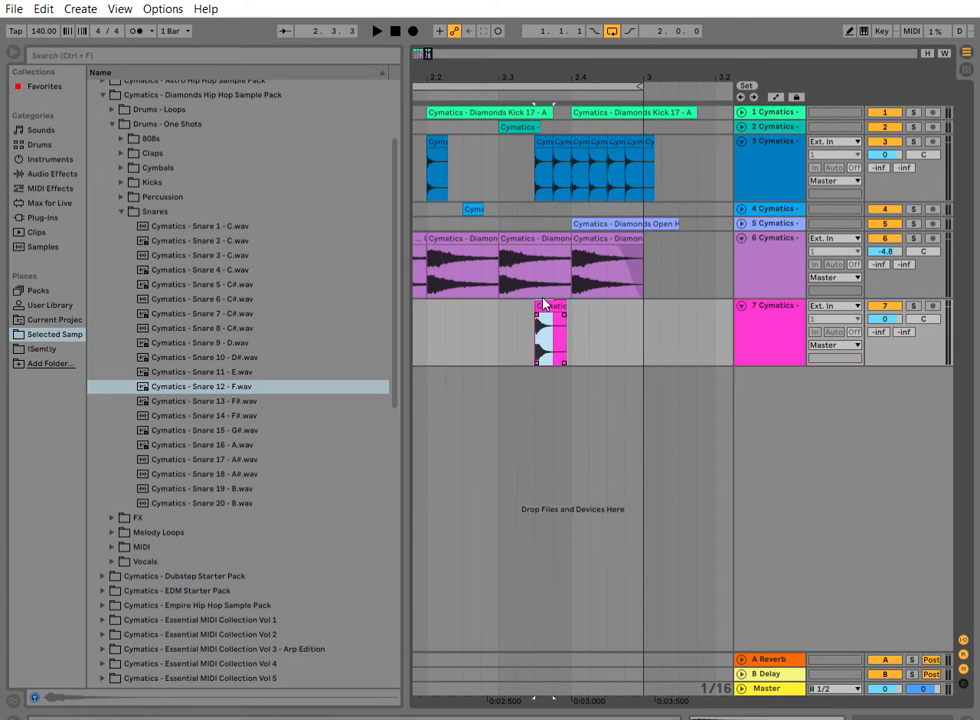
Duplicate the first sixteenth of the Snare 12 clip back to back up to bar 3 and lower track 7's volume to -6.7 dB.
key("ctrl+d")
key("ctrl+d")
key("ctrl+d")
key("ctrl+d")
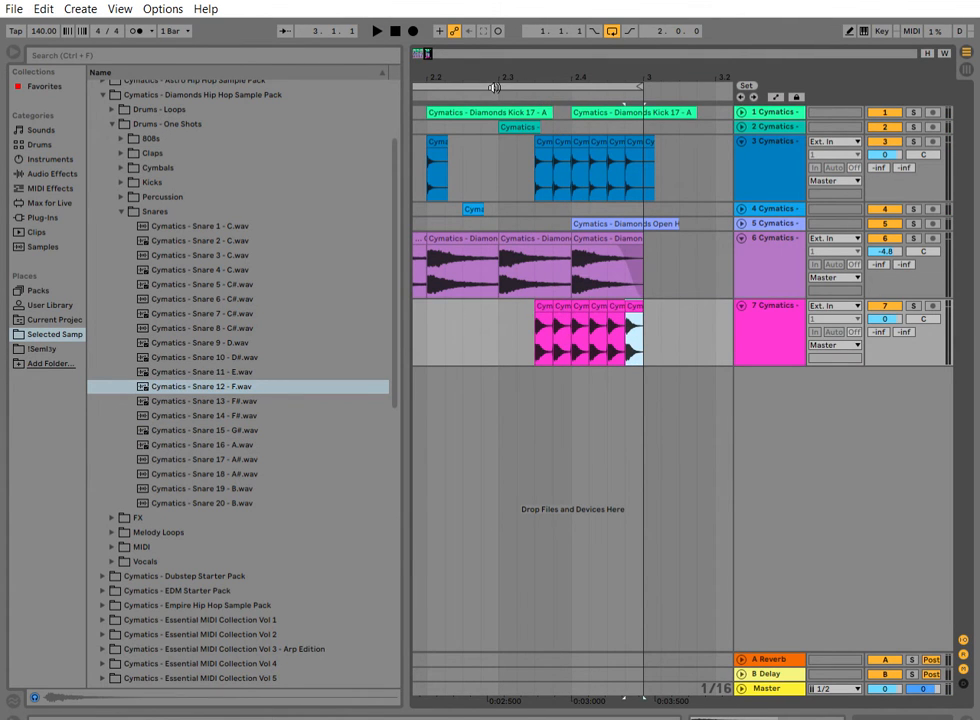
key("space")
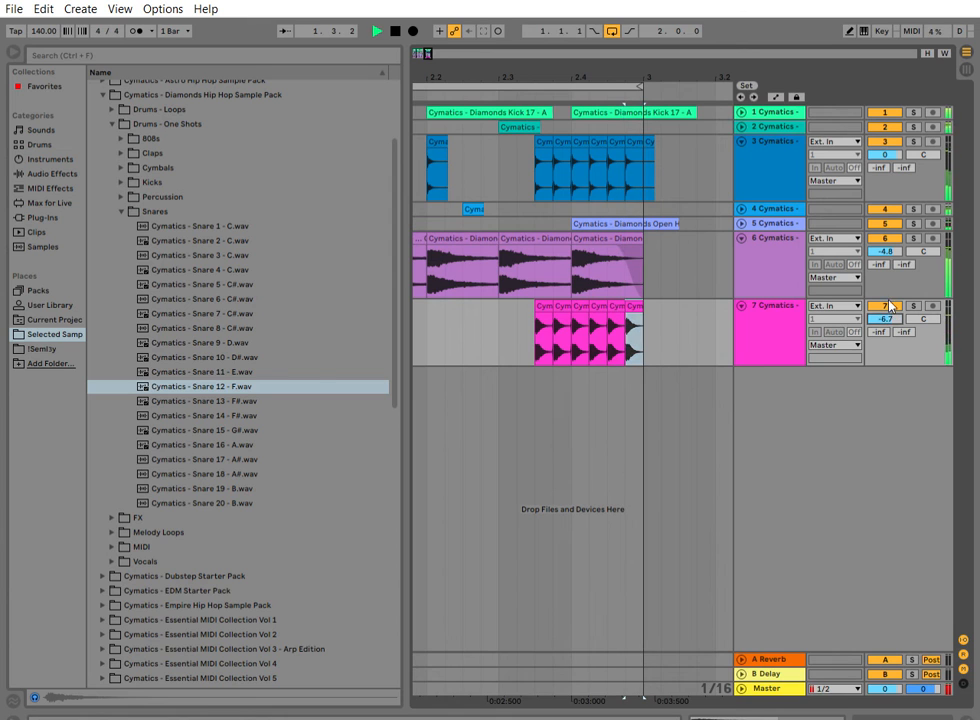
Preview the Snare 8 - C# sample and fold tracks 3, 6 and 7.
left_click(185, 326)
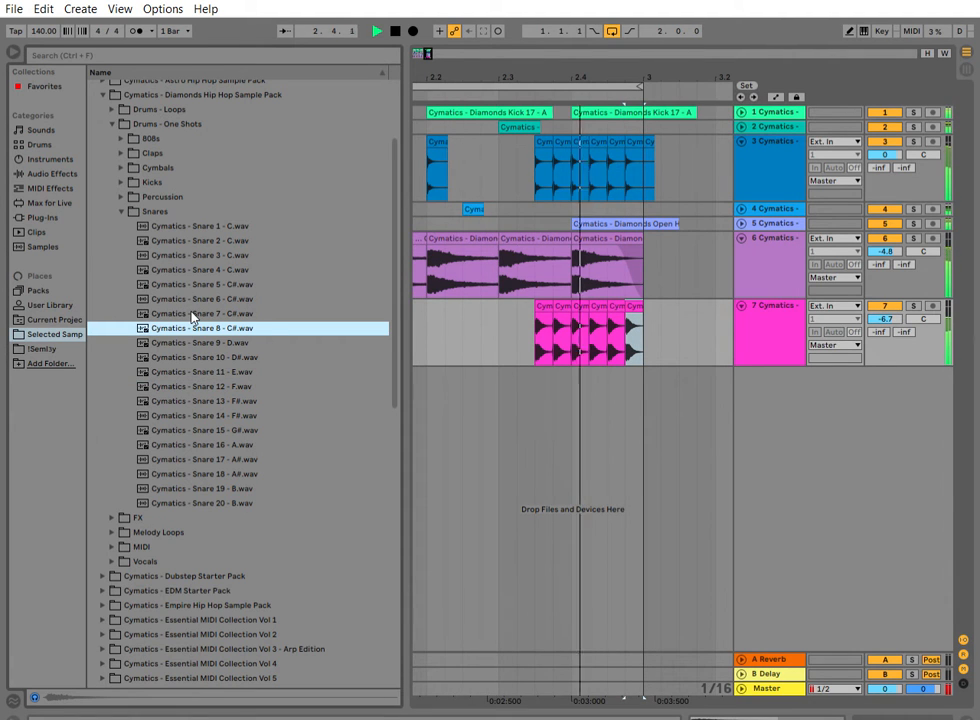
left_click_drag(445, 61, 640, 12)
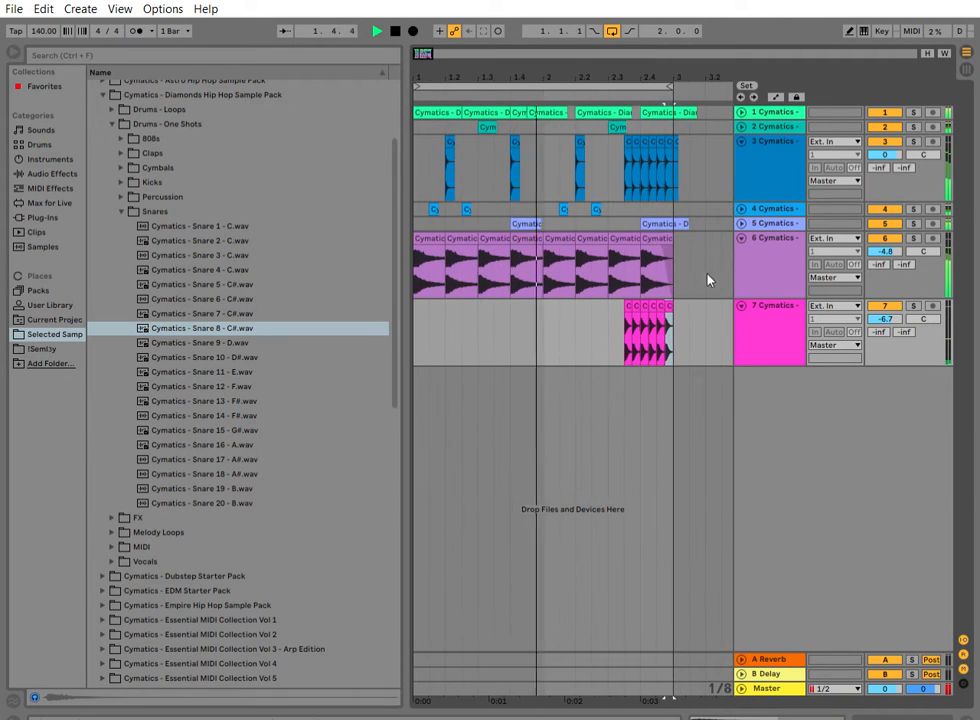
left_click(741, 306)
left_click(741, 141)
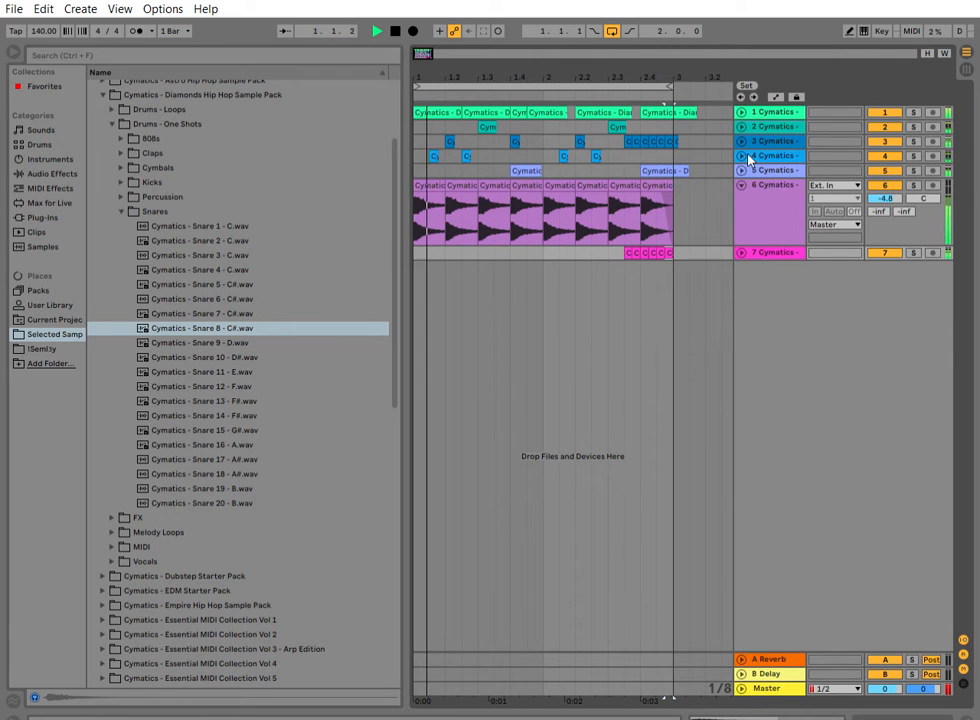
left_click(741, 185)
key("space")
Add Snare 8 - C# on a new track at 1.1.3 and listen to it in the loop.
left_click_drag(197, 327, 430, 210)
key("space")
key("space")
left_click_drag(418, 65, 418, 110)
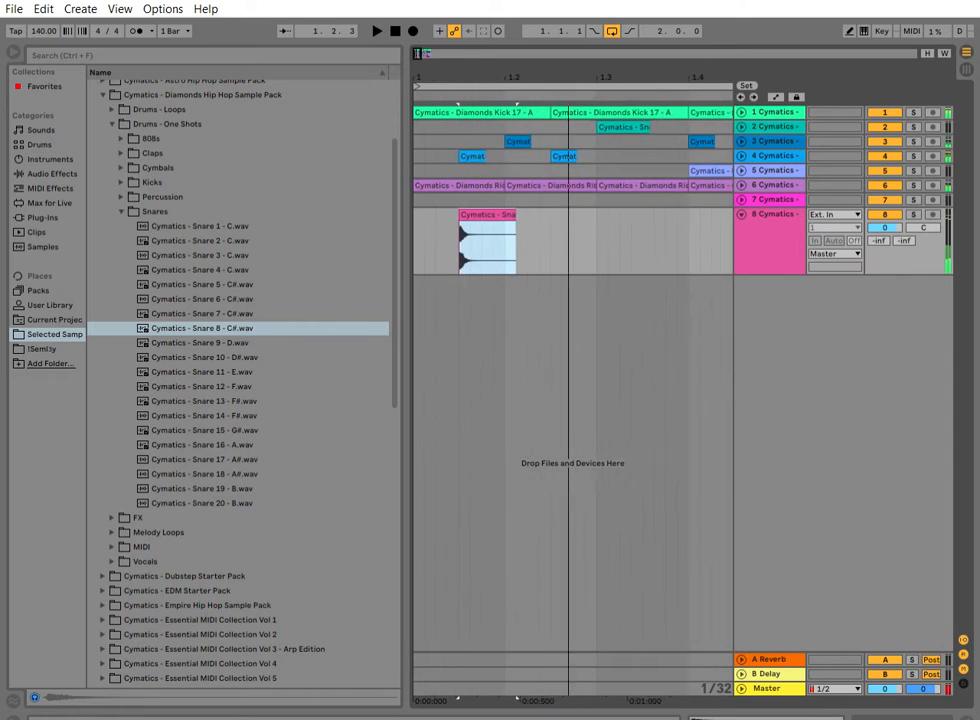
key("space")
key("space")
key("space")
key("space")
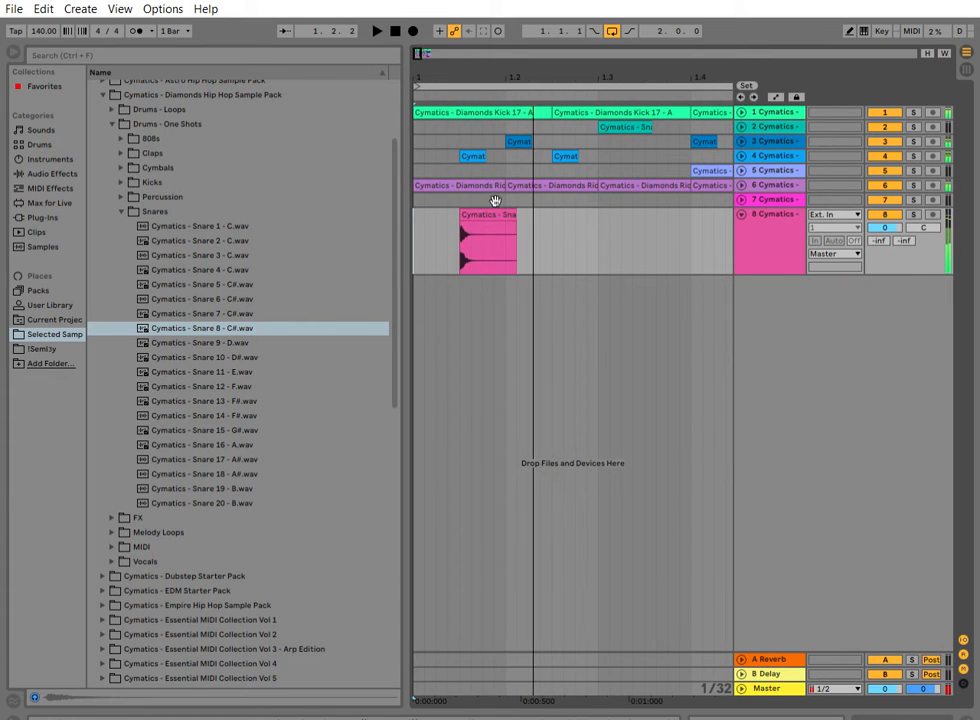
Copy the track 8 snare hit to 1.2.2 and 1.3.4, playing the loop between placements.
left_click_drag(491, 206, 549, 206)
key("space")
key("space")
left_click(398, 29)
key("space")
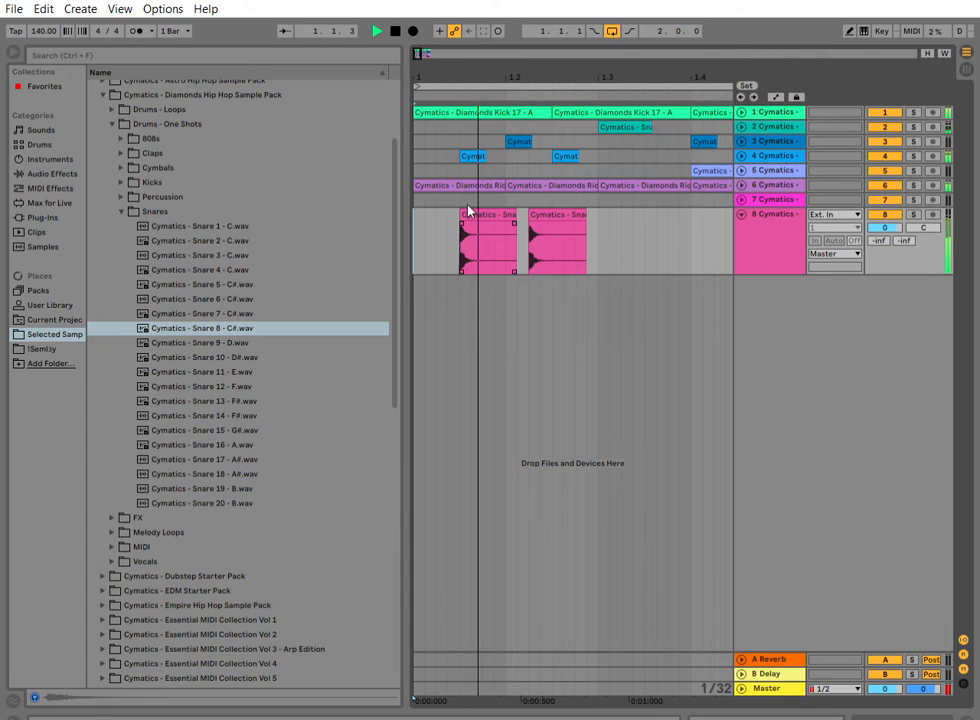
key("space")
left_click_drag(573, 205, 703, 224)
key("space")
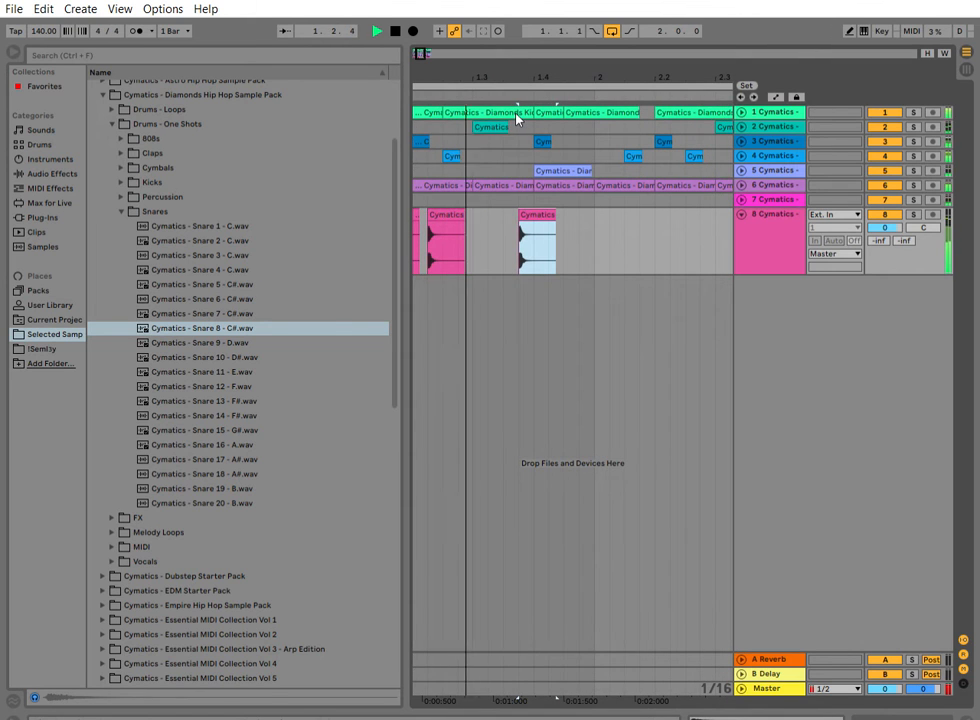
Copy the 1.3.4 snare hit on track 8, try it at 1.4.4 and 1.4, and settle it at 2.1.3.
left_click_drag(547, 208, 597, 205)
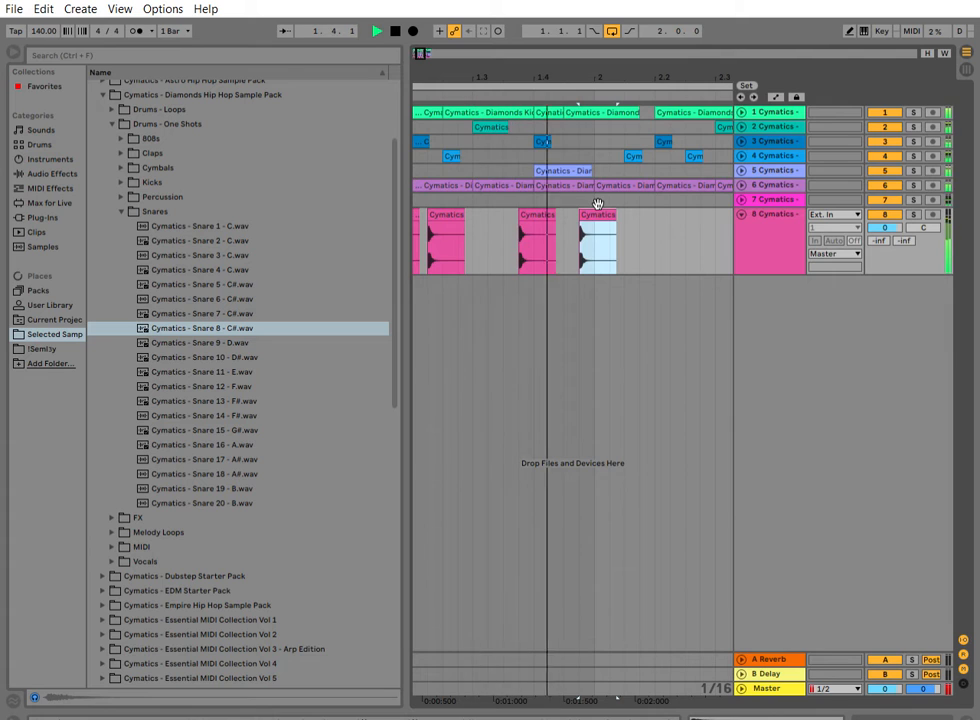
left_click_drag(595, 205, 564, 201)
key("space")
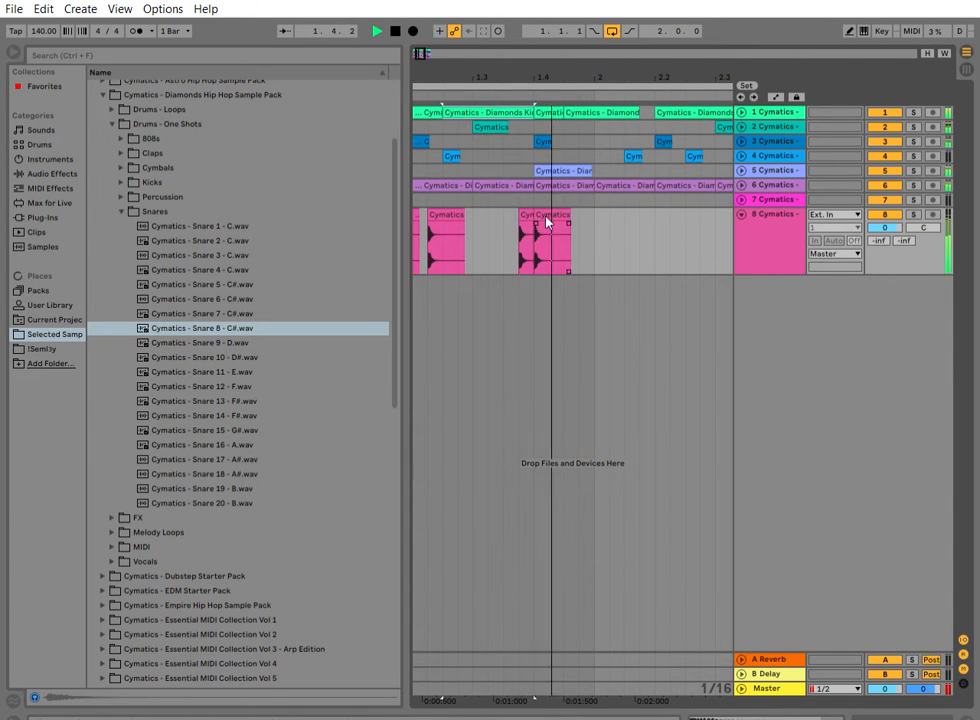
key("space")
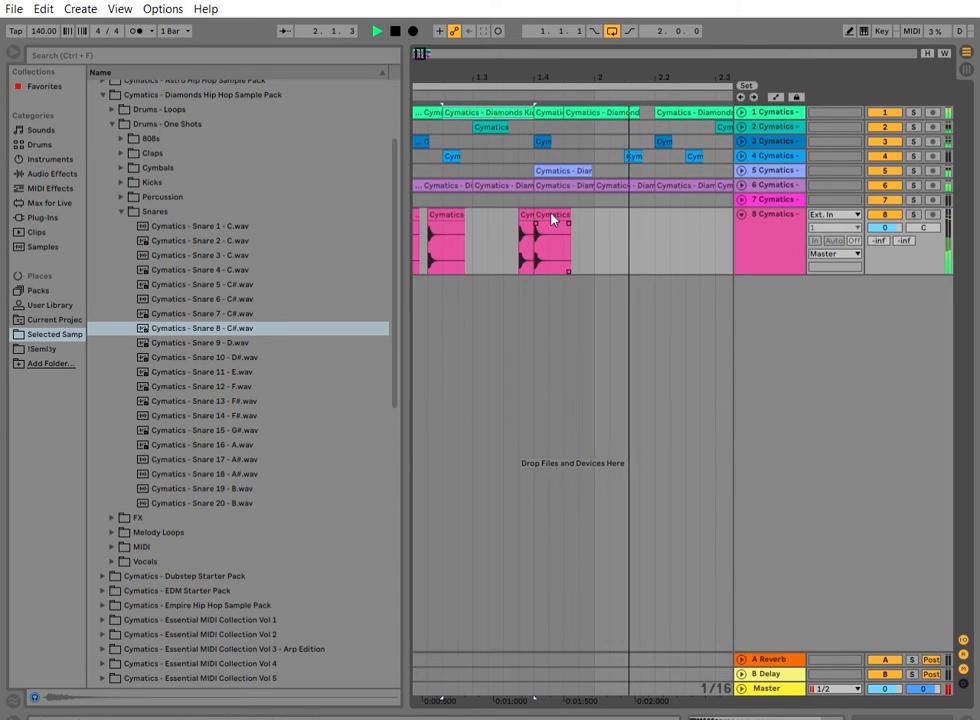
left_click_drag(553, 207, 650, 205)
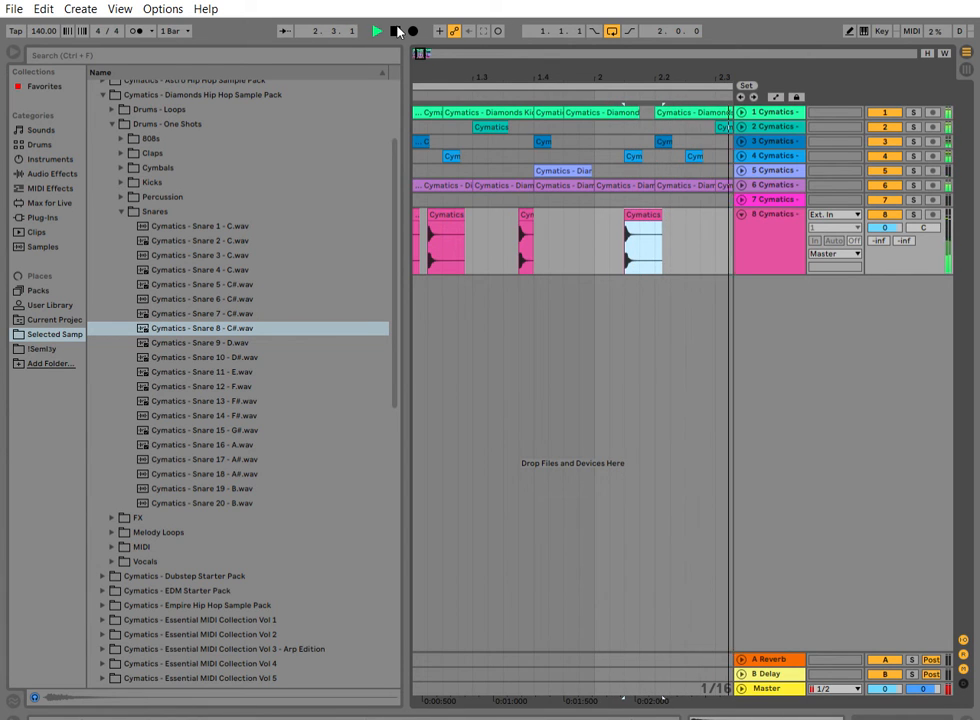
left_click(396, 31)
left_click_drag(469, 58, 520, 55)
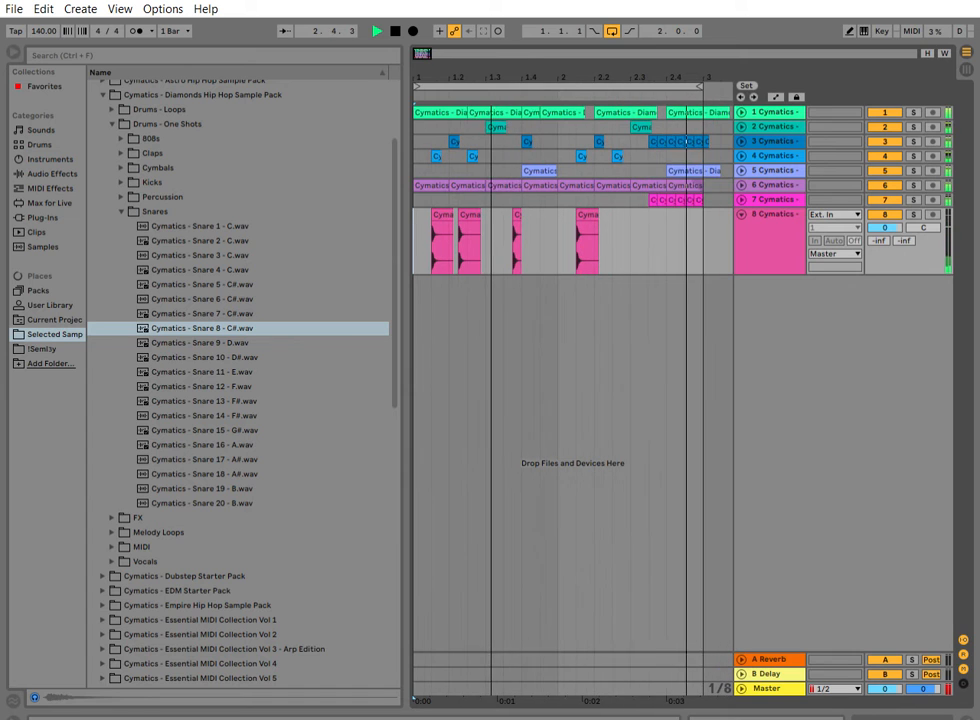
Copy track 8 snare hits to 2.3.4, 2.2.4 and 2.4.4, and trim the last clip to end at bar 3.
left_click_drag(557, 233, 660, 208)
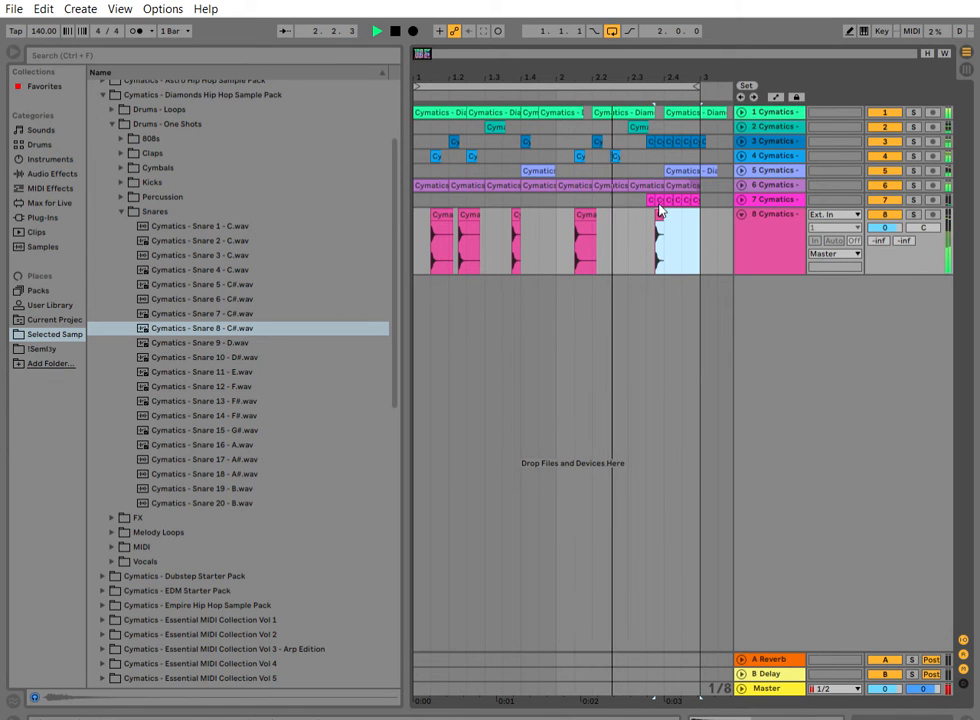
left_click_drag(473, 213, 704, 208)
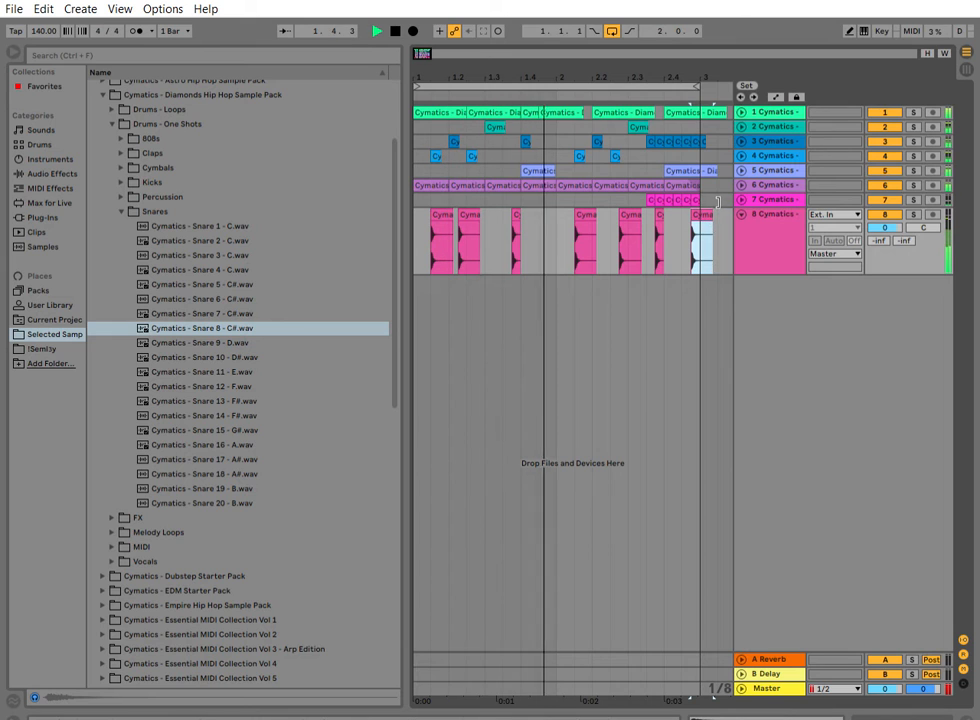
left_click_drag(715, 208, 704, 206)
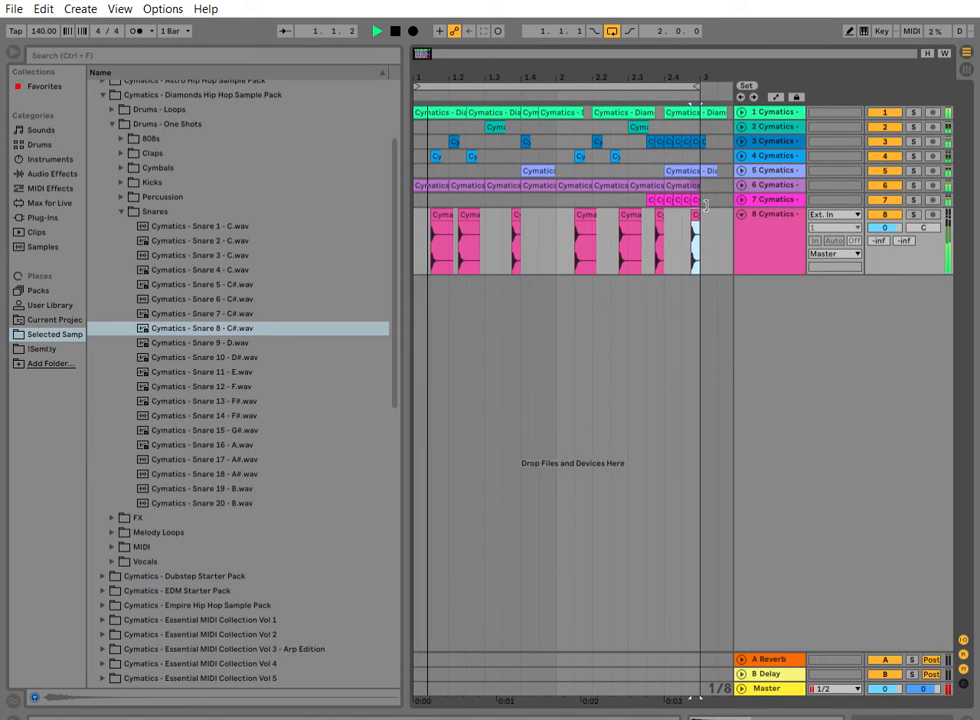
Try extra track 8 snare hits on thirty-second-note positions between 2.4 and bar 3.
left_click_drag(706, 68, 680, 114)
key("space")
left_click(548, 213)
left_click_drag(556, 205, 594, 208)
left_click_drag(590, 208, 673, 202)
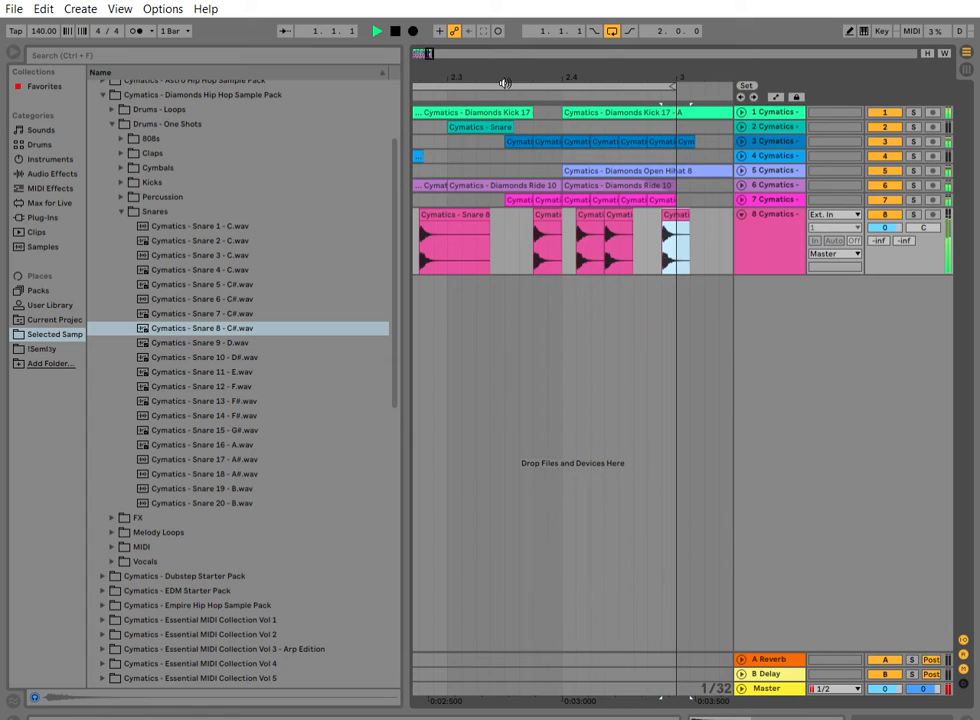
Delete the snare hit just after 2.4, move the next one to 2.4.3 and delete the one overlapping bar 3.
left_click(593, 263)
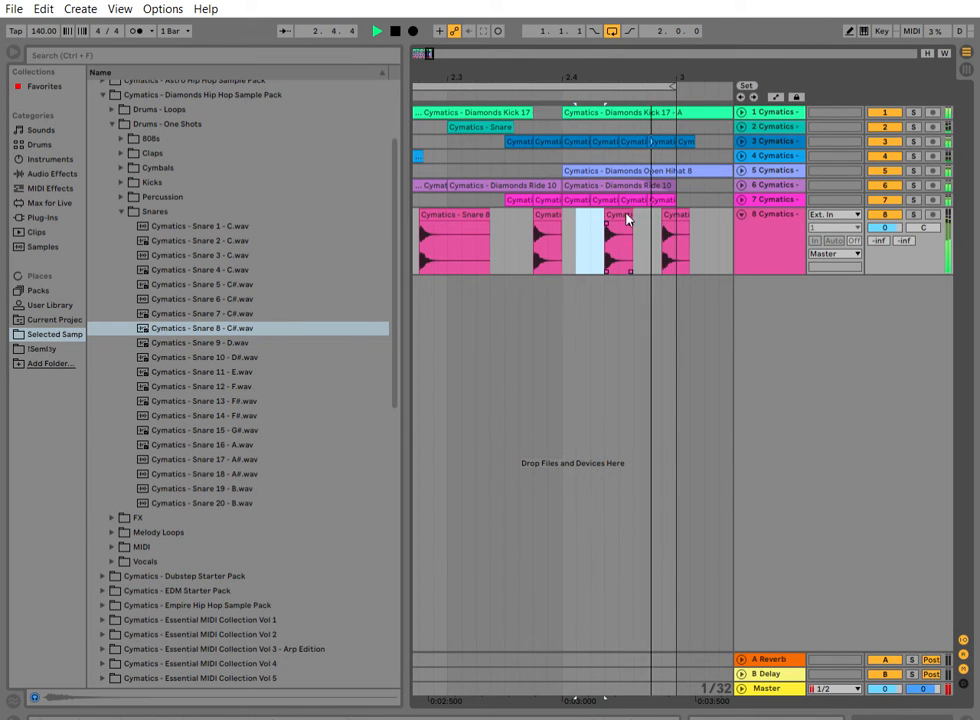
left_click_drag(628, 204, 644, 207)
key("space")
key("space")
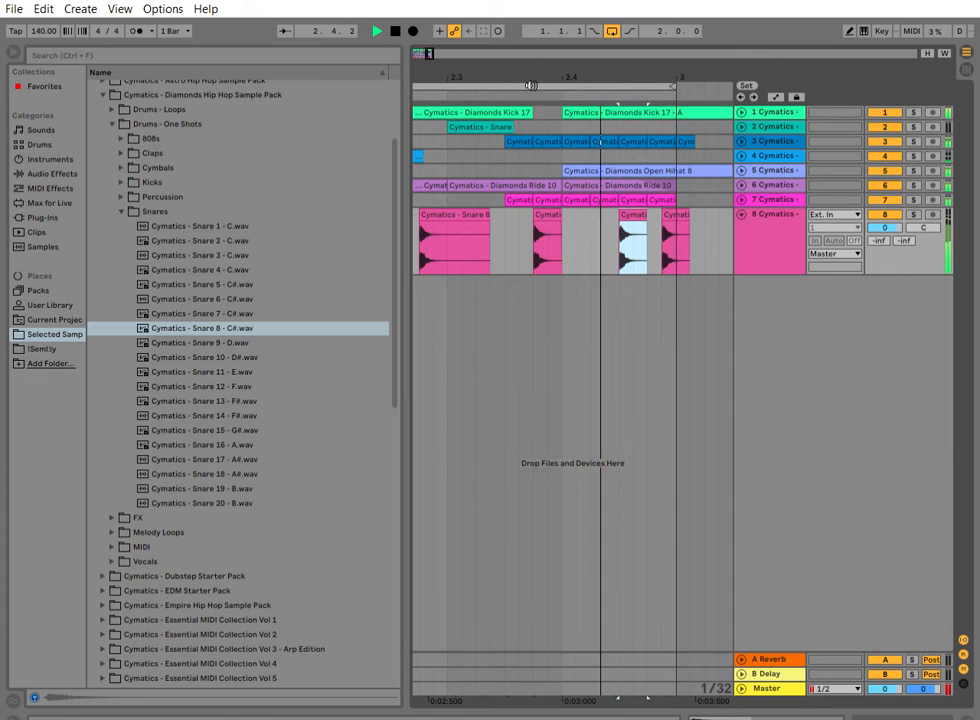
left_click(686, 216)
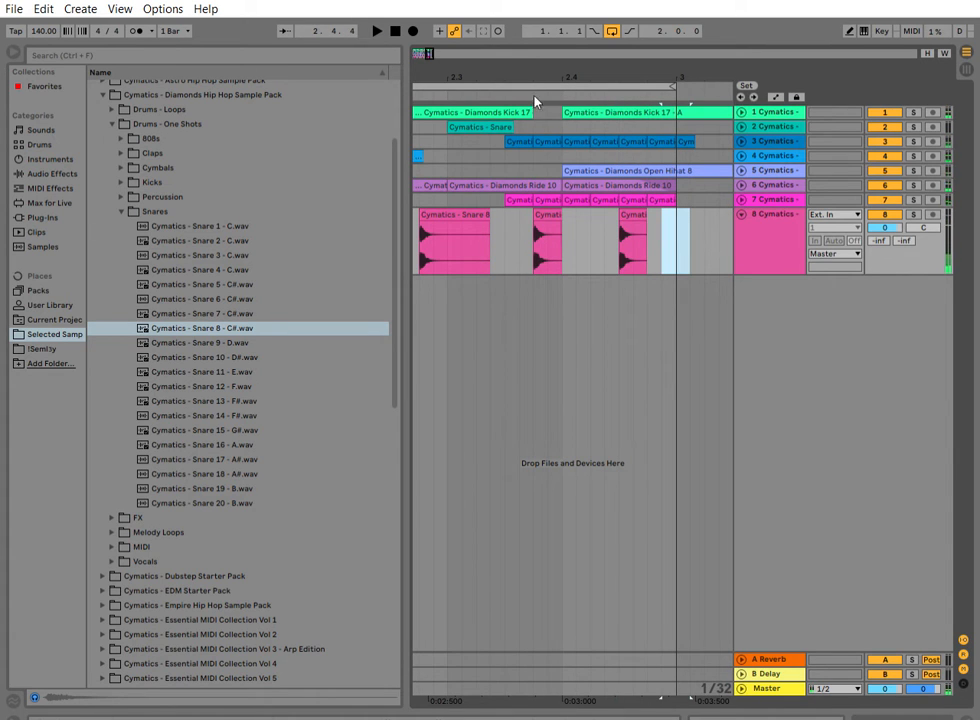
Copy the track 8 snare hit at 2.4.3 to 2.4 and play the loop.
left_click_drag(637, 204, 556, 178)
left_click(467, 84)
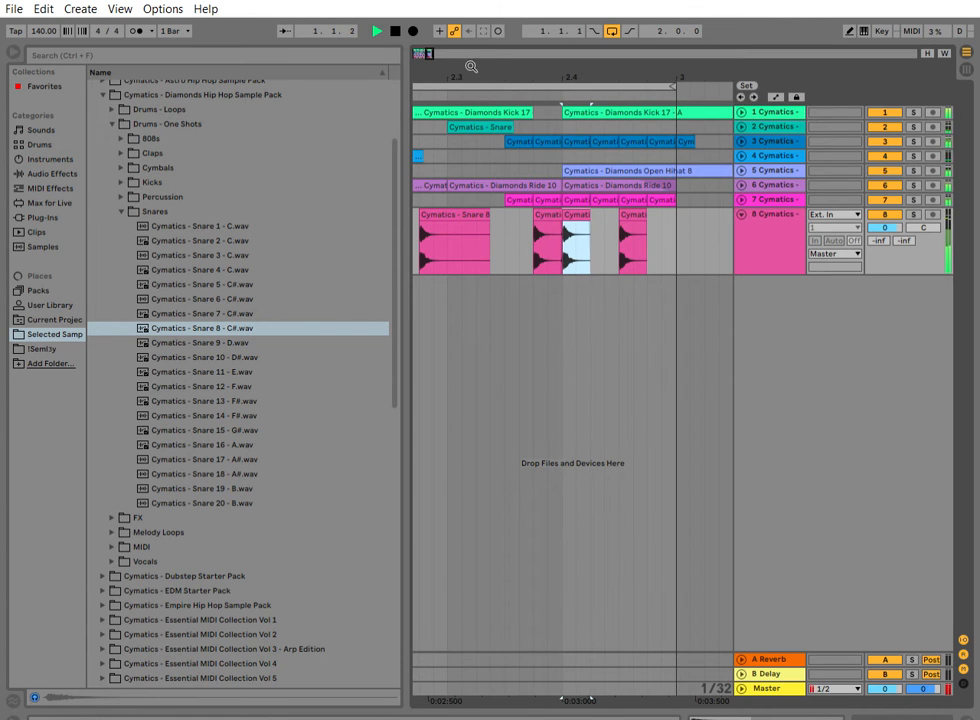
left_click_drag(470, 68, 602, 12)
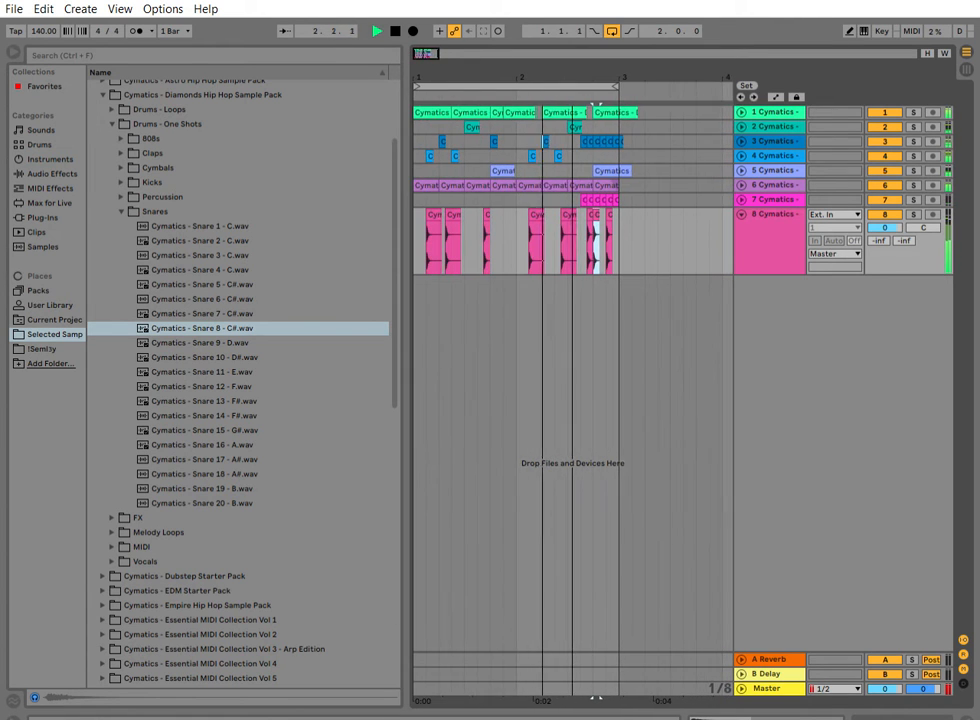
Fold track 8, close the Snares folder and preview Diamonds Ambience 7 - F from the FX Ambience folder.
left_click(741, 210)
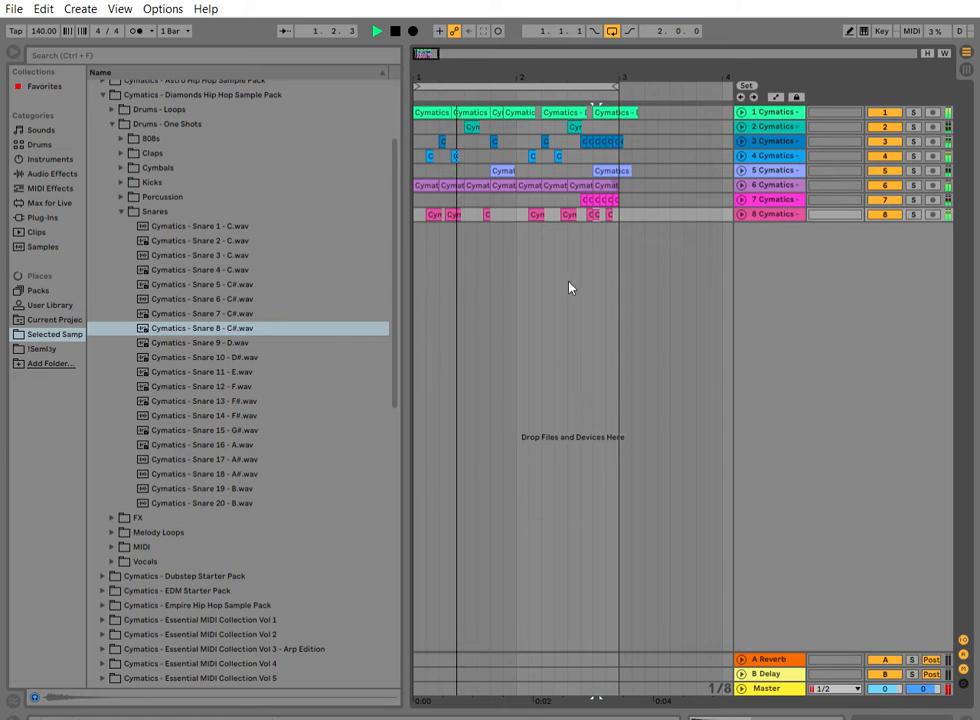
left_click(120, 211)
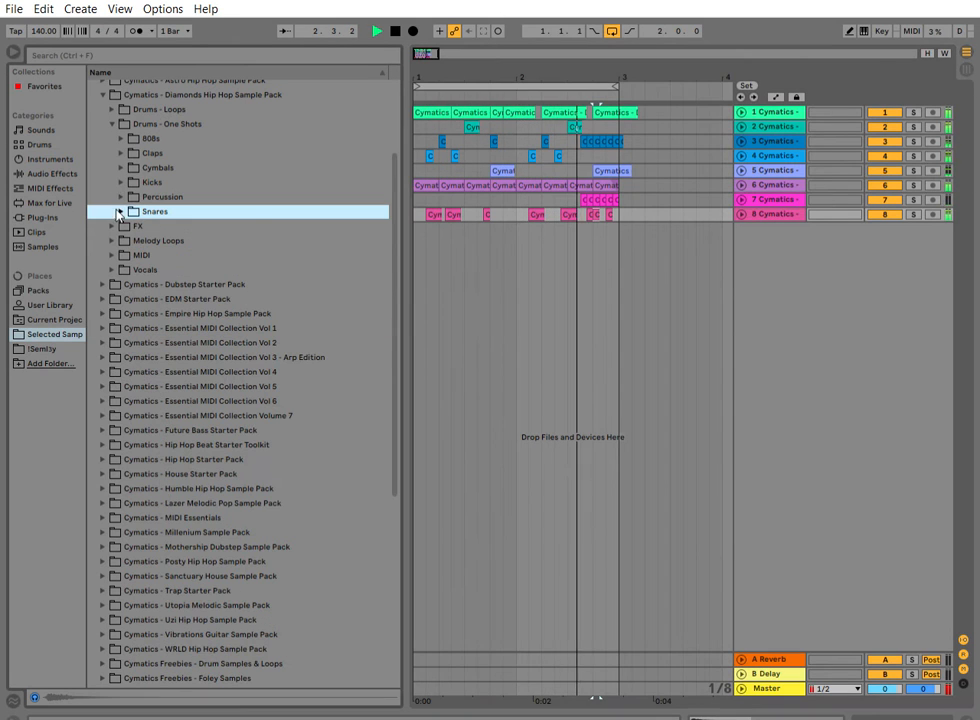
left_click(112, 226)
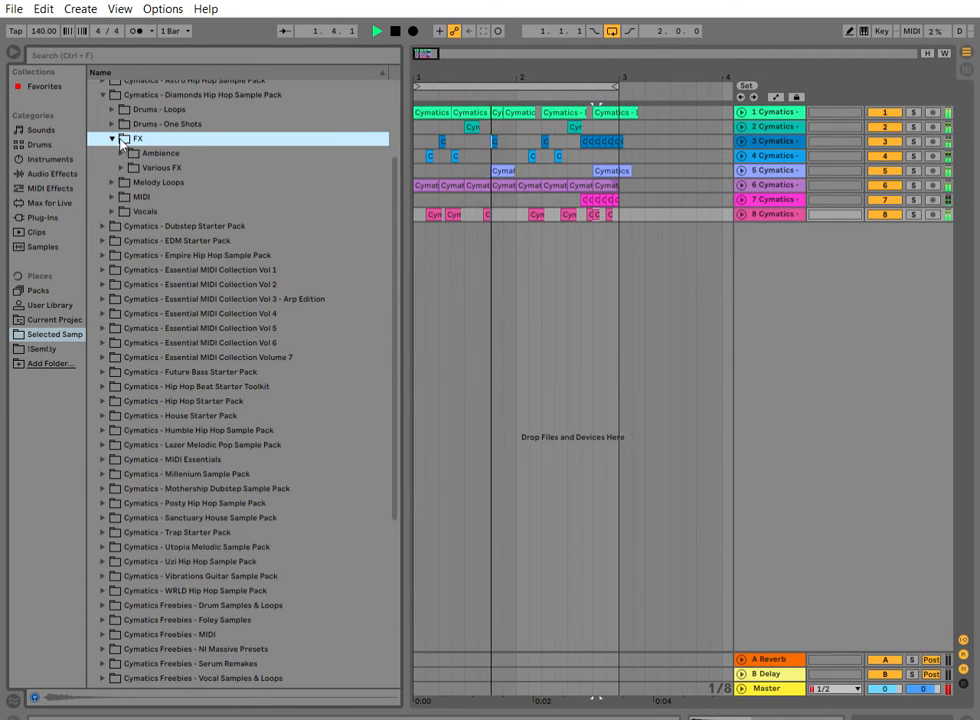
left_click(120, 153)
key("space")
left_click(183, 254)
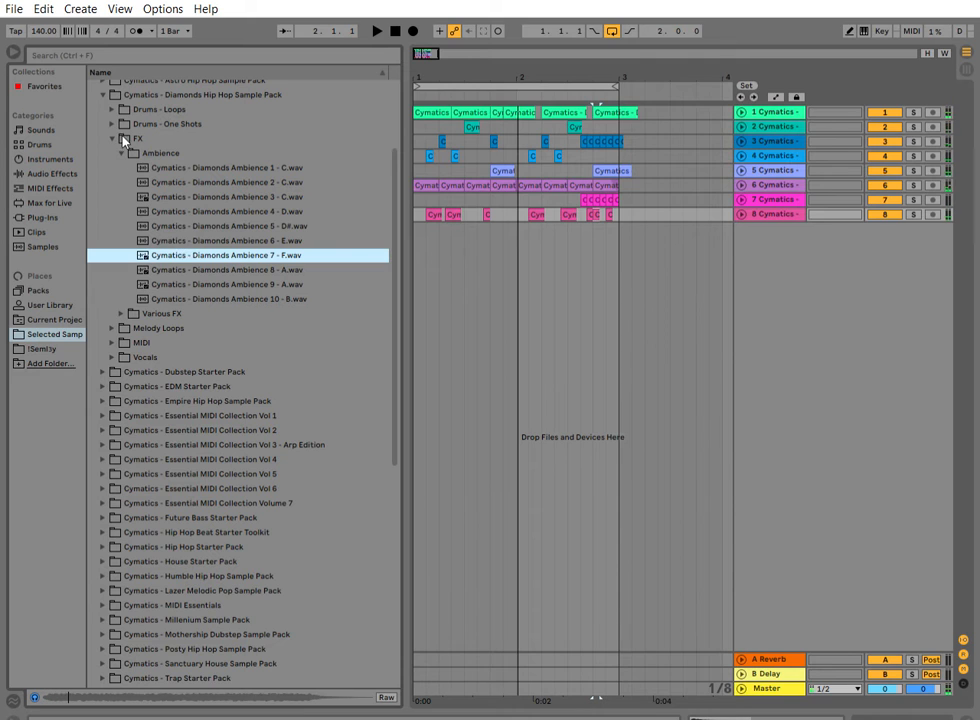
Audition the Various FX samples from FX 5 - Bullets through FX 10 - Shatter.
left_click(121, 152)
left_click(122, 168)
left_click(166, 238)
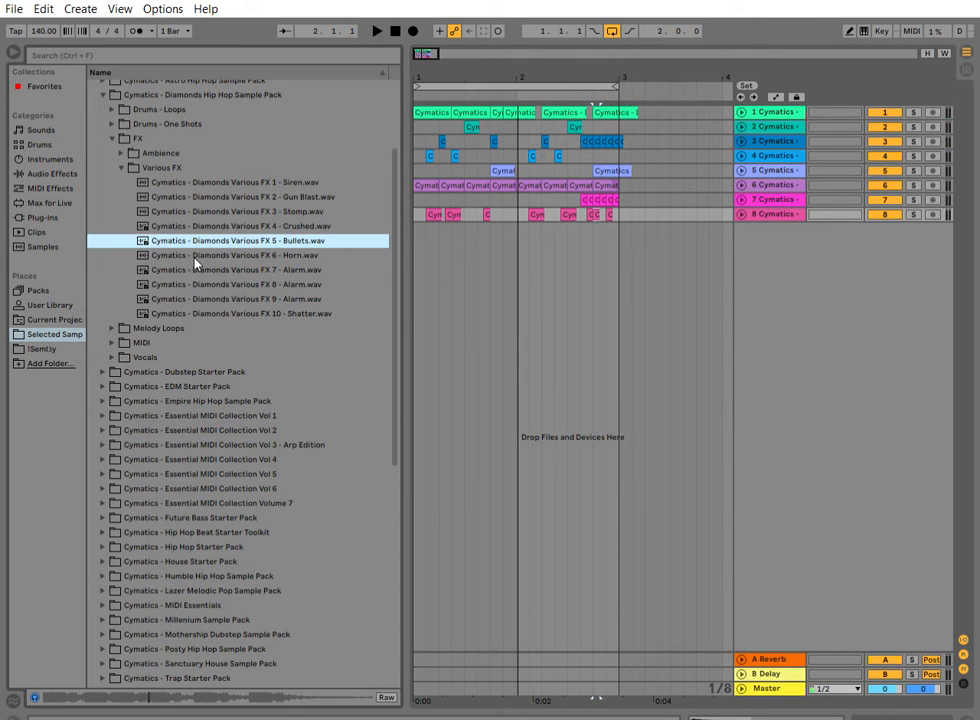
key("Down")
key("Down")
key("Down")
key("Down")
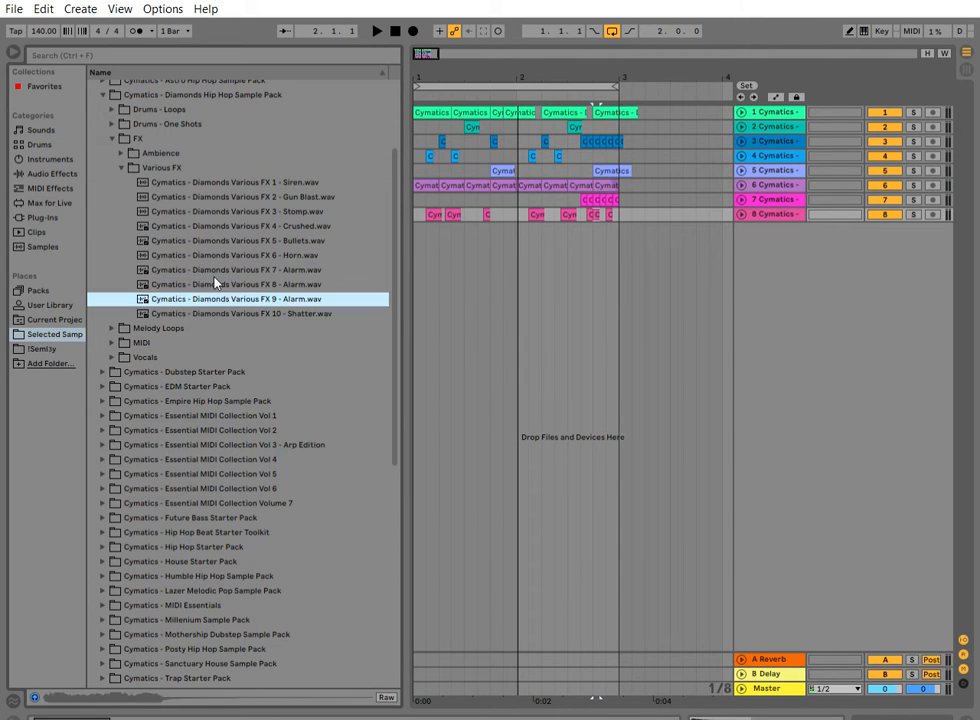
key("Down")
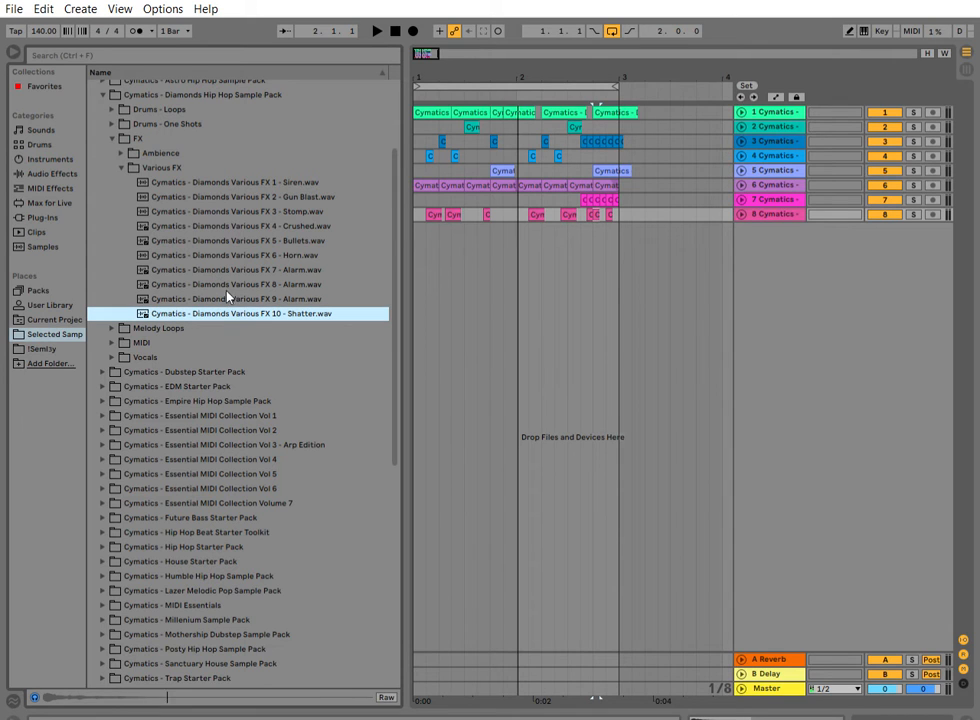
Add Various FX 10 - Shatter on a new track at bar 3 and extend the loop to four bars.
left_click_drag(215, 305, 622, 224)
left_click_drag(732, 62, 559, 45)
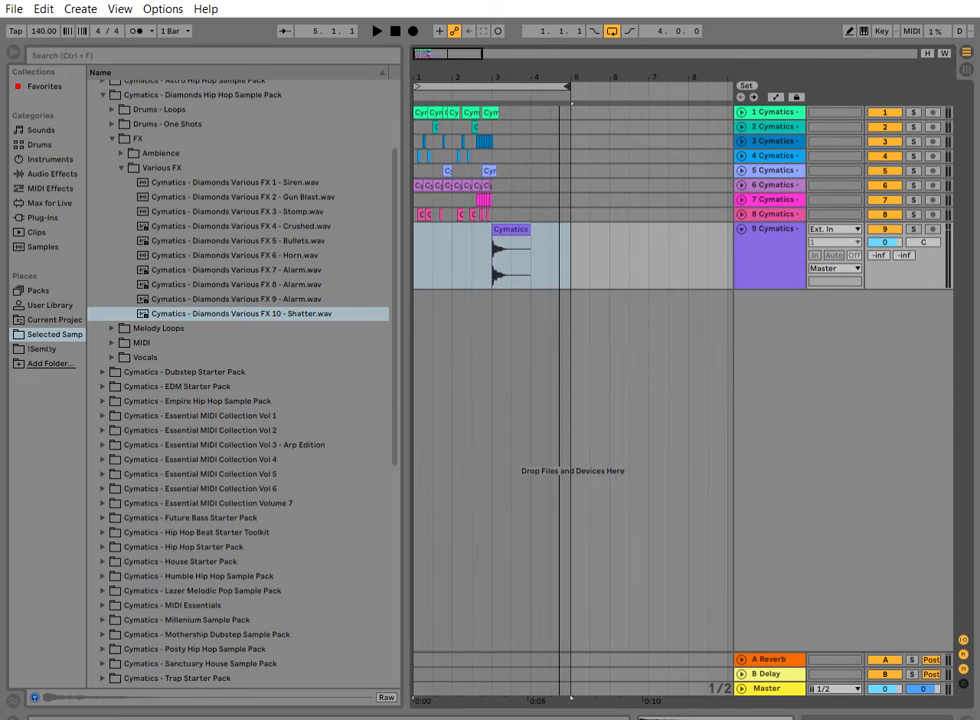
Duplicate the two-bar pattern of tracks 1 to 8 into bars 3 and 4, and delete the track 1 kick at bar 3.
left_click_drag(490, 207, 394, 100)
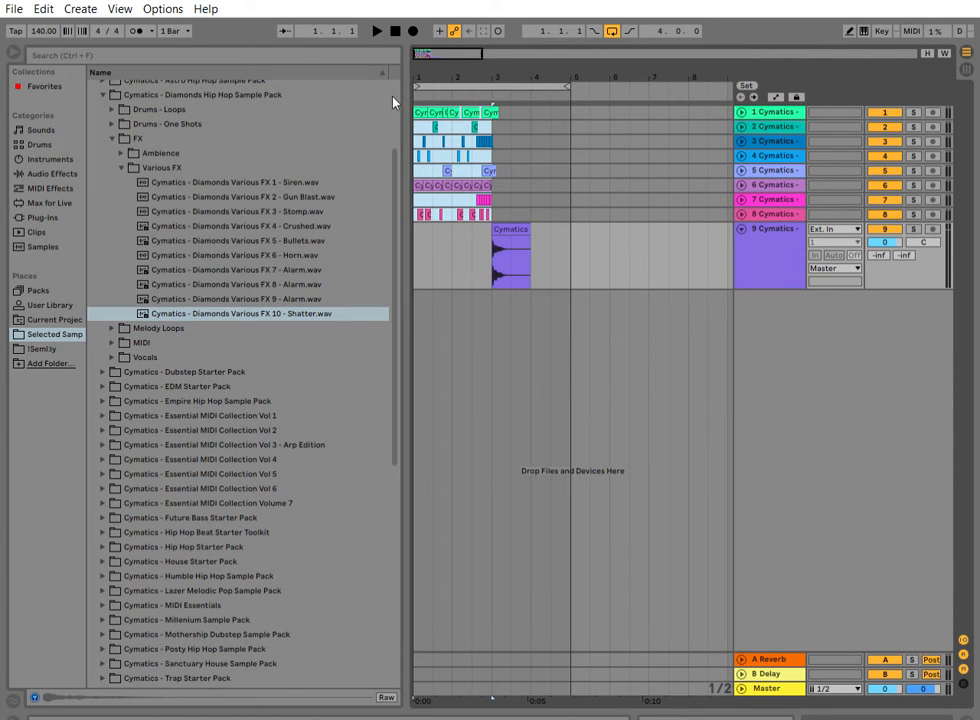
key("ctrl+d")
left_click_drag(491, 74, 498, 146)
left_click(498, 123)
left_click(509, 107)
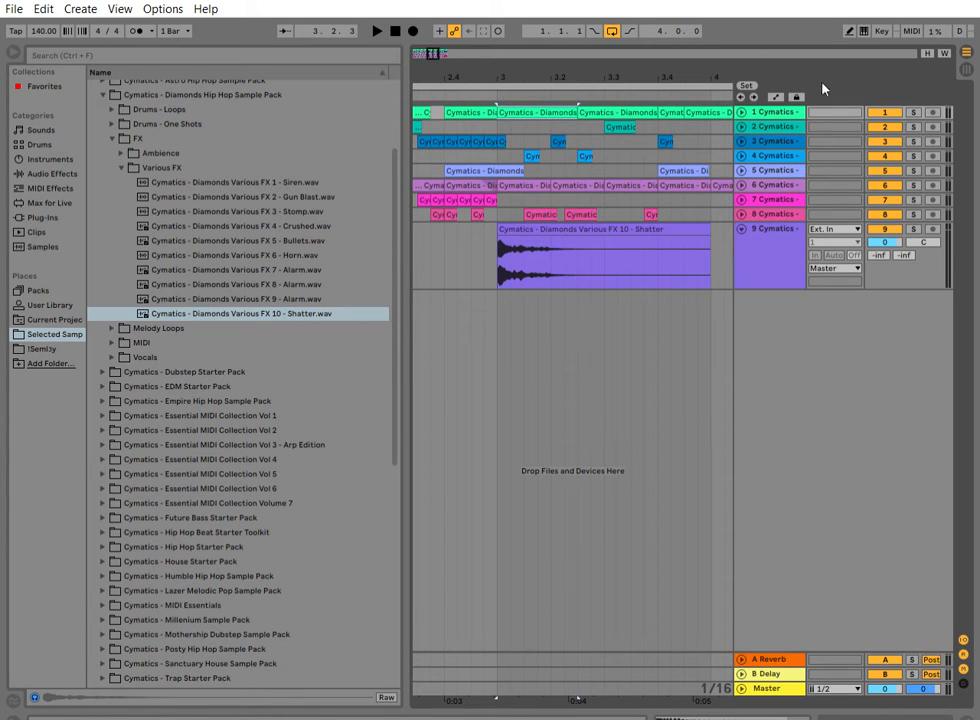
left_click(741, 112)
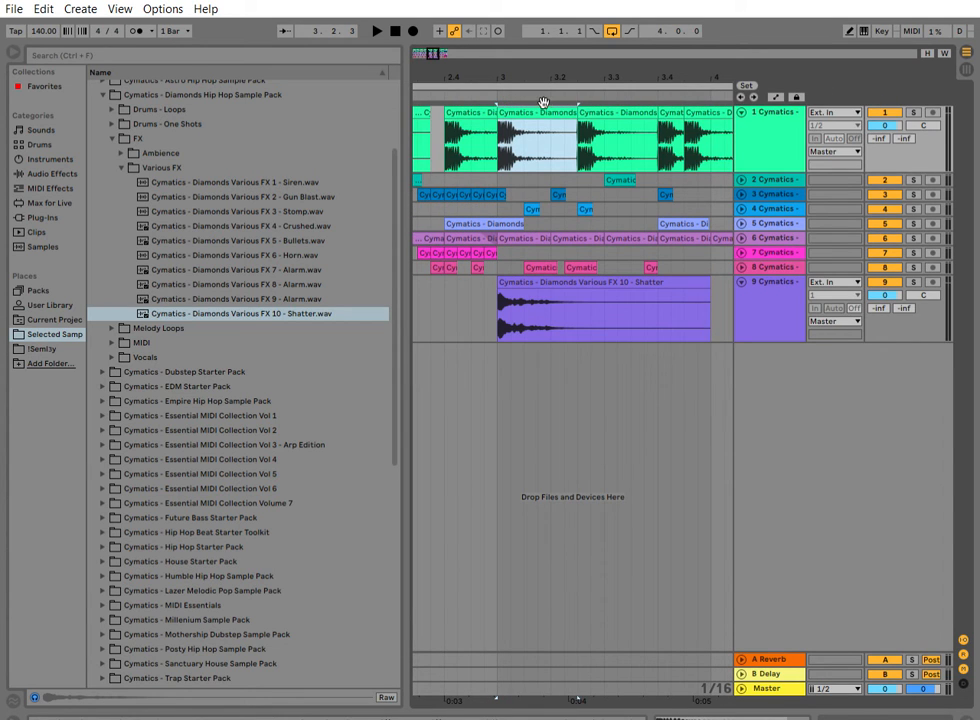
left_click_drag(528, 68, 424, 9)
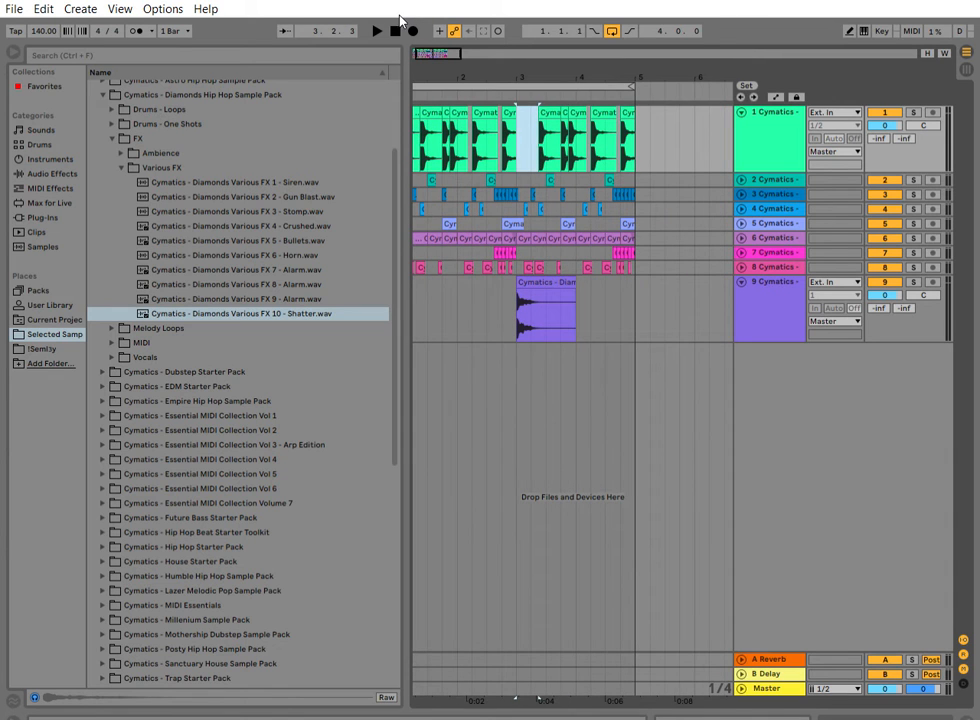
left_click_drag(439, 69, 458, 52)
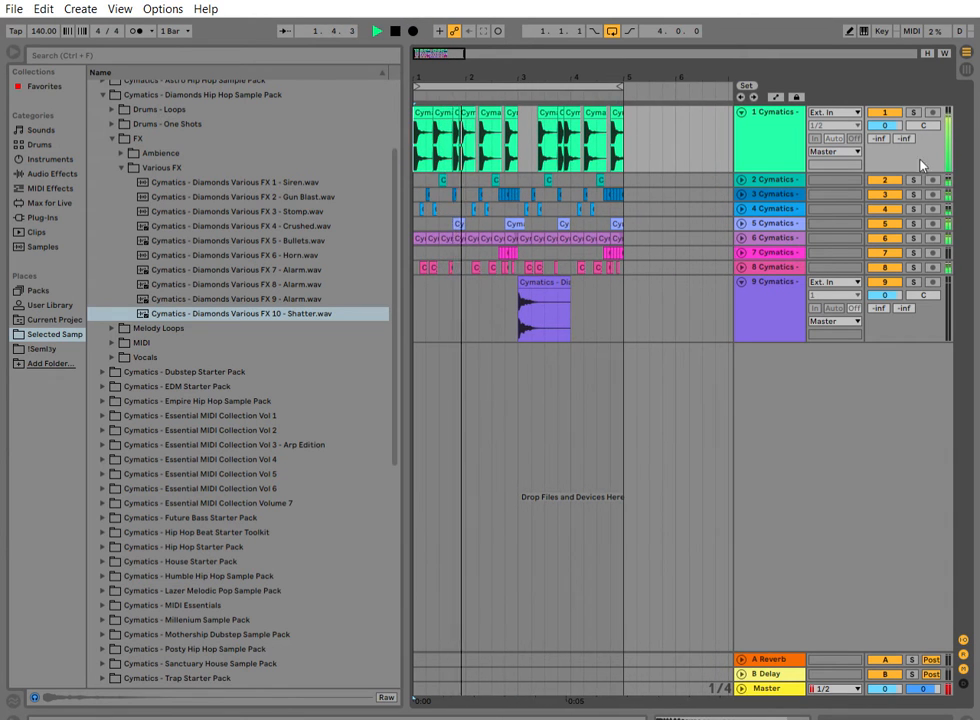
Unfold tracks 2 through 8 in the arrangement while the loop plays.
left_click(741, 179)
left_click(741, 179)
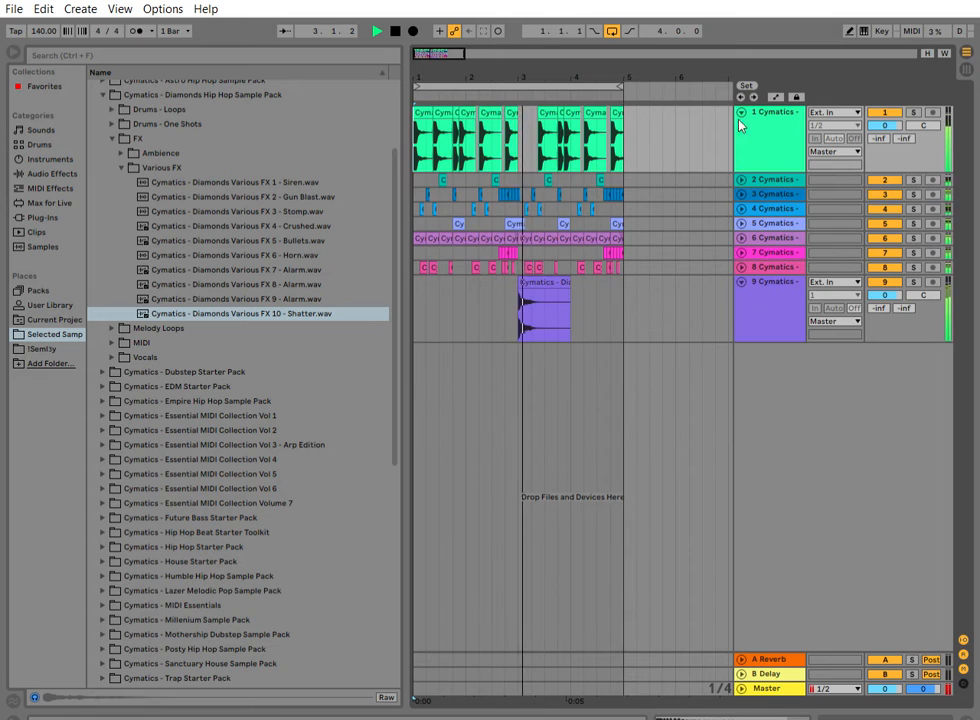
left_click(741, 180)
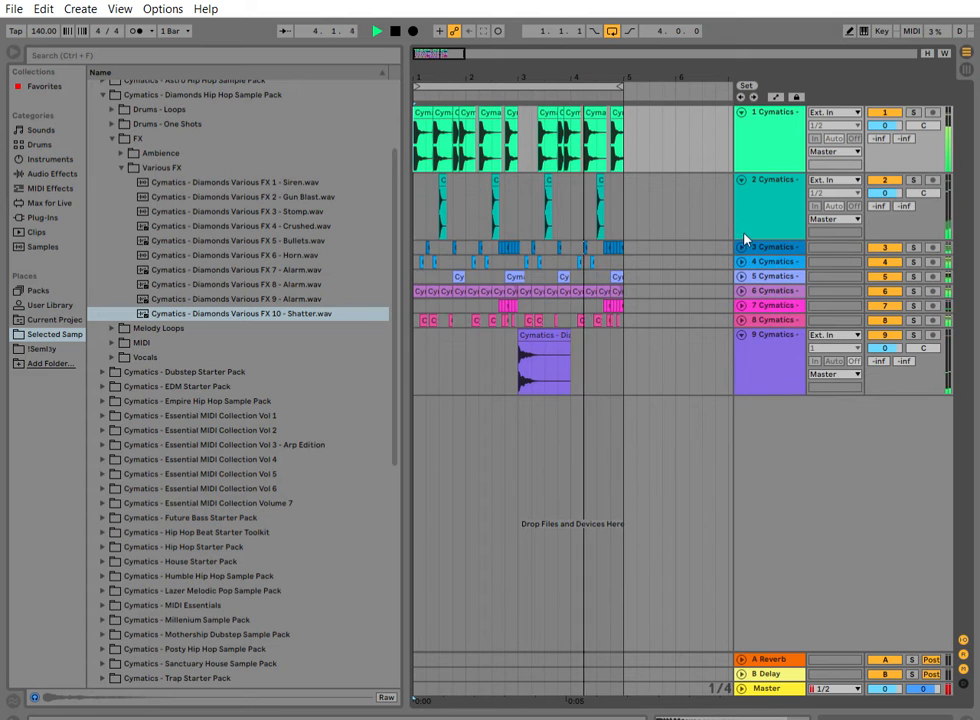
left_click(741, 246)
left_click(741, 314)
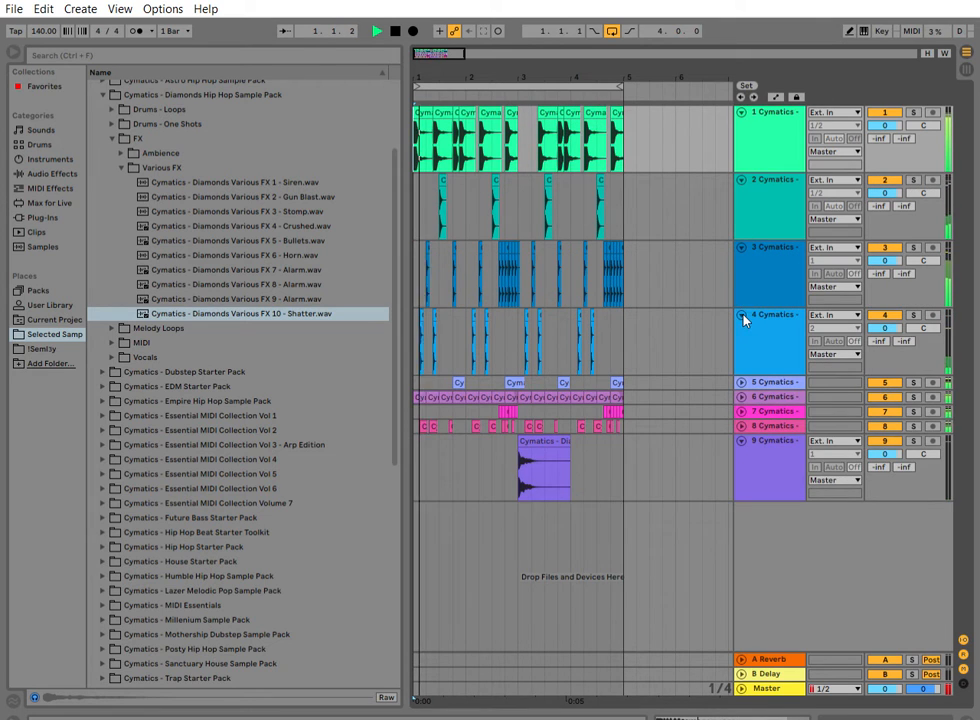
left_click(741, 382)
left_click(741, 449)
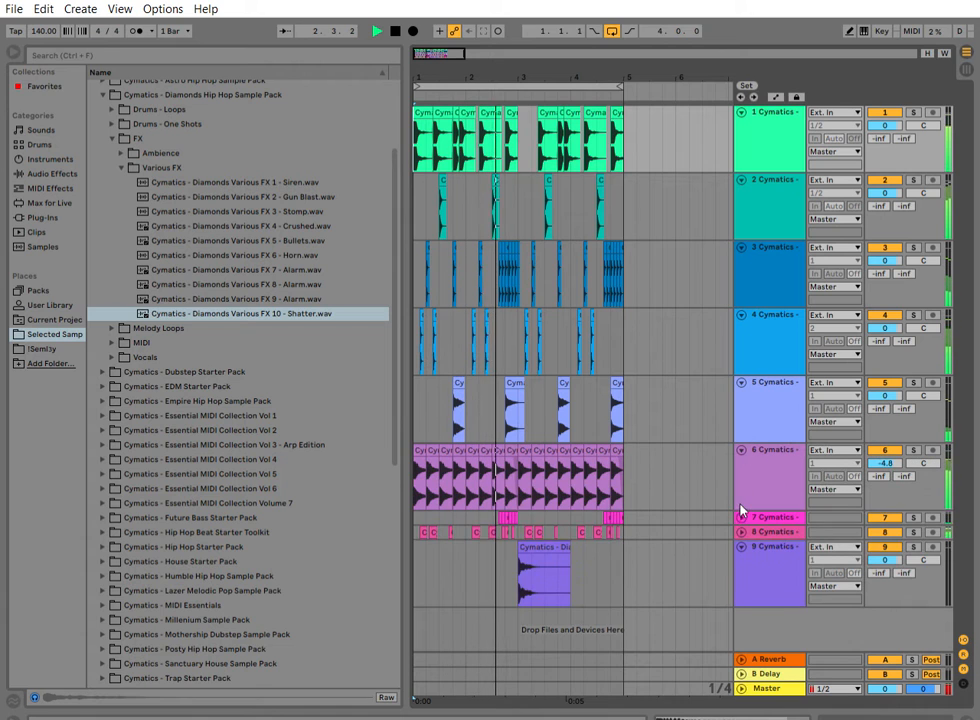
left_click(741, 517)
left_click(741, 584)
scroll(669, 549, "down", 2)
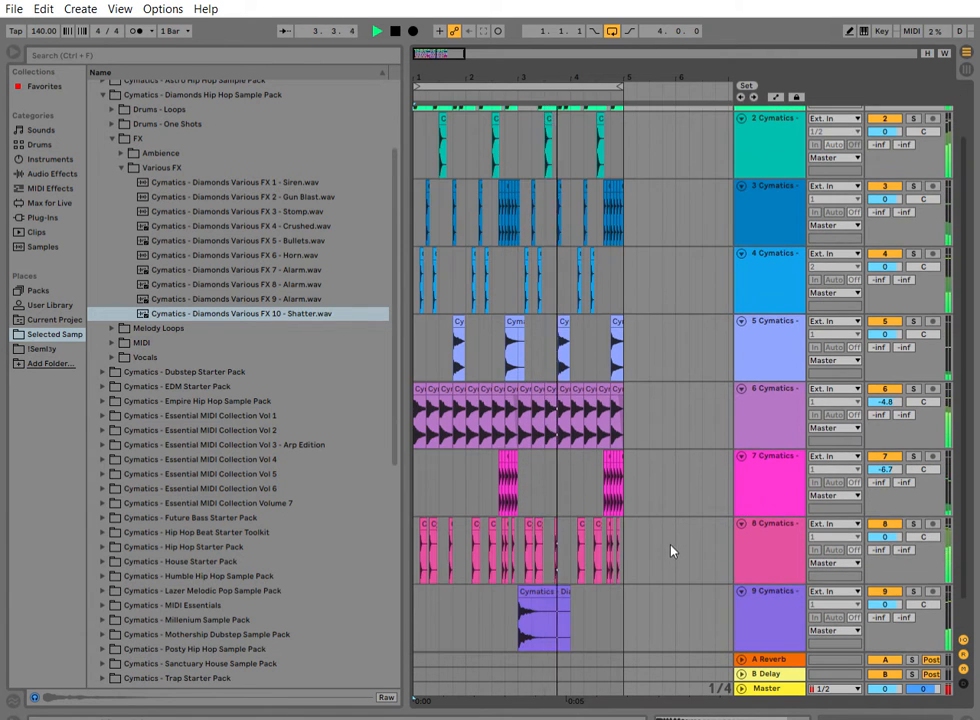
Select tracks 1 through 9 and reduce their heights together so that all of them fit in view.
scroll(690, 500, "up", 2)
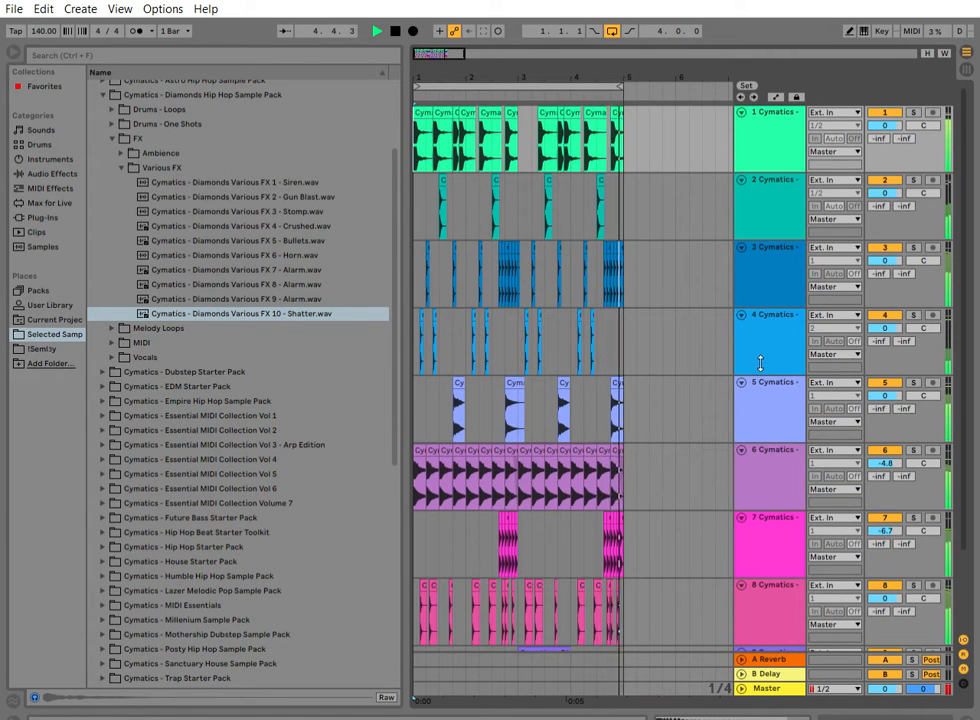
left_click(763, 114)
scroll(755, 540, "down", 2)
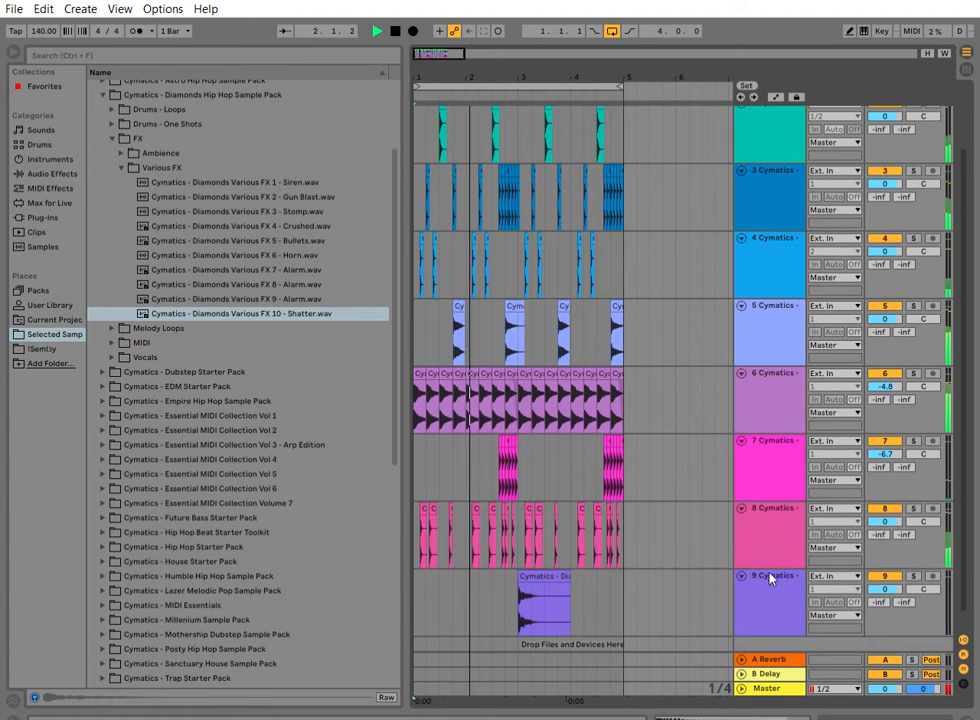
left_click(771, 570, "shift")
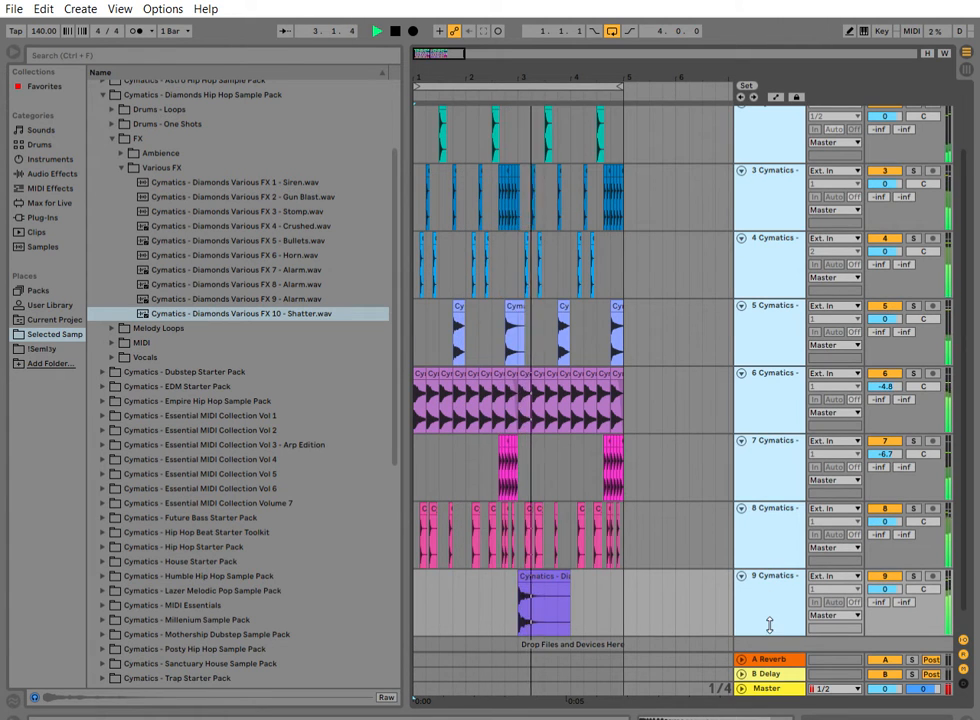
left_click_drag(770, 629, 772, 588)
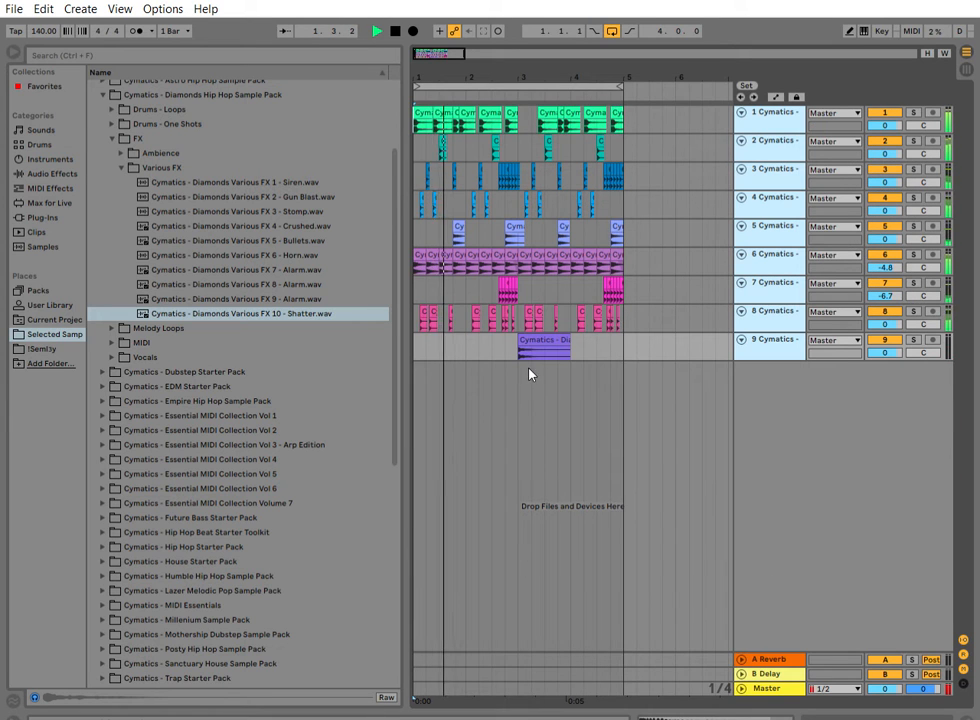
left_click_drag(772, 358, 771, 371)
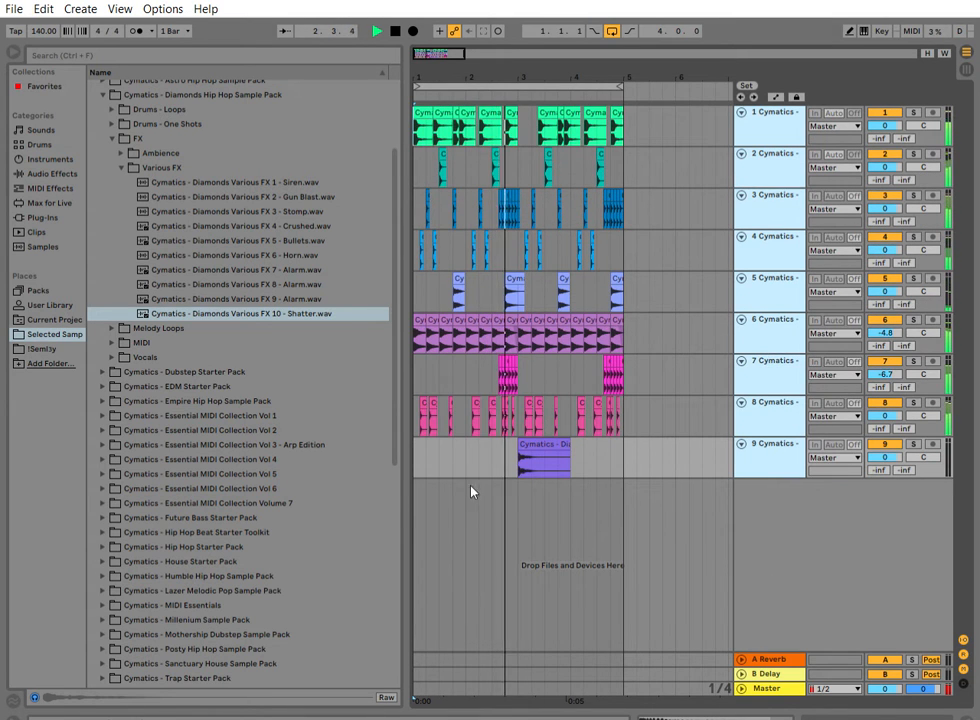
left_click(425, 474)
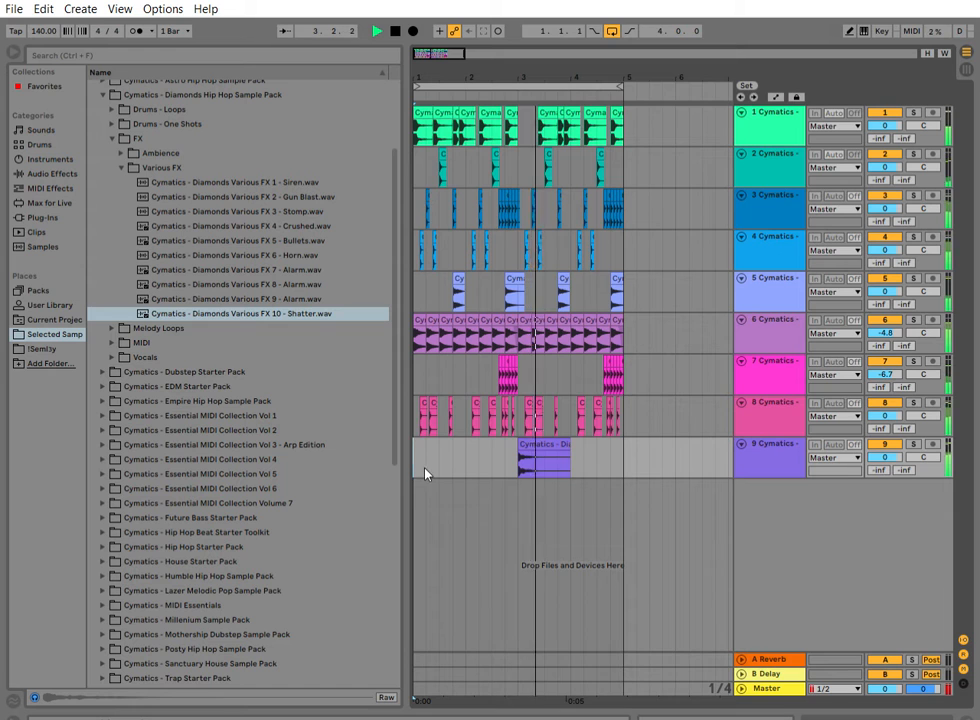
Close the FX folder, open the Diamonds Vocals folder and preview Vocal 9 - Robot Breath.
left_click(113, 138)
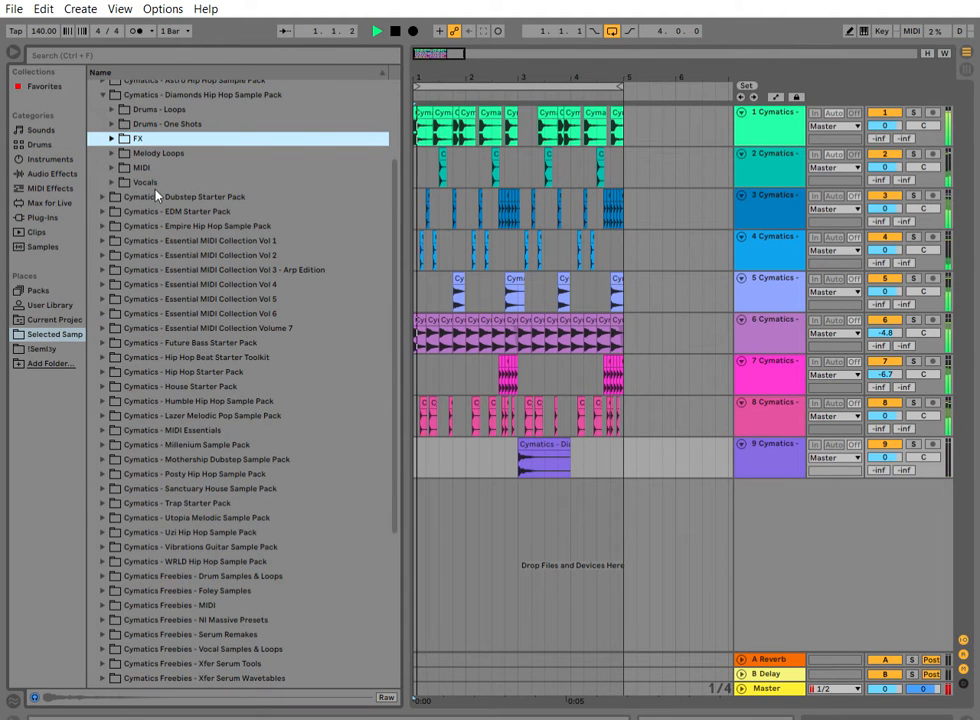
scroll(129, 262, "up", 3)
left_click(112, 259)
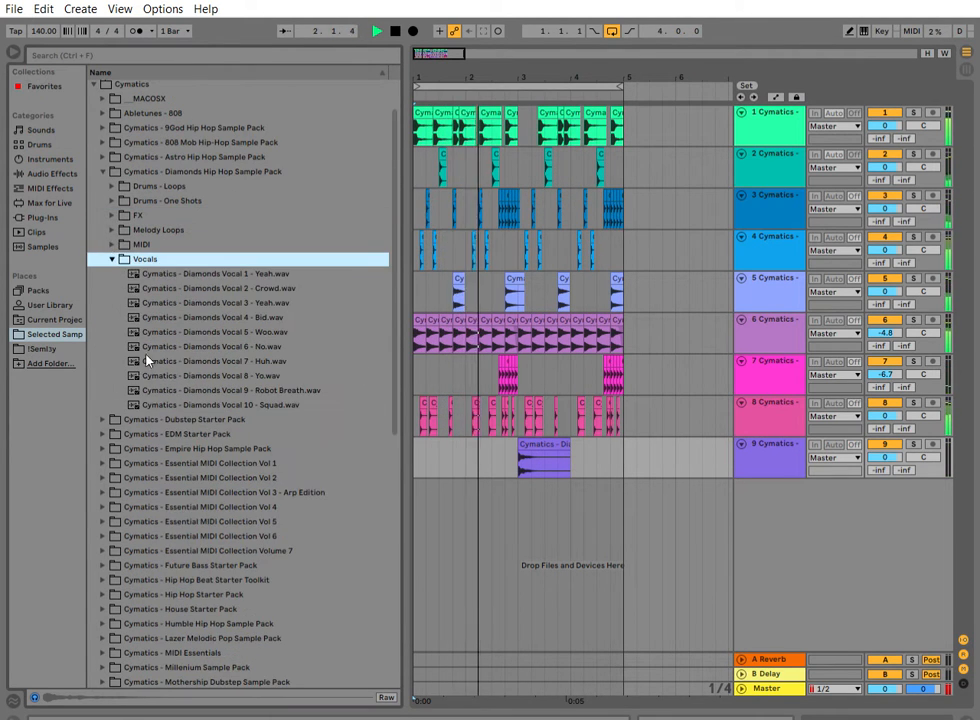
key("space")
left_click(203, 390)
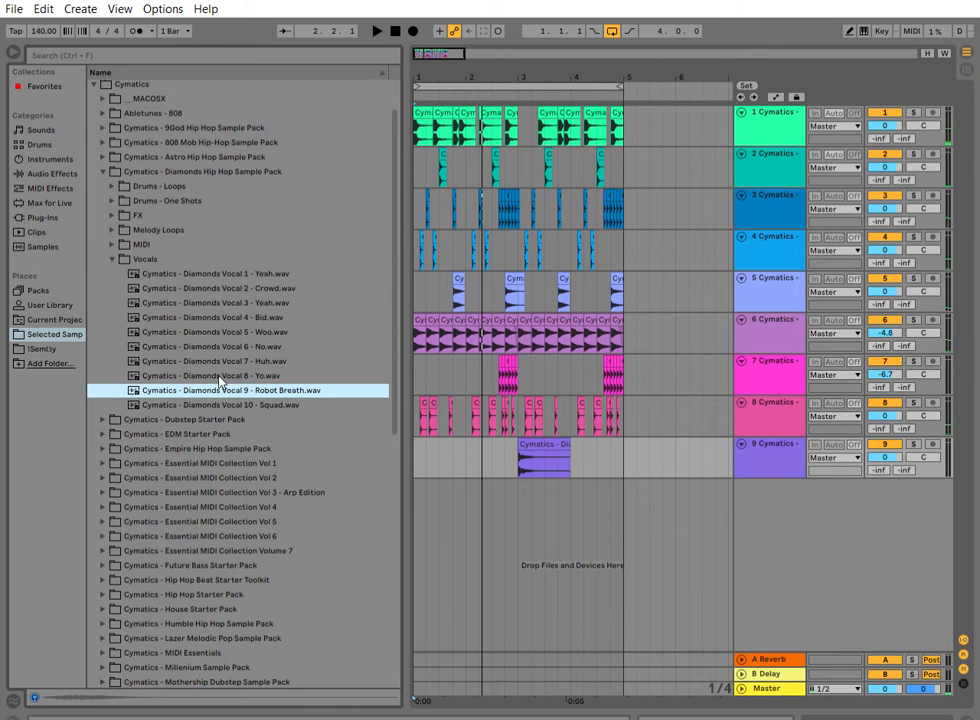
Add Vocal 9 - Robot Breath on a new track, position it at 1.1.3 and play it with the beat.
left_click_drag(222, 386, 420, 488)
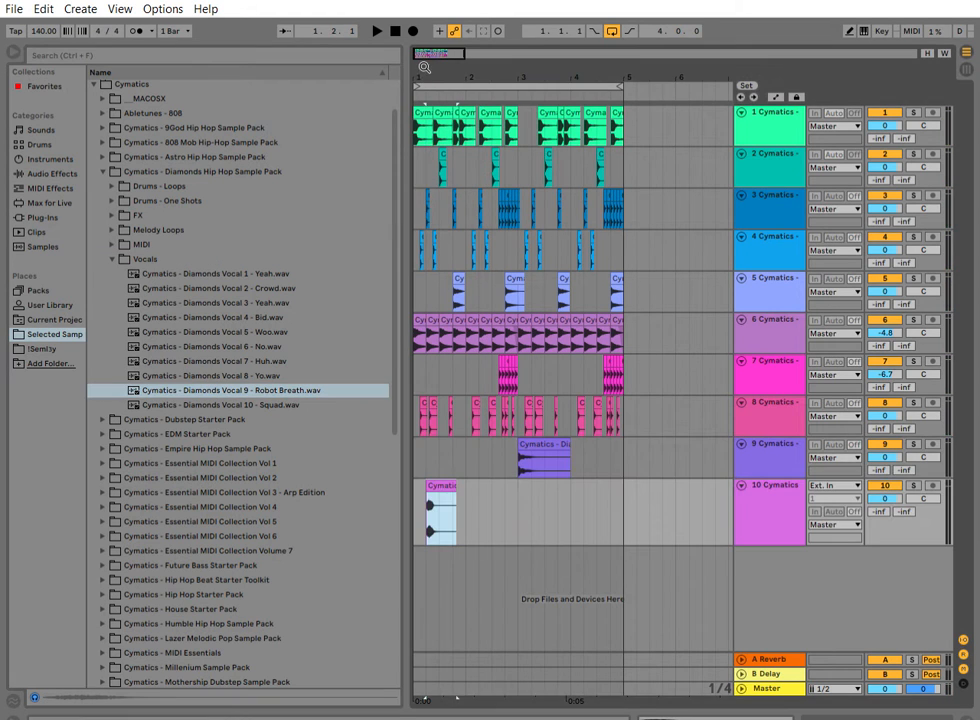
left_click_drag(427, 69, 430, 271)
left_click_drag(485, 471, 484, 470)
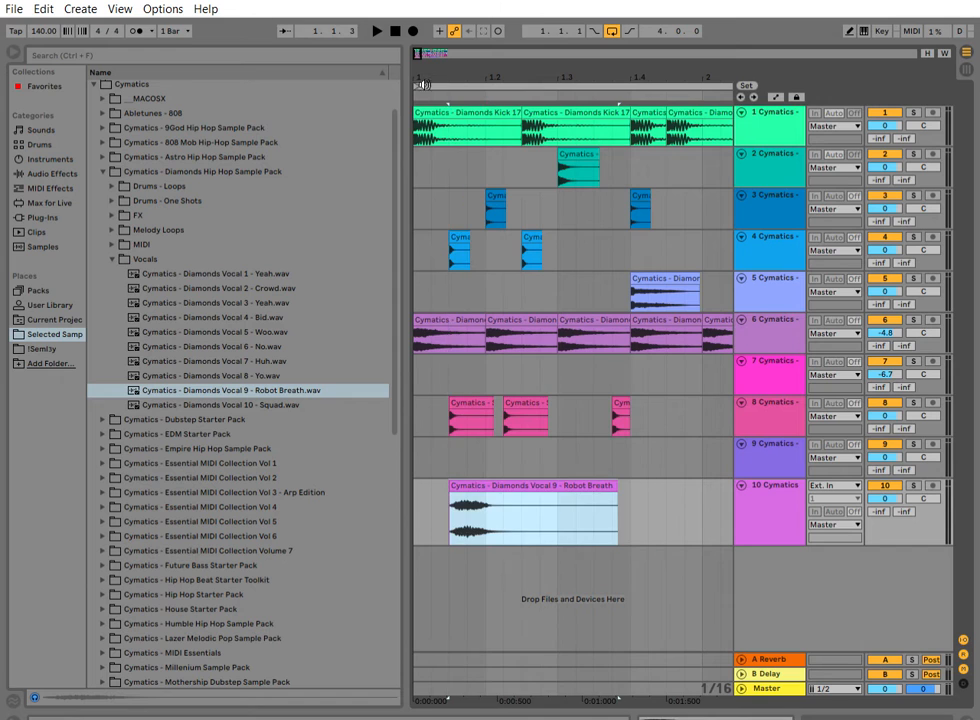
key("space")
double_click(395, 30)
key("space")
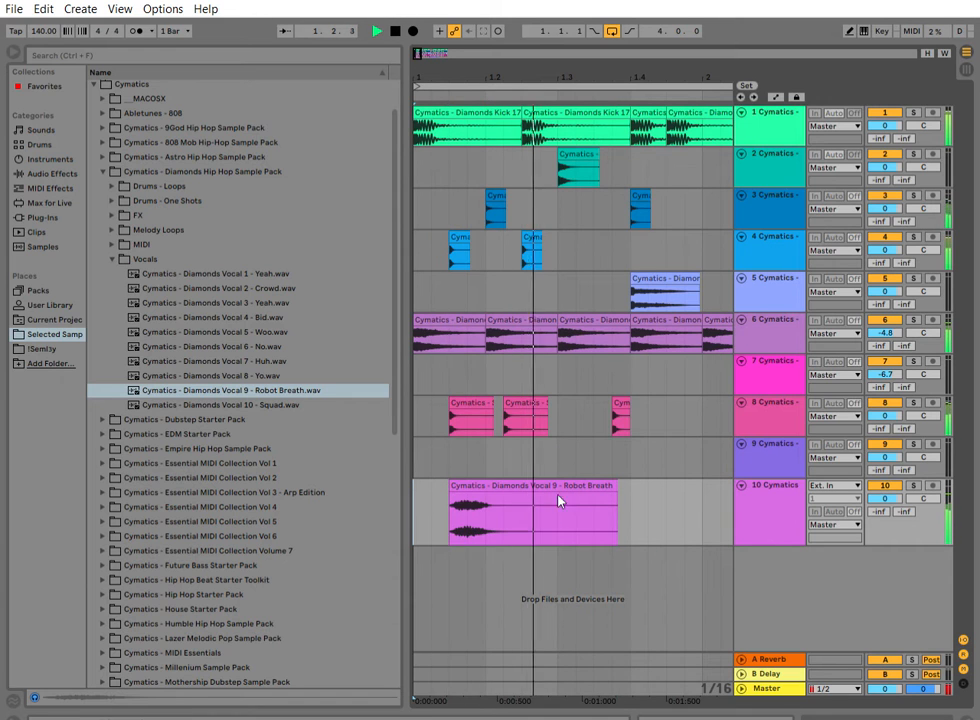
key("space")
Duplicate the Robot Breath clip every two beats through bar 4 and clear the part extending past bar 5.
left_click_drag(486, 63, 486, 15)
left_click(460, 481)
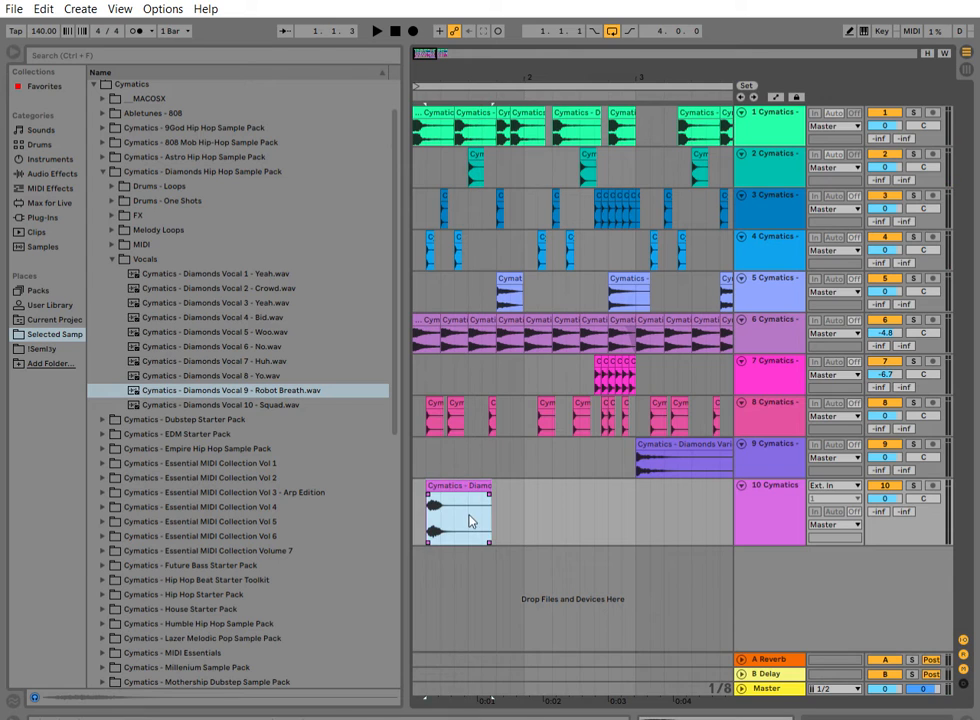
key("ctrl+d")
key("ctrl+d")
key("ctrl+d")
key("ctrl+d")
key("ctrl+d")
key("ctrl+d")
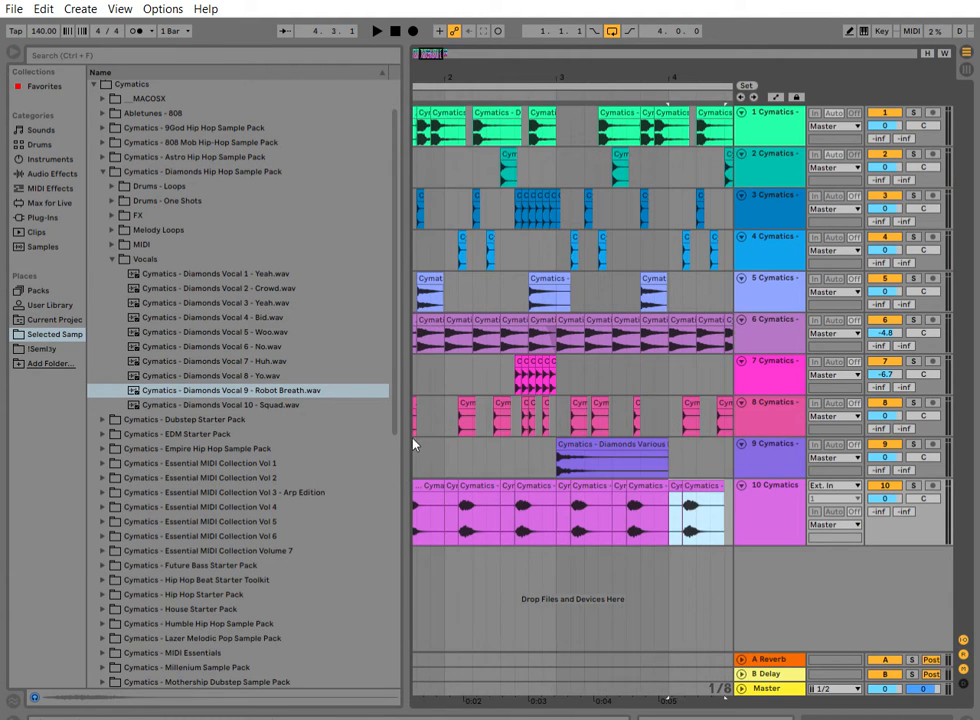
key("ctrl+d")
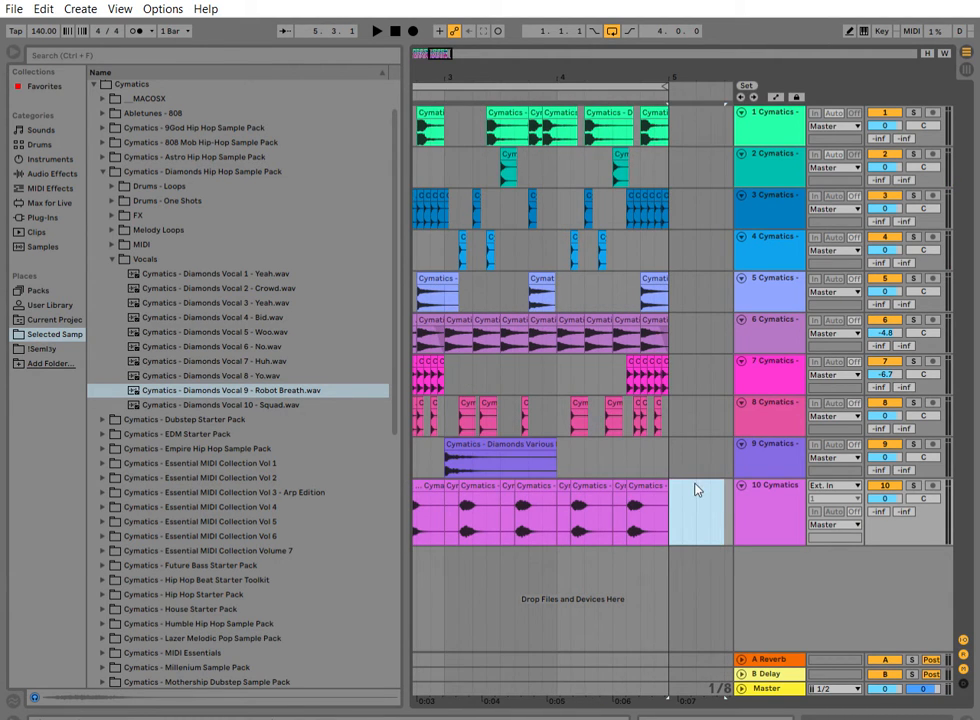
Play the four-bar loop from the start with the repeated vocal.
key("space")
key("space")
left_click_drag(506, 78, 425, 121)
left_click(396, 30)
key("space")
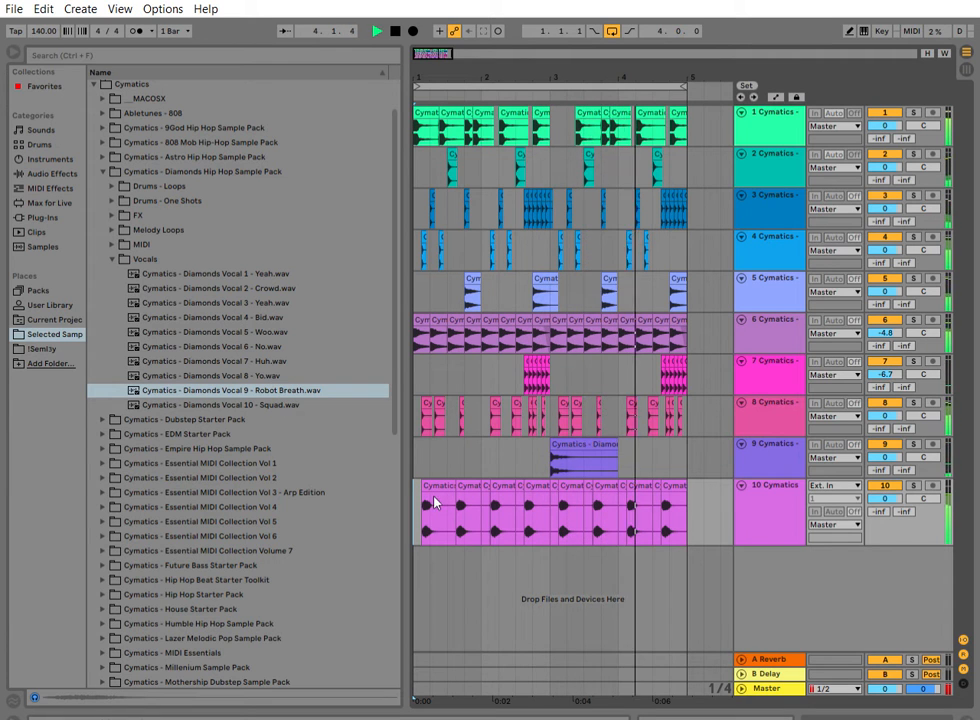
Open the last Robot Breath clip on track 10 for editing and play it.
double_click(673, 484)
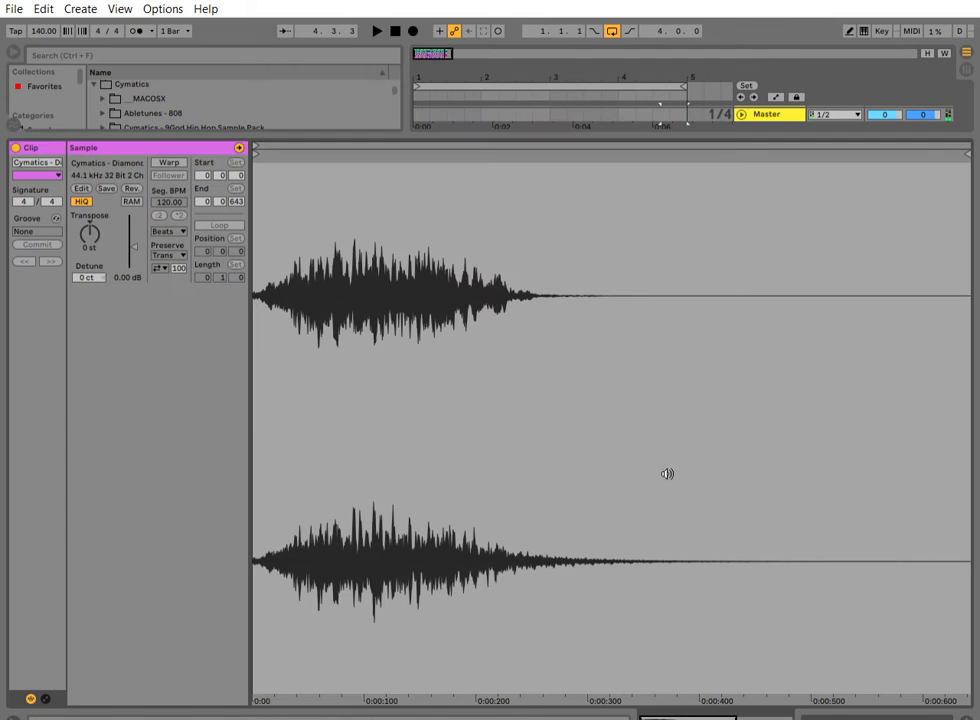
key("space")
key("space")
key("space")
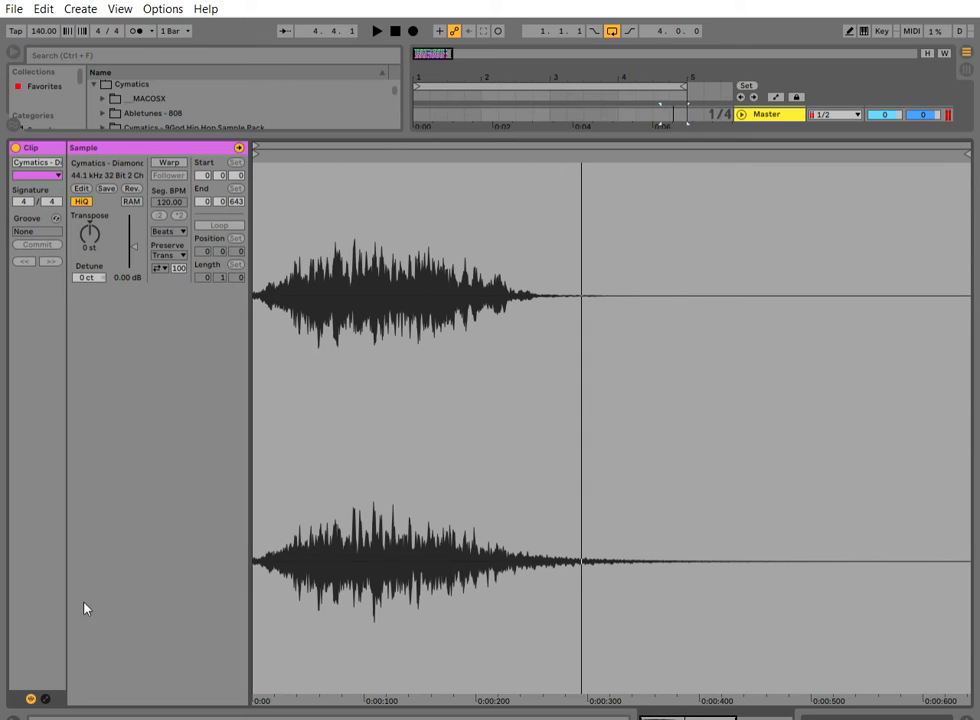
Show the clip's envelopes, turn on Warp and choose the Clip Transposition envelope.
left_click(45, 698)
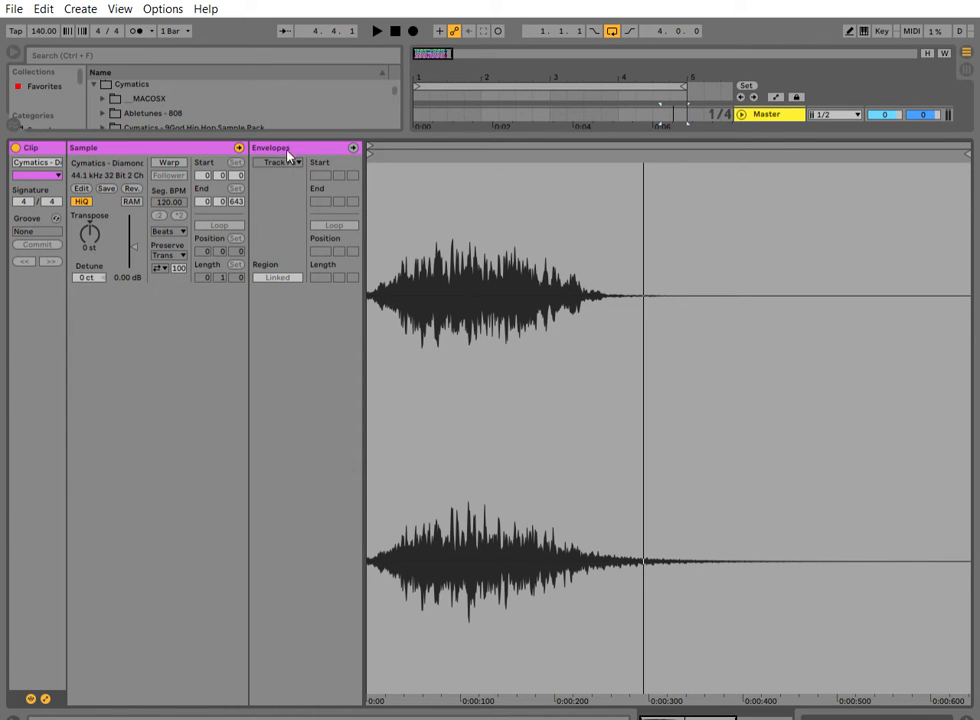
scroll(287, 168, "up", 1)
left_click(169, 162)
left_click(284, 150)
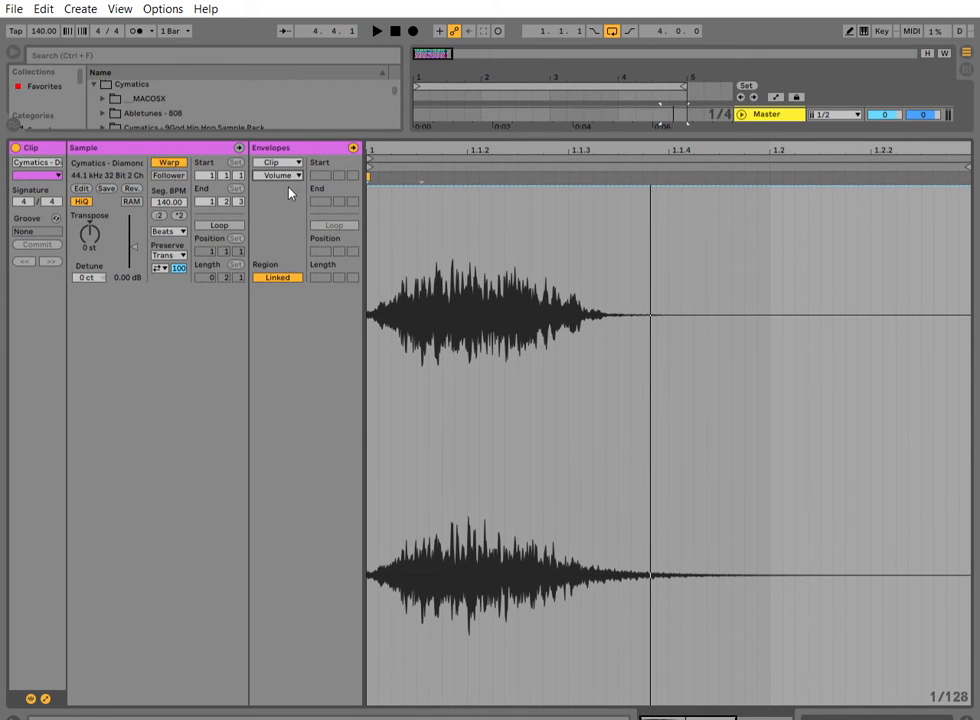
left_click(289, 182)
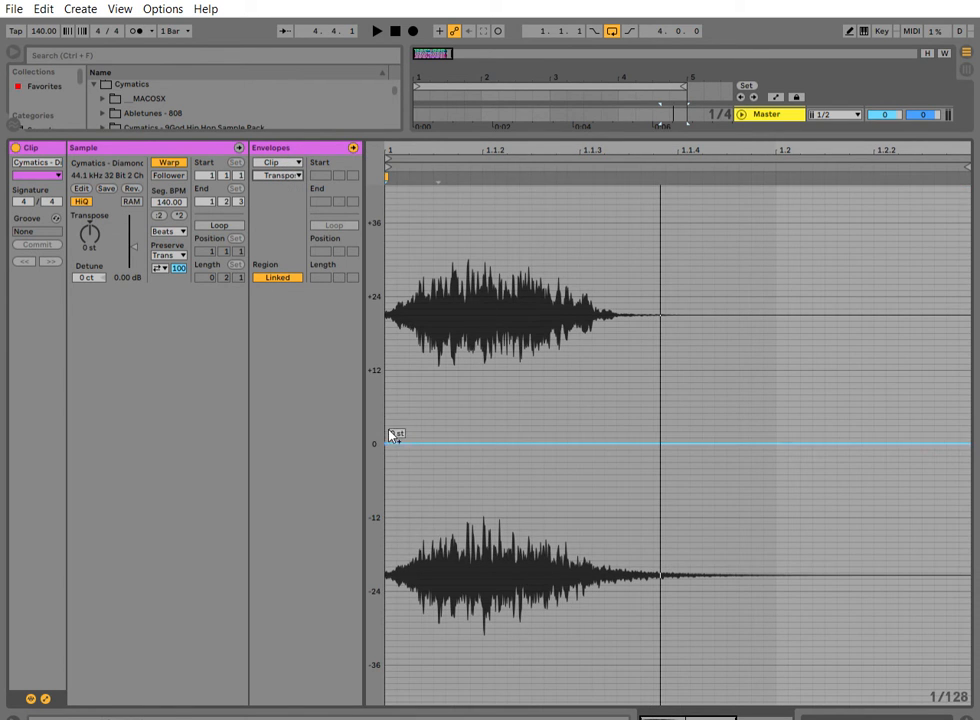
Lower the clip's transposition envelope to about -7 semitones and audition the pitched vocal repeatedly.
left_click_drag(395, 443, 507, 486)
key("space")
key("space")
key("space")
key("space")
key("space")
key("space")
key("space")
key("space")
key("space")
key("space")
key("space")
key("space")
key("space")
key("space")
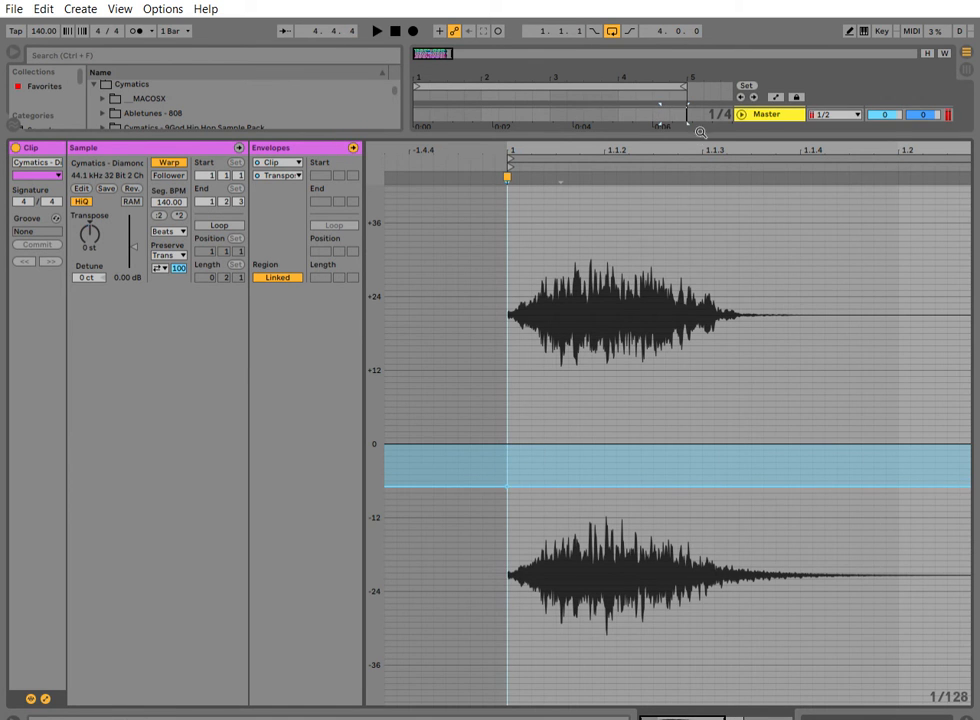
Play the loop in the arrangement from bar 3, then set the last vocal clip's transposition envelope to -12 semitones.
key("ctrl+alt+l")
left_click(559, 84)
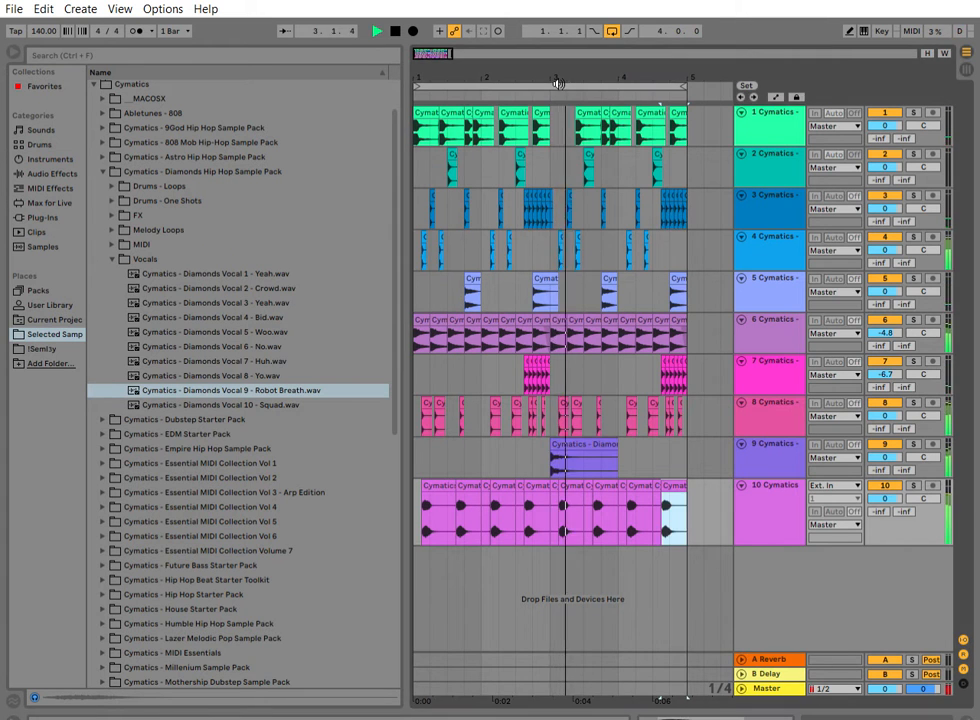
left_click(607, 441)
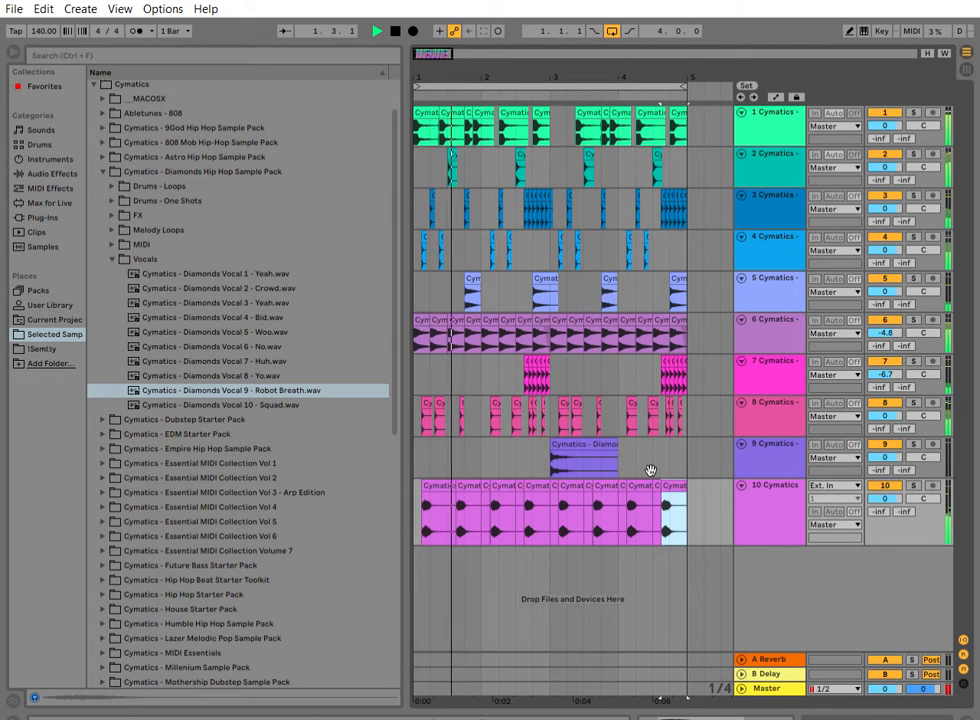
key("ctrl+alt+l")
left_click_drag(507, 482, 510, 517)
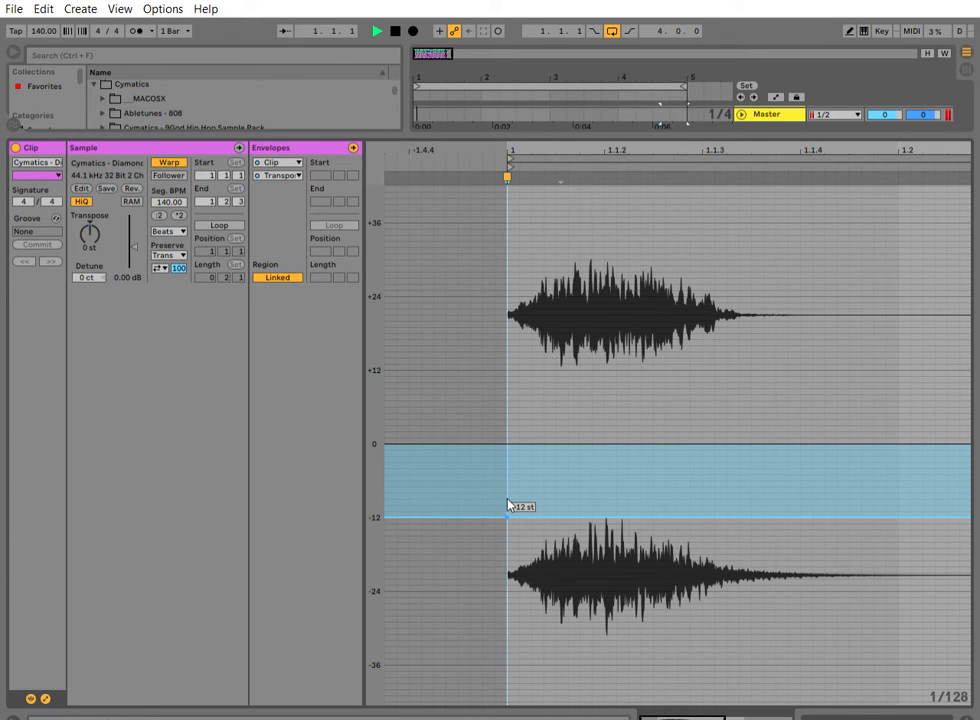
Shorten the track 10 vocal clip at 2.3.3 to end at 2.4 and duplicate it twice up to bar 3.
key("ctrl+alt+l")
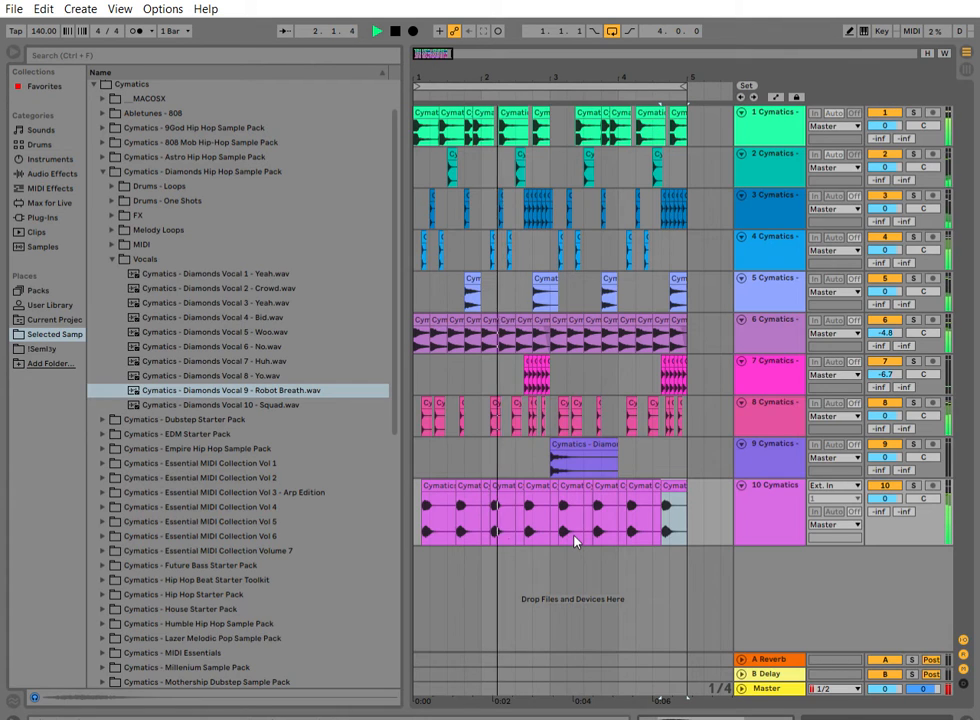
left_click(527, 510)
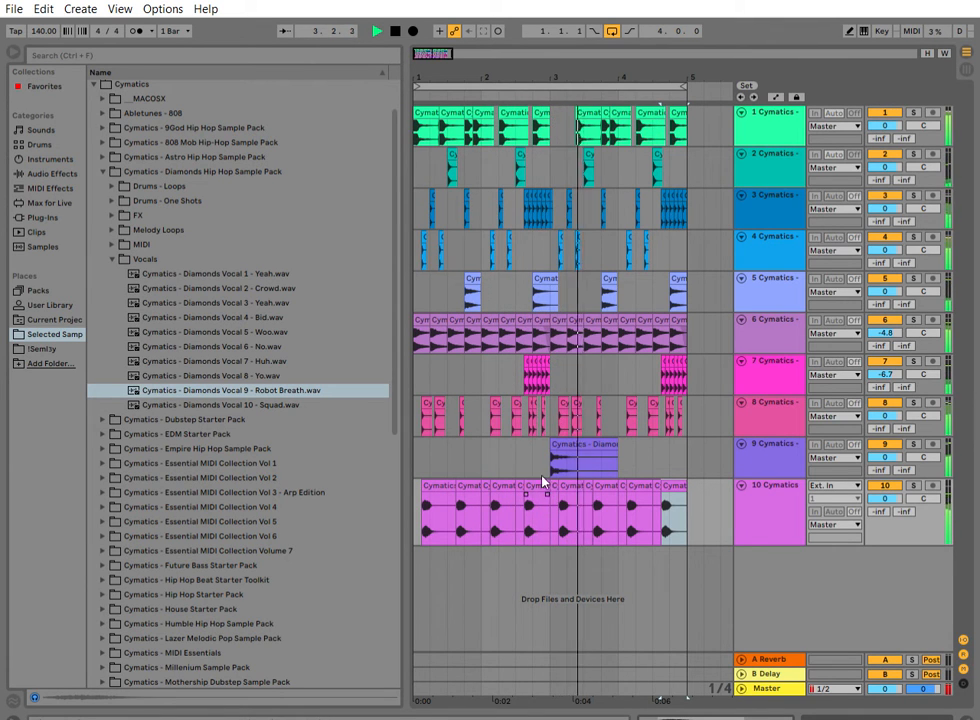
left_click_drag(538, 69, 536, 190)
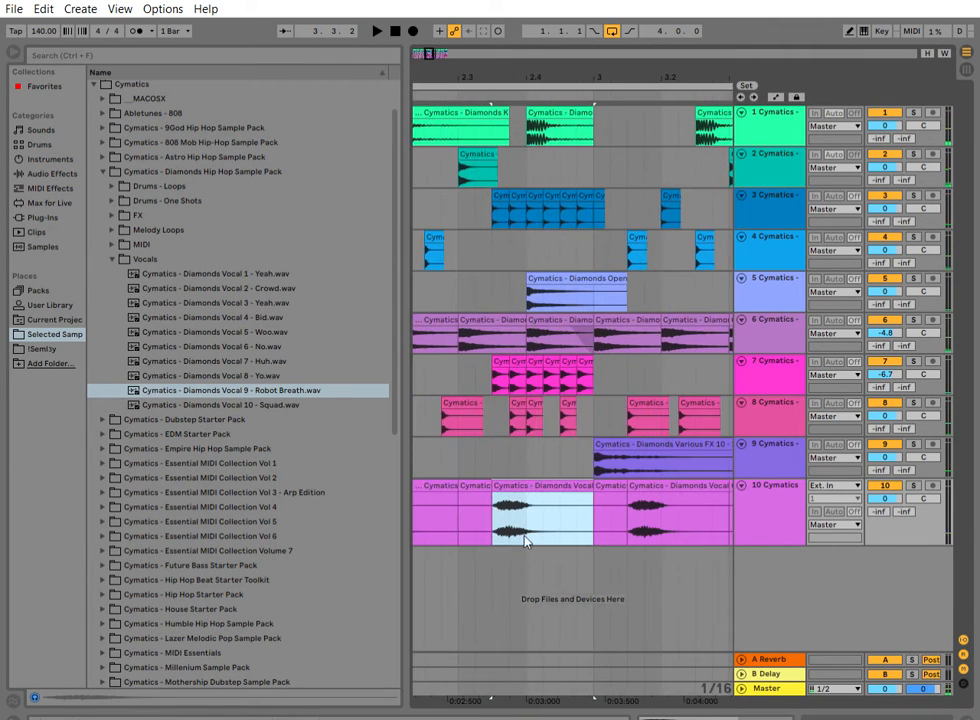
left_click_drag(530, 510, 495, 482)
key("ctrl+d")
key("ctrl+d")
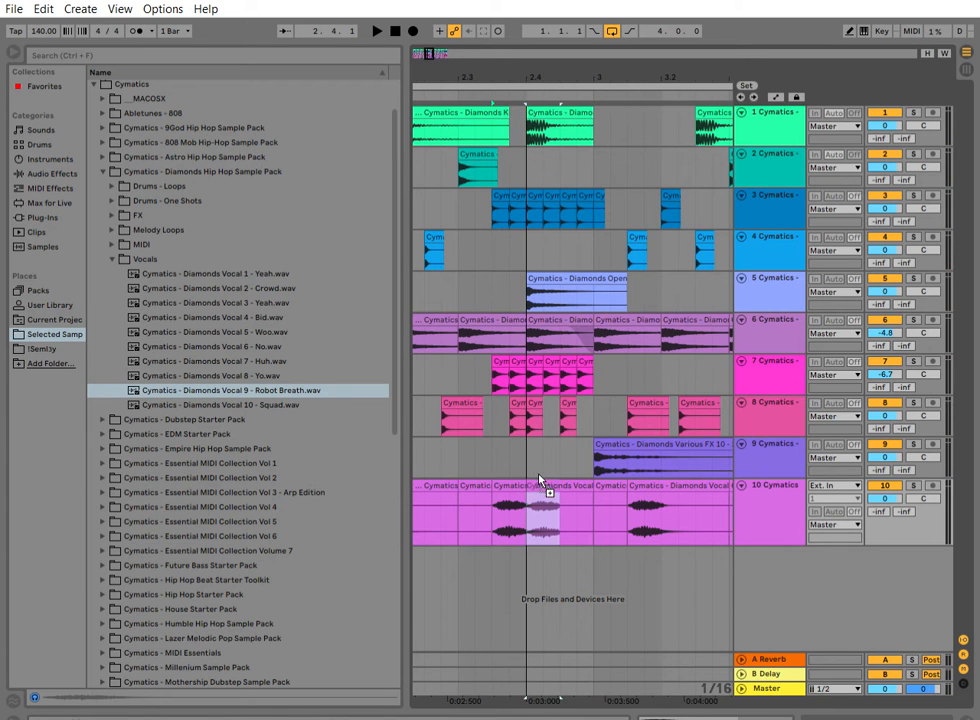
Turn on Warp for the second vocal copy at 2.4 and raise its transposition envelope to +12 semitones.
double_click(543, 484)
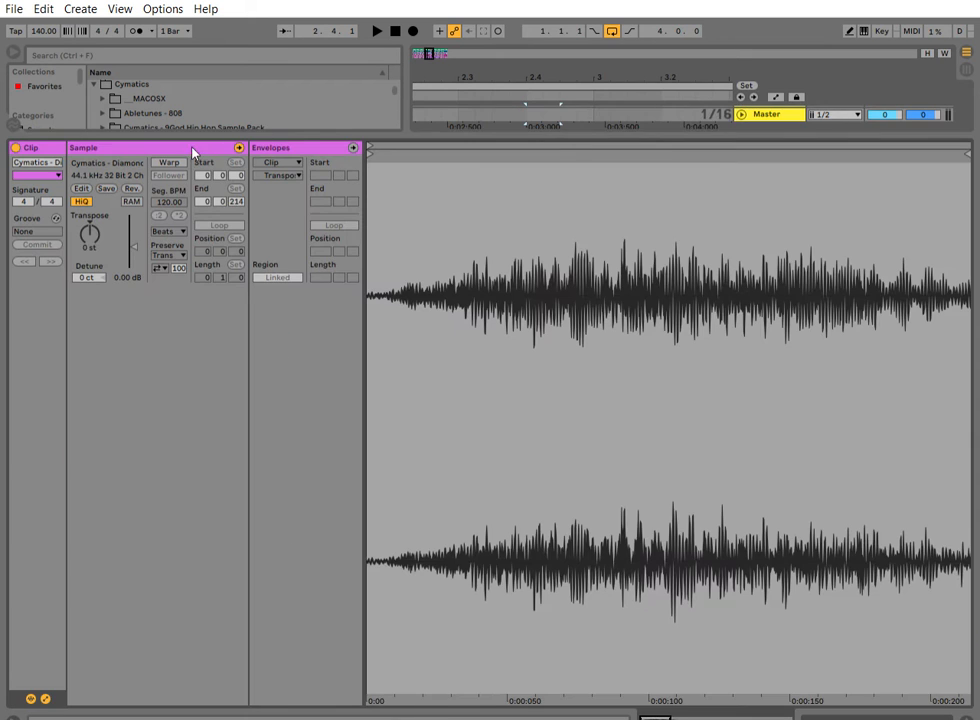
left_click(169, 162)
key("space")
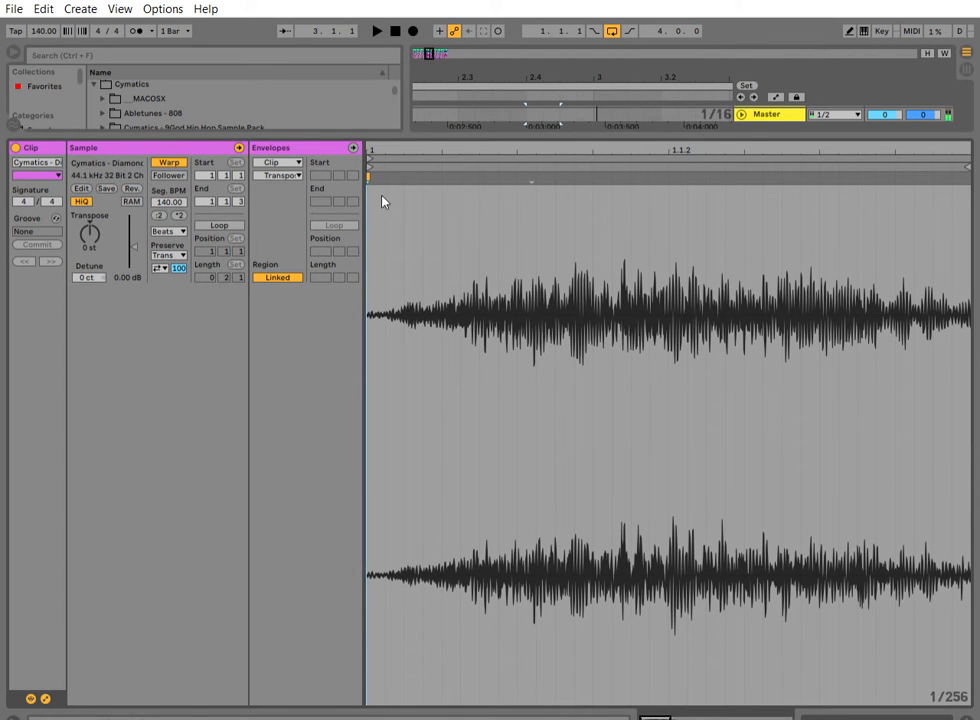
left_click(353, 147)
key("space")
left_click_drag(389, 432, 389, 359)
Raise the third vocal copy's transposition envelope above that of the second copy and play the result.
key("space")
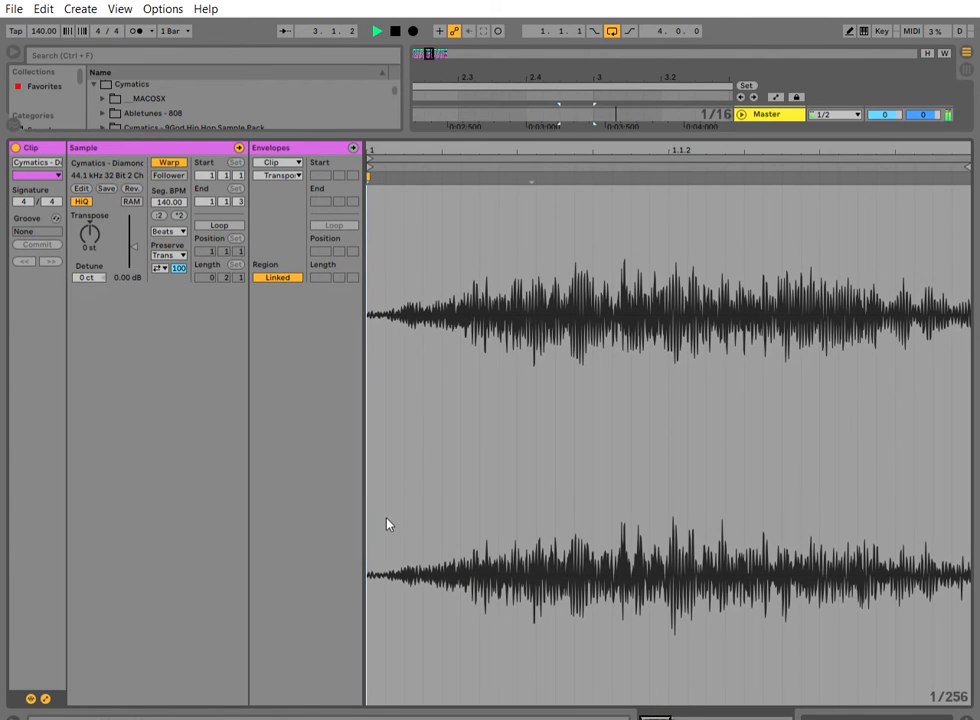
left_click(353, 147)
left_click_drag(388, 435, 389, 296)
key("space")
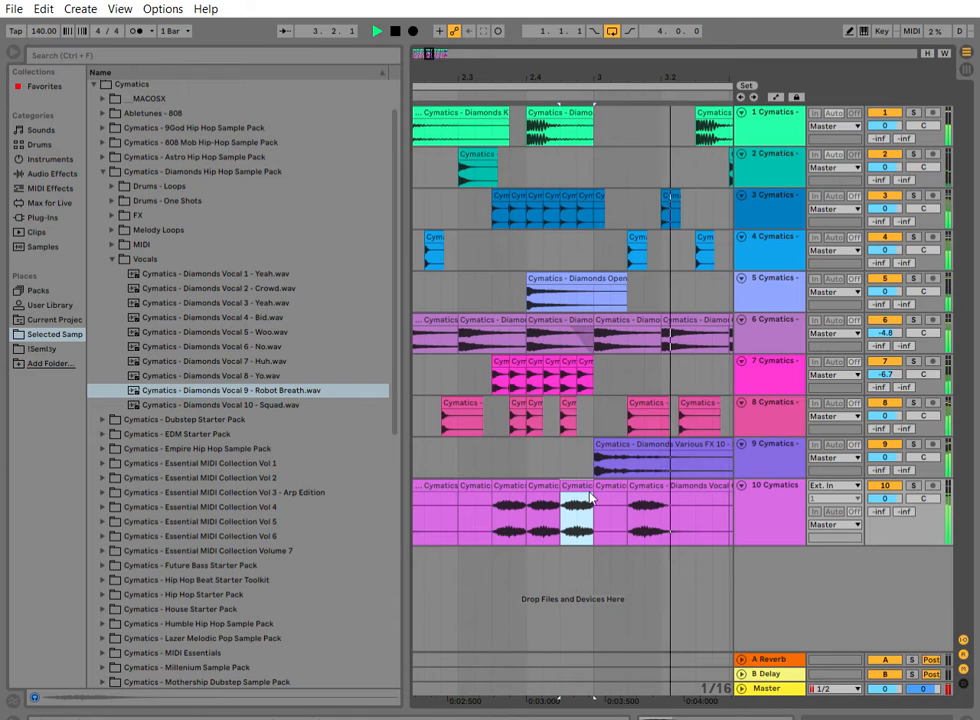
Try chopping the second vocal copy at 2.4 into short 1/32 stutters, audition it and undo the chops.
left_click(458, 88)
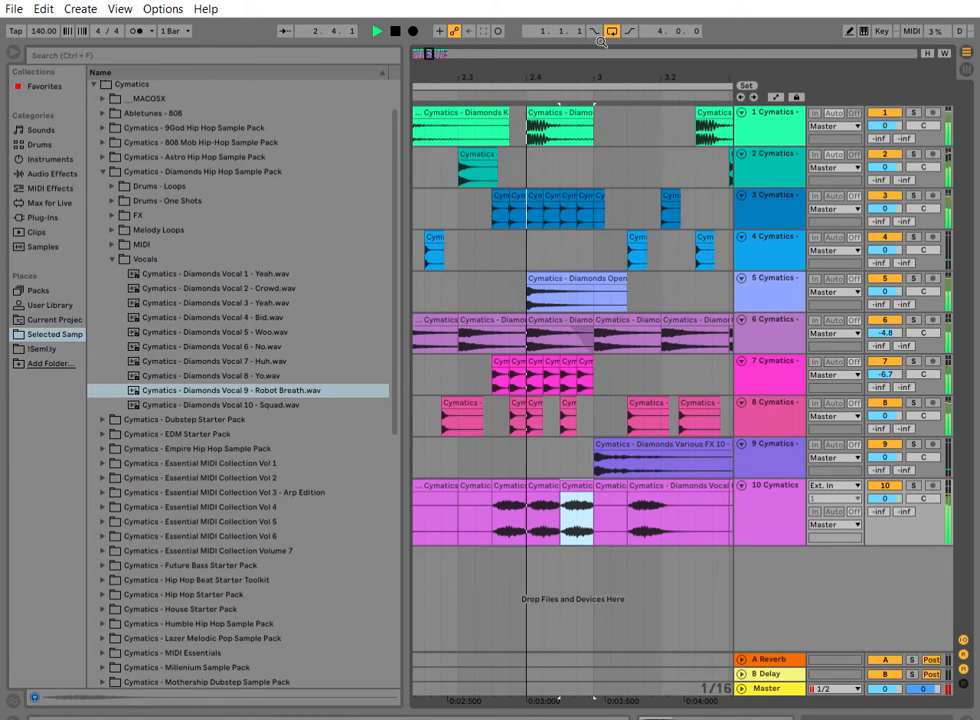
left_click_drag(544, 78, 555, 478)
key("space")
left_click(486, 84)
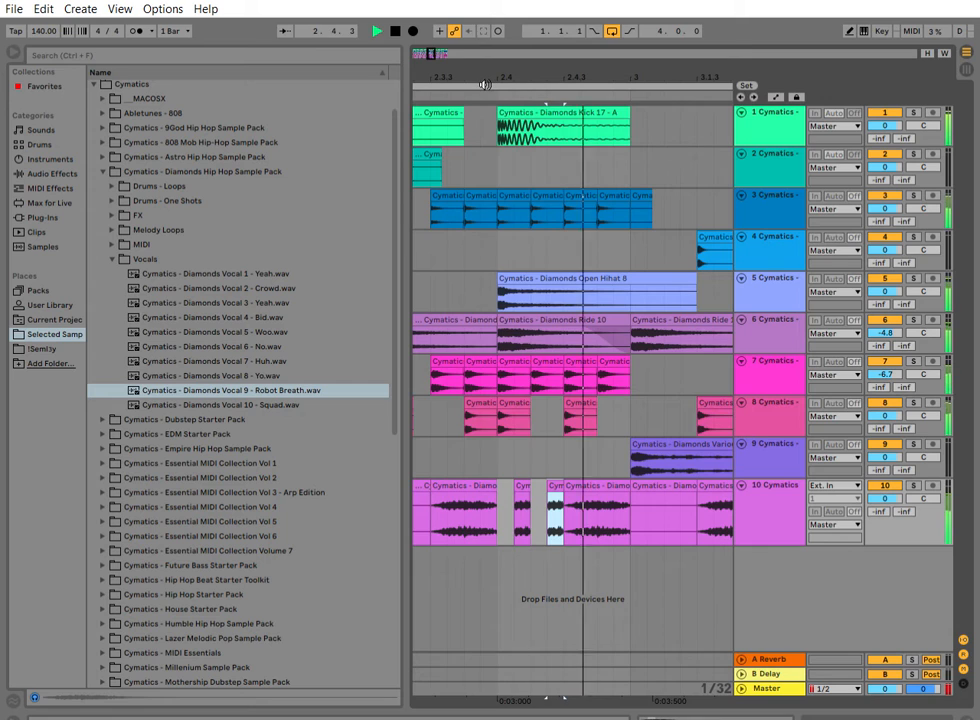
key("ctrl+z")
key("ctrl+z")
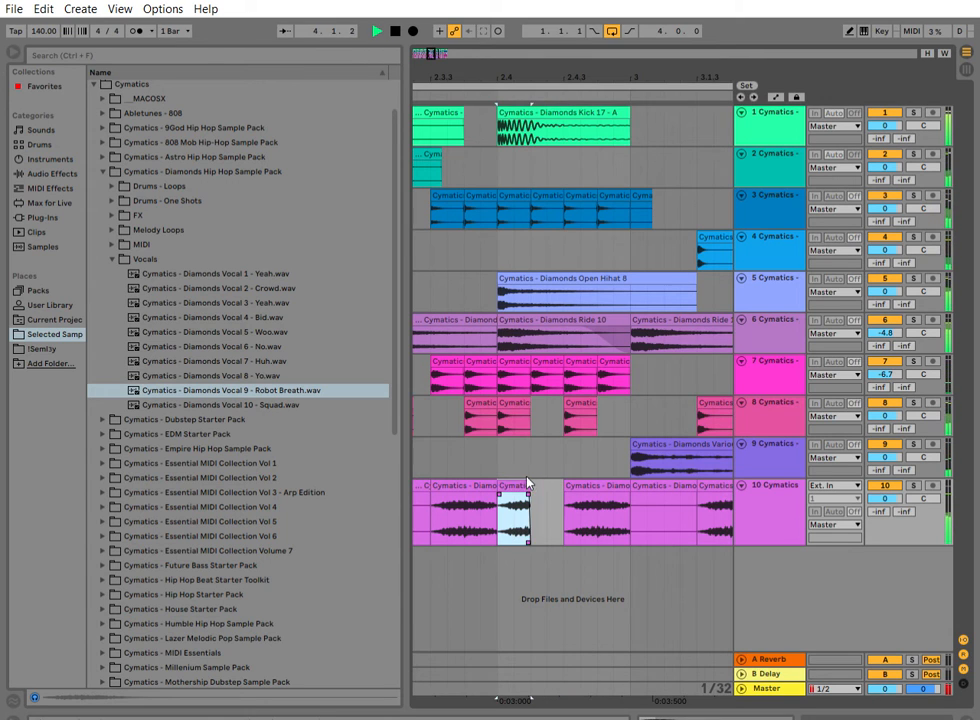
Arrange 1/16-long vocal copies at 2.4.2 and 2.4.4 on track 10 and play the passage.
left_click_drag(528, 484, 545, 477)
key("ctrl+d")
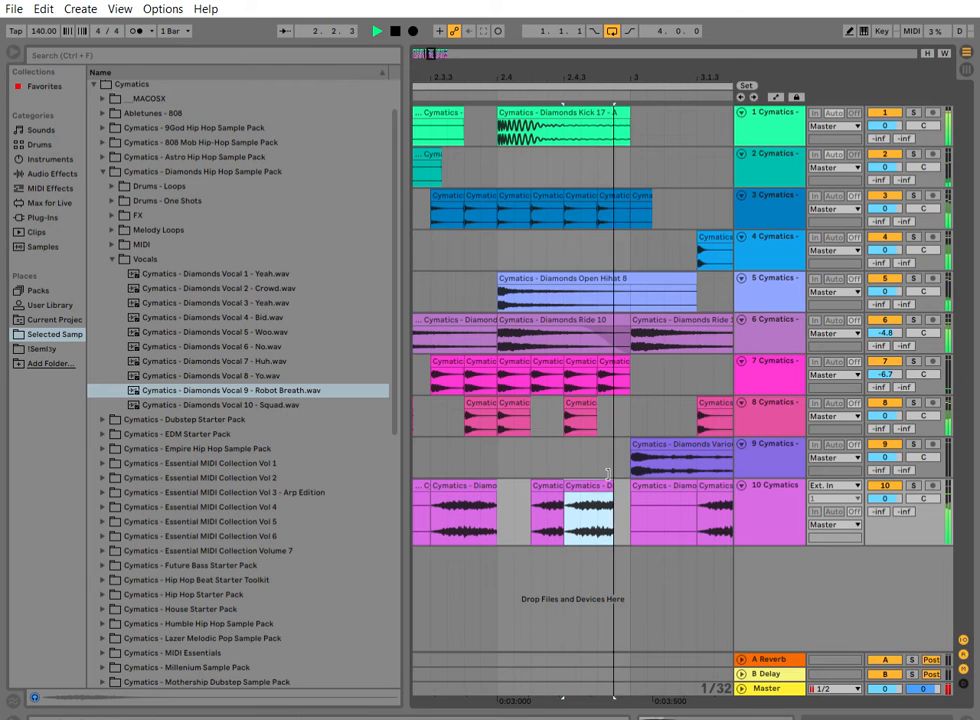
key("ctrl+d")
left_click_drag(615, 475, 616, 475)
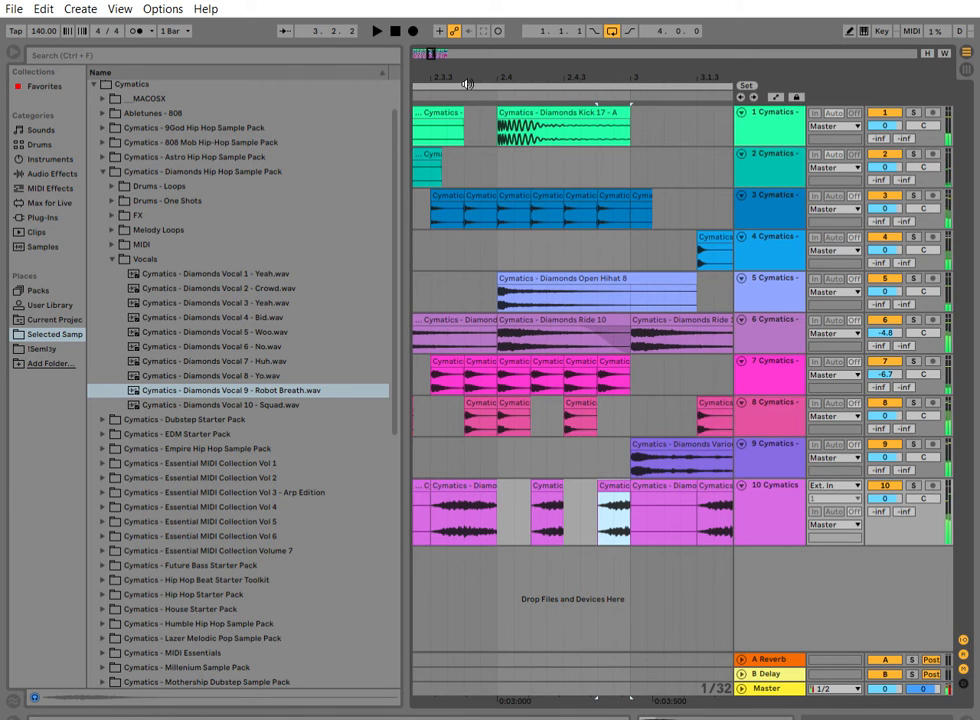
key("space")
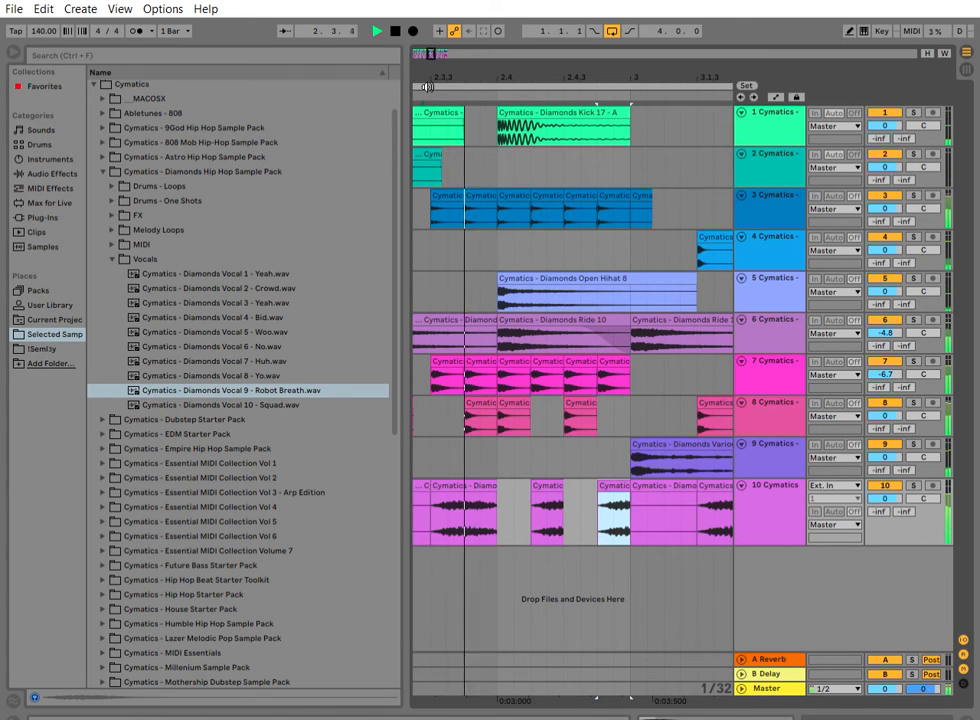
key("space")
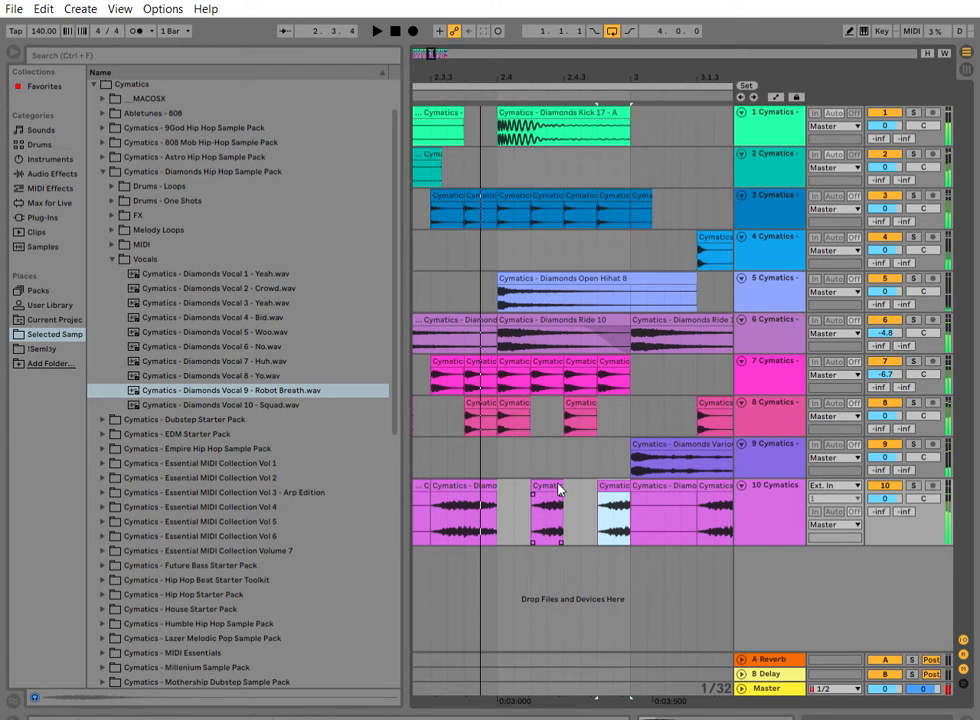
Replace the short vocal copies with one clip running from 2.4.3 to bar 3 and play the passage.
left_click_drag(554, 474, 592, 475)
left_click(621, 476)
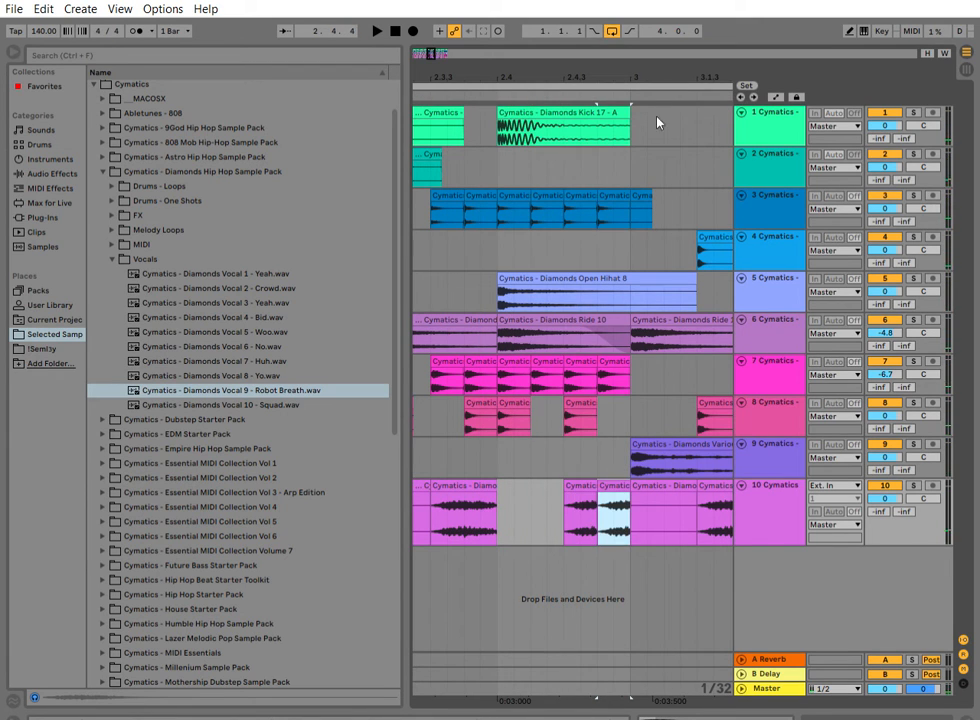
left_click(452, 85)
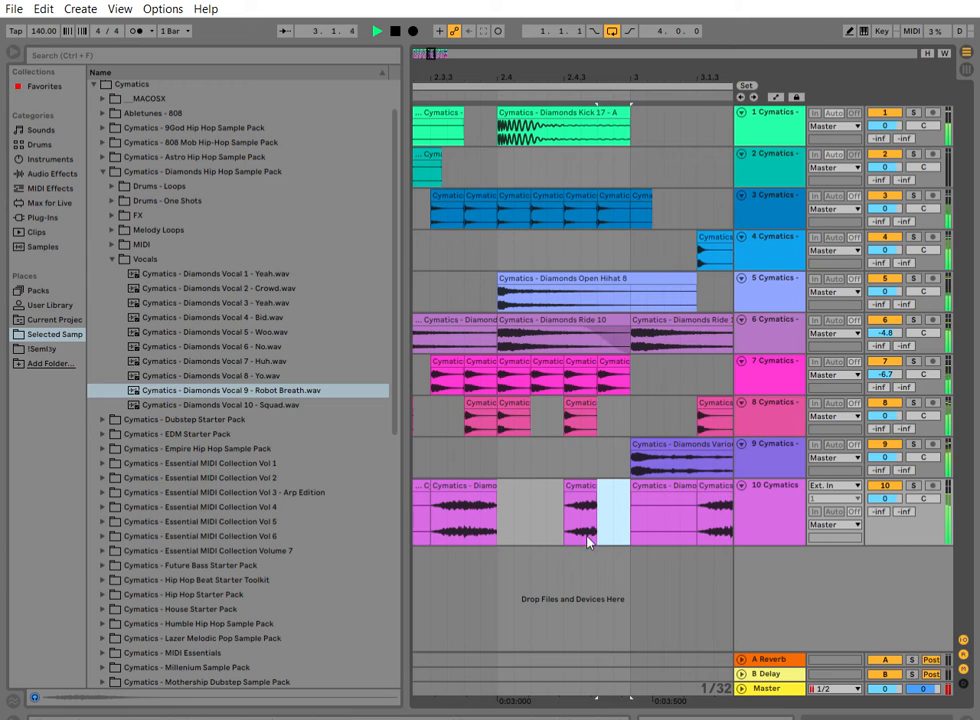
left_click(591, 477)
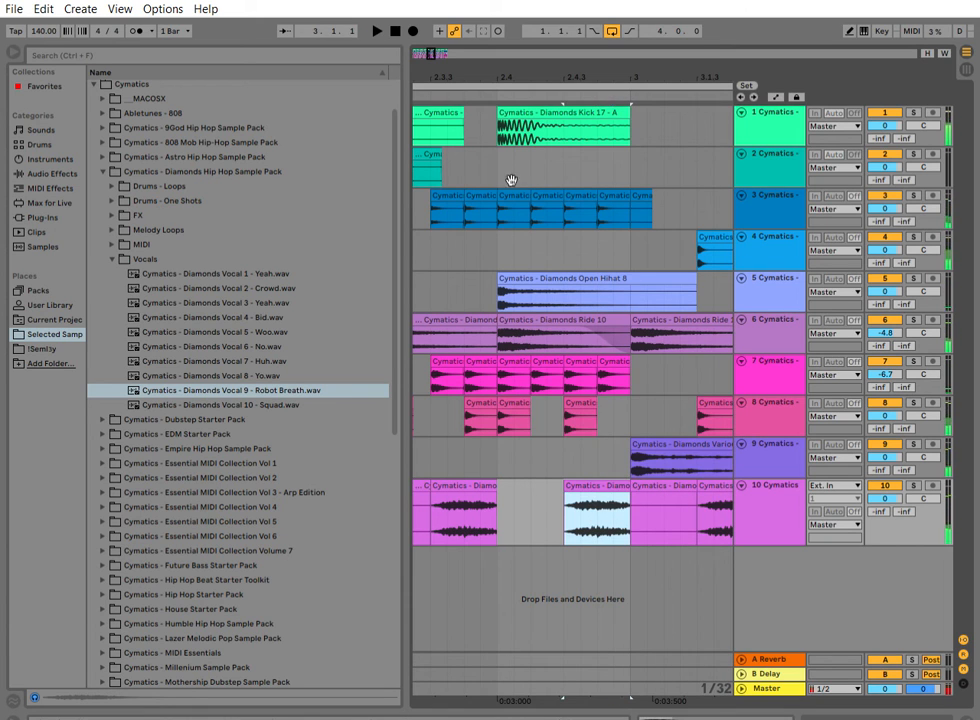
left_click(453, 84)
Check the transposition envelope of the clip at 2.4.3 and listen to the whole loop.
double_click(591, 472)
key("space")
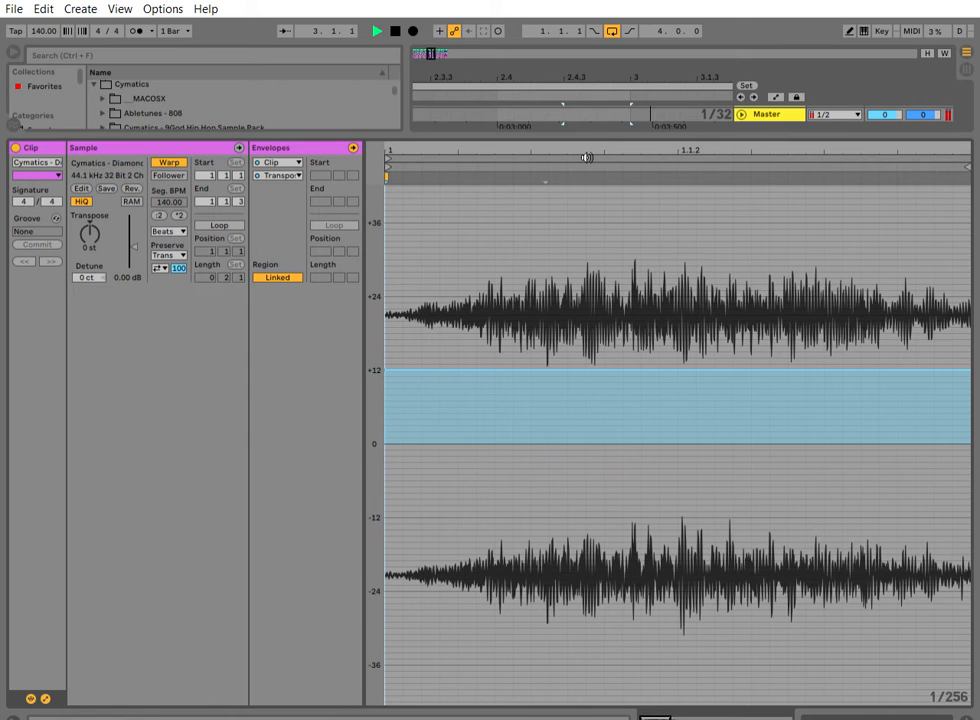
left_click_drag(596, 137, 606, 458)
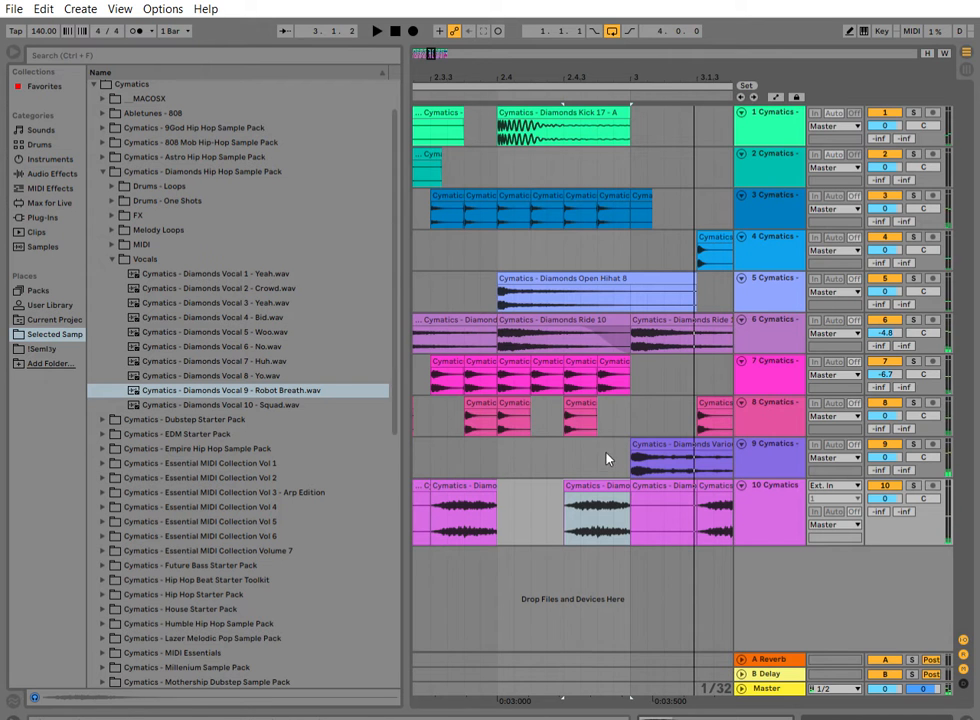
left_click(446, 99)
left_click_drag(501, 76, 513, 10)
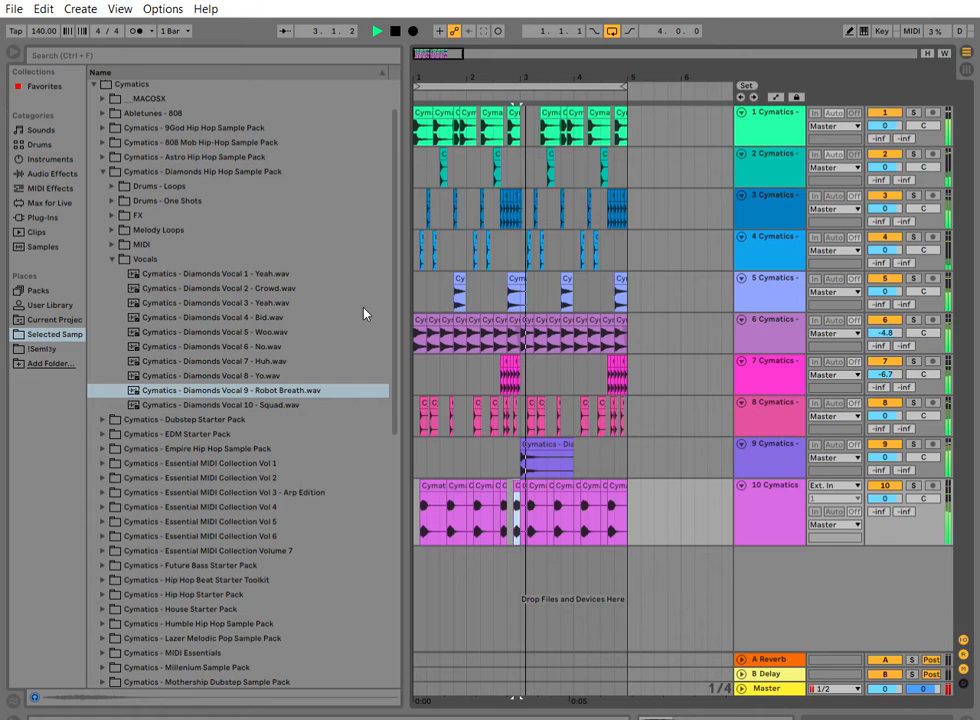
Delete the Robot Breath clip at 2.4.3 and place Diamonds Vocal 3 - Yeah on a new track at that position.
left_click(110, 256)
key("space")
left_click_drag(500, 70, 500, 162)
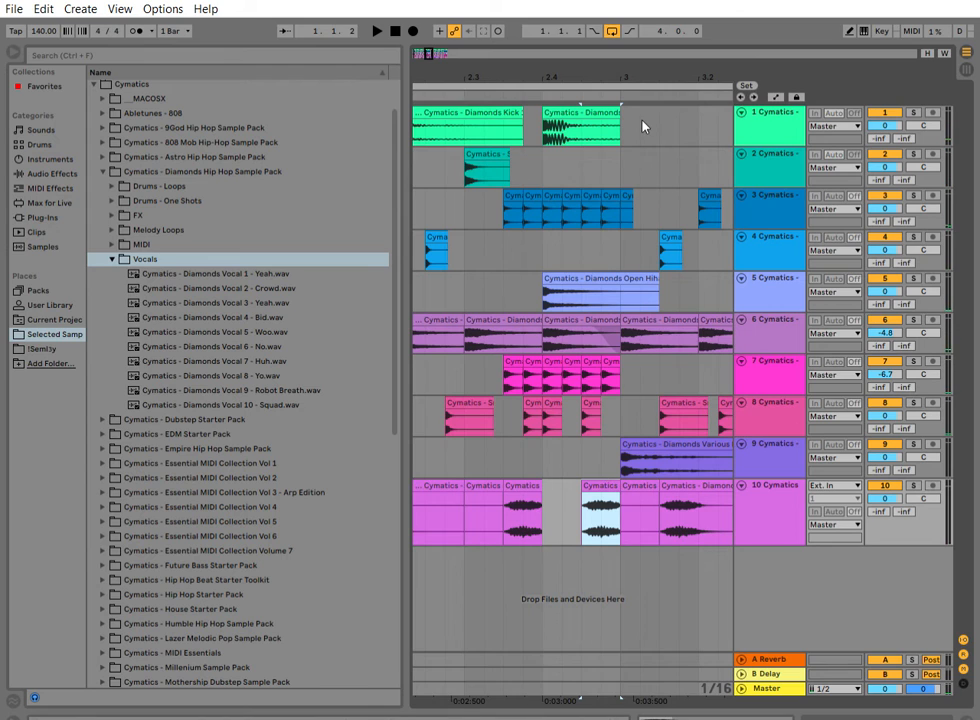
left_click(194, 296)
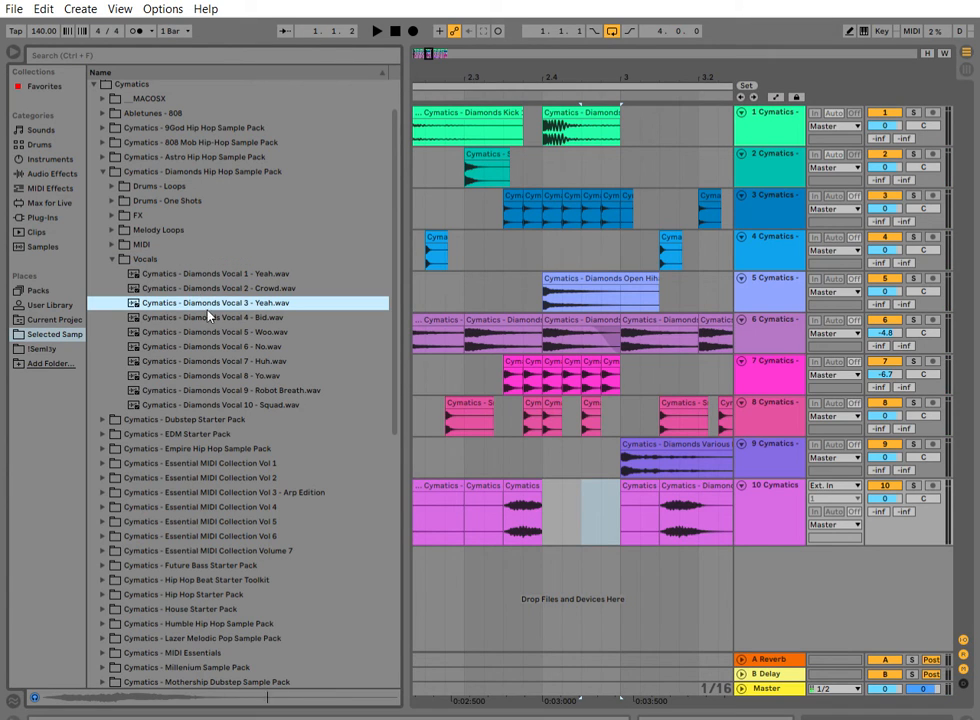
mouse_move(208, 313)
left_mouse_down()
mouse_move(547, 507)
mouse_move(586, 492)
mouse_move(569, 617)
mouse_move(590, 572)
left_mouse_up()
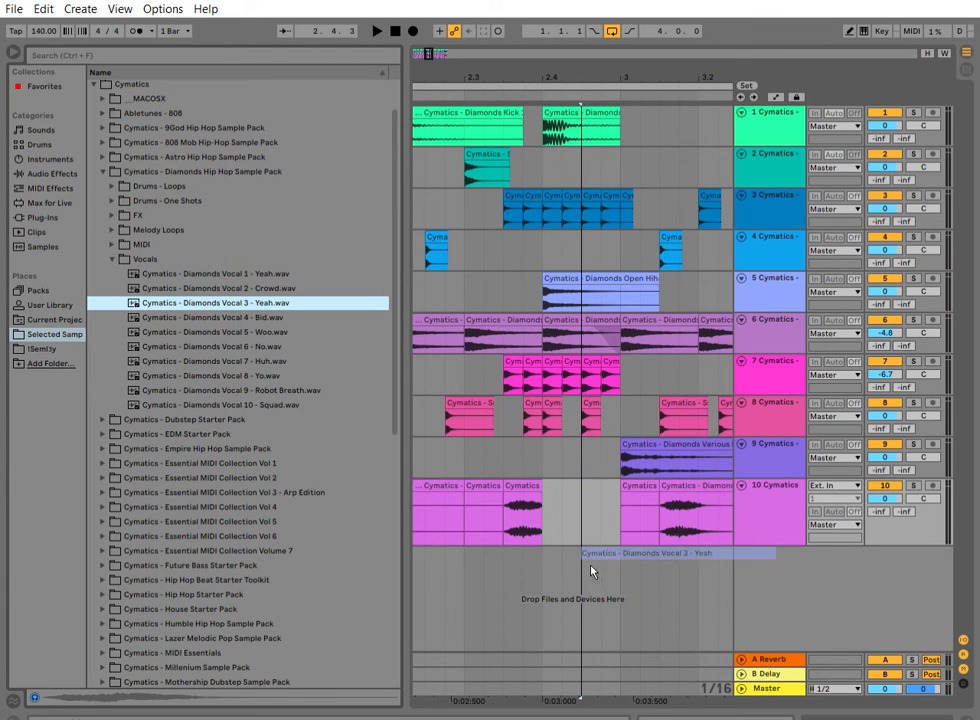
left_click_drag(674, 559, 674, 559)
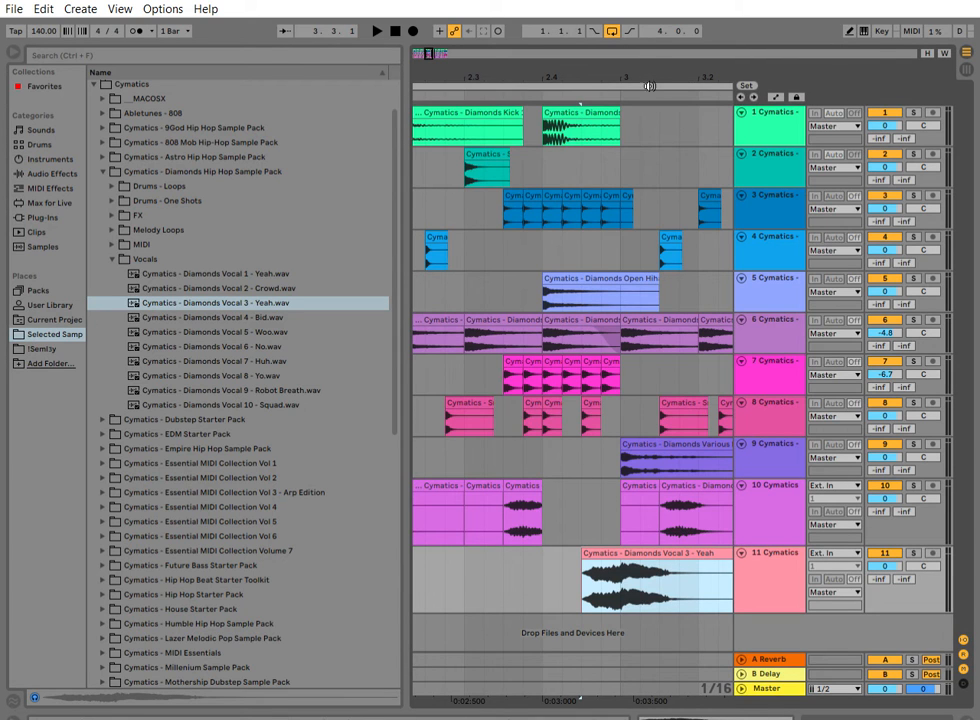
Trim the Vocal 3 - Yeah clip at 2.4.3 to a sixteenth note and play the passage.
left_click_drag(649, 79, 565, 70)
key("space")
key("space")
left_click_drag(665, 553, 527, 543)
key("space")
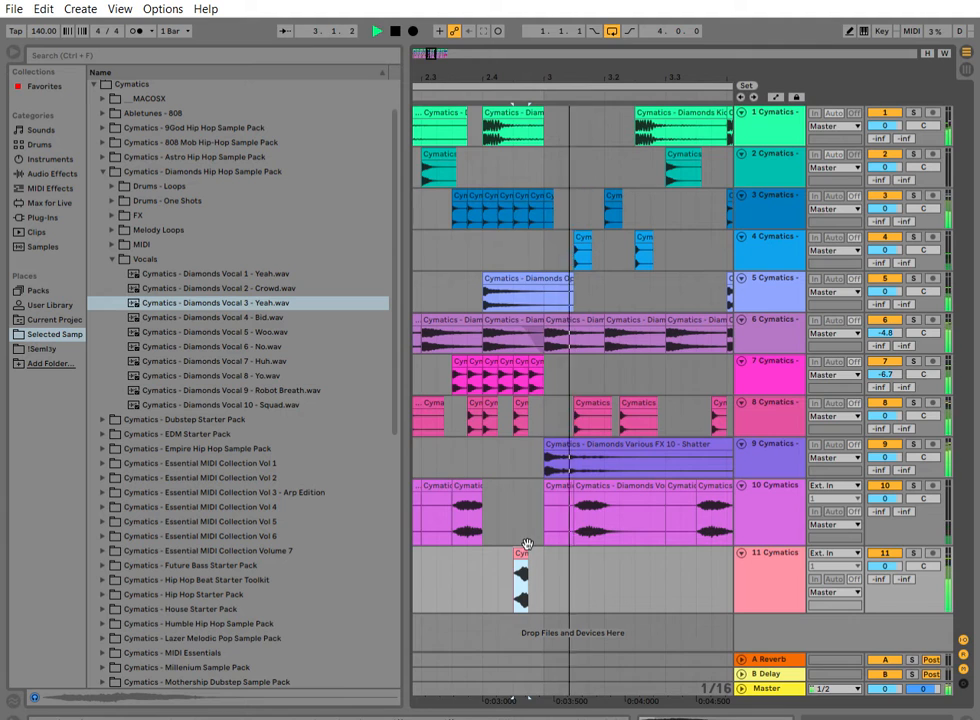
Turn on Warp and show the envelopes for a second Vocal 3 - Yeah clip at 2.4.4, and play the passage.
double_click(521, 565)
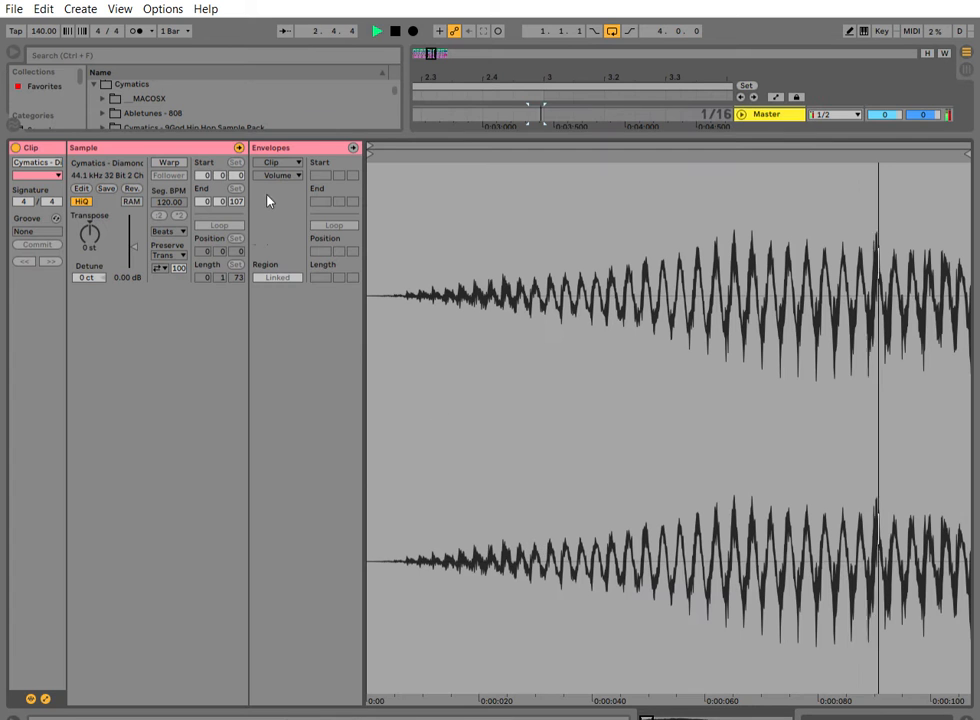
left_click(168, 162)
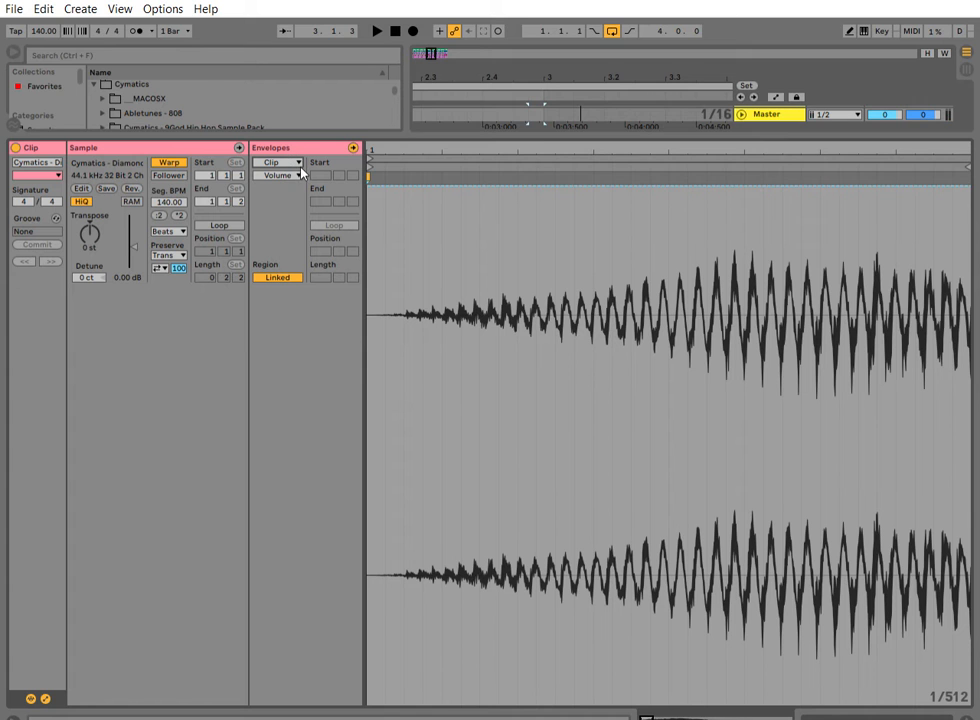
left_click_drag(498, 131, 520, 640)
key("space")
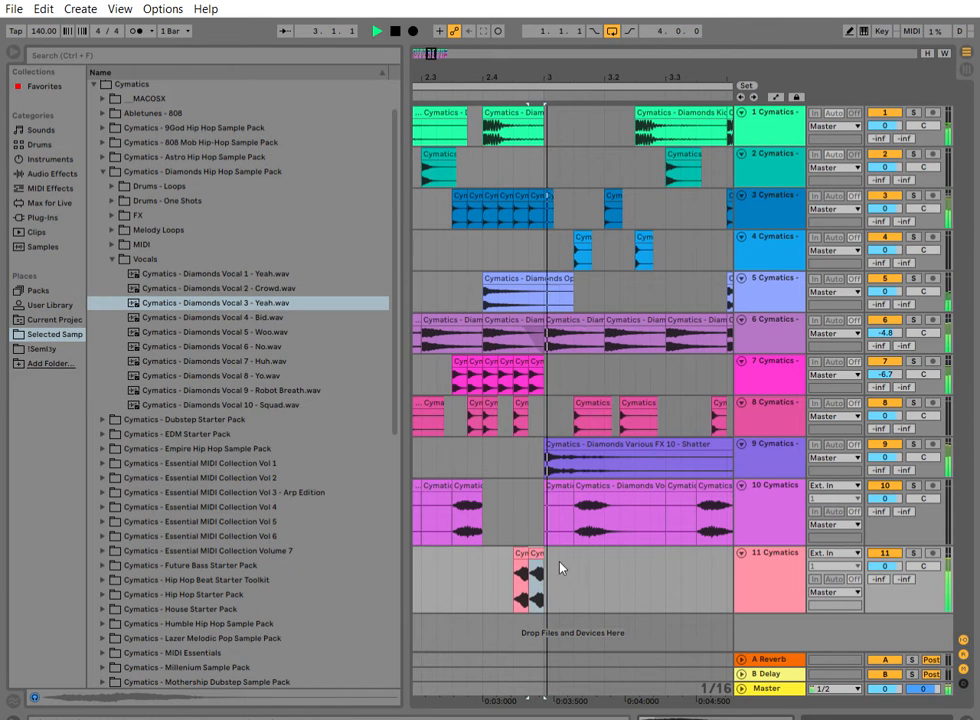
Replace the two Vocal 3 - Yeah clips on track 11 with Diamonds Vocal 2 - Crowd at 2.4.3.
key("space")
left_click_drag(547, 562, 490, 562)
key("Delete")
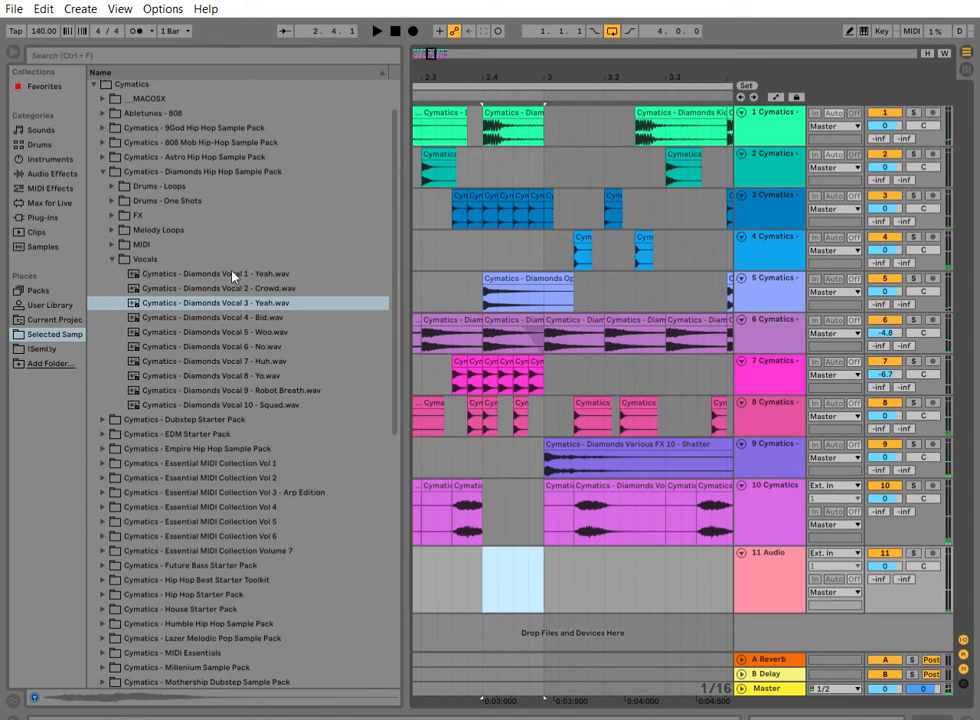
left_click(228, 270)
key("Down")
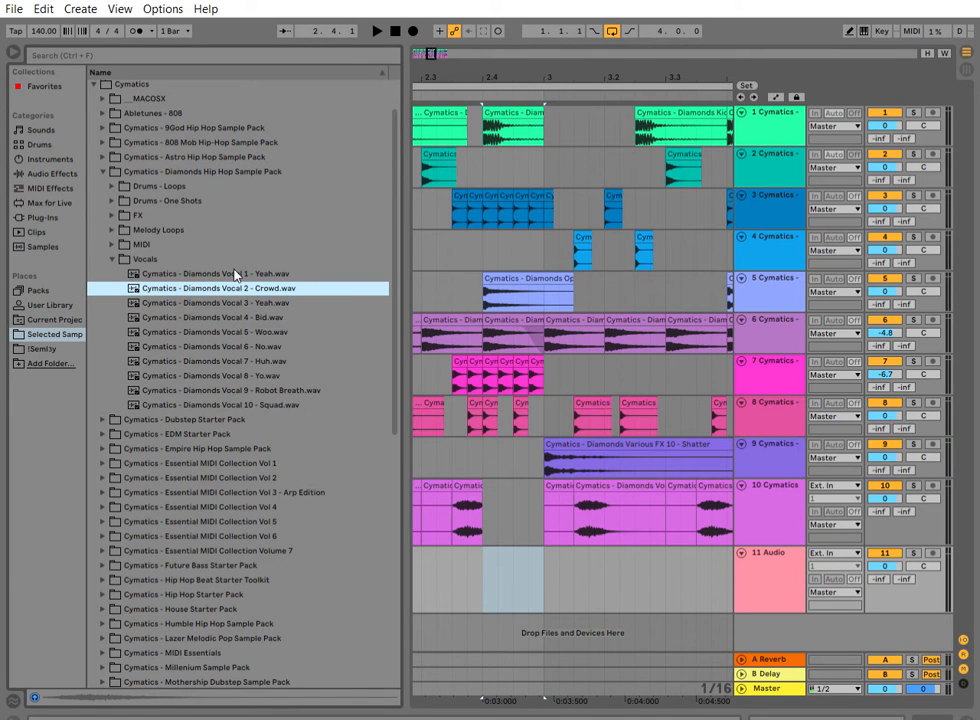
left_click_drag(236, 288, 522, 556)
Open the Crowd clip, turn on Warp and choose the Clip Transposition envelope.
double_click(540, 565)
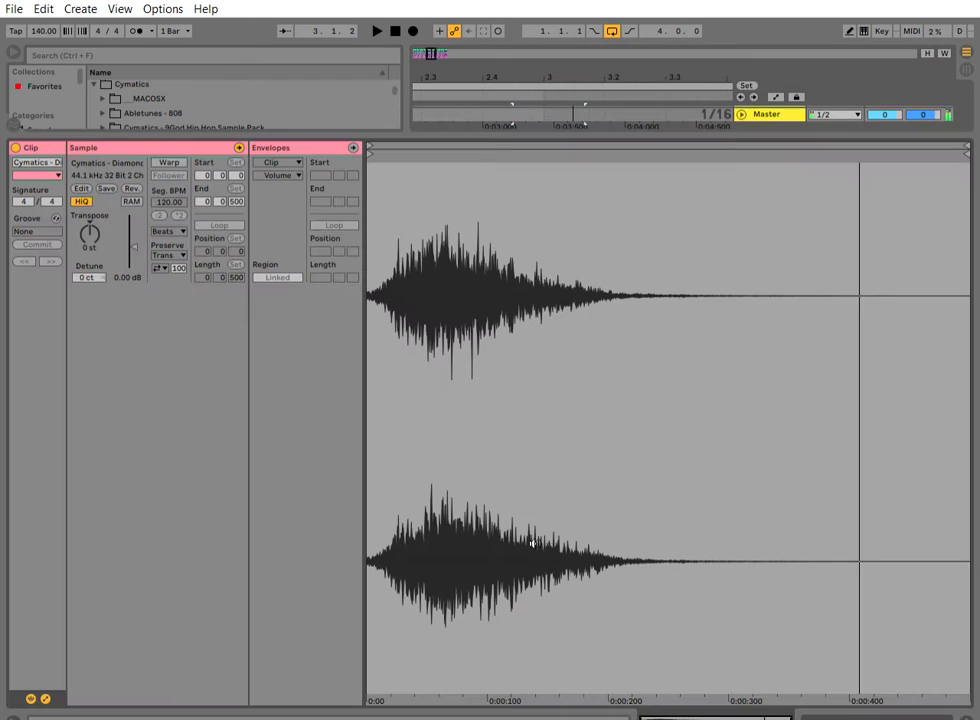
left_click(176, 161)
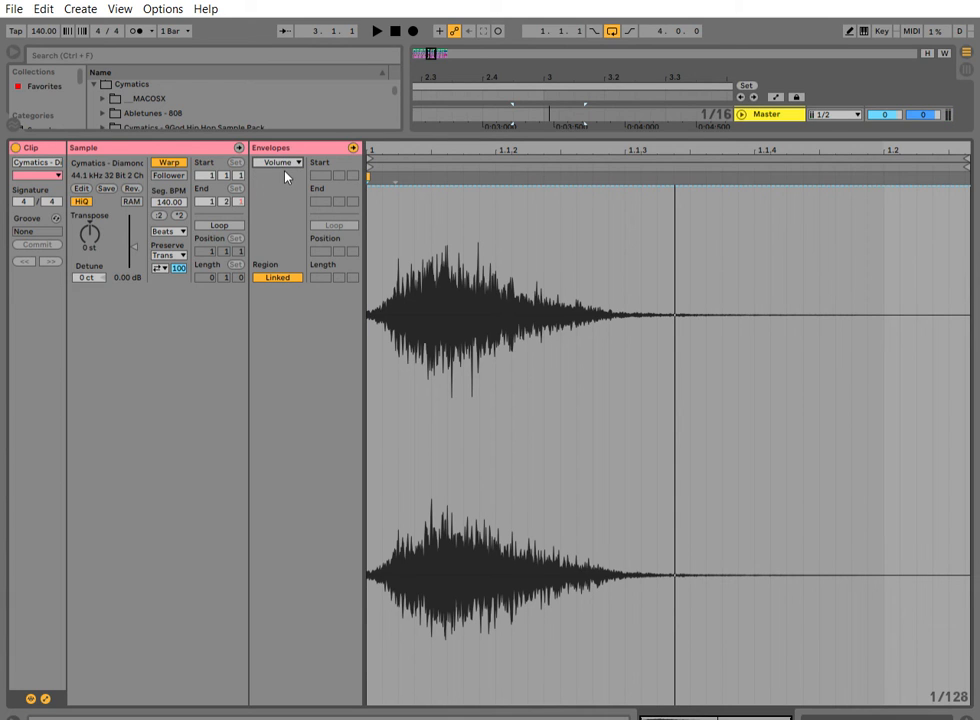
left_click(284, 172)
left_click(298, 192)
key("space")
key("space")
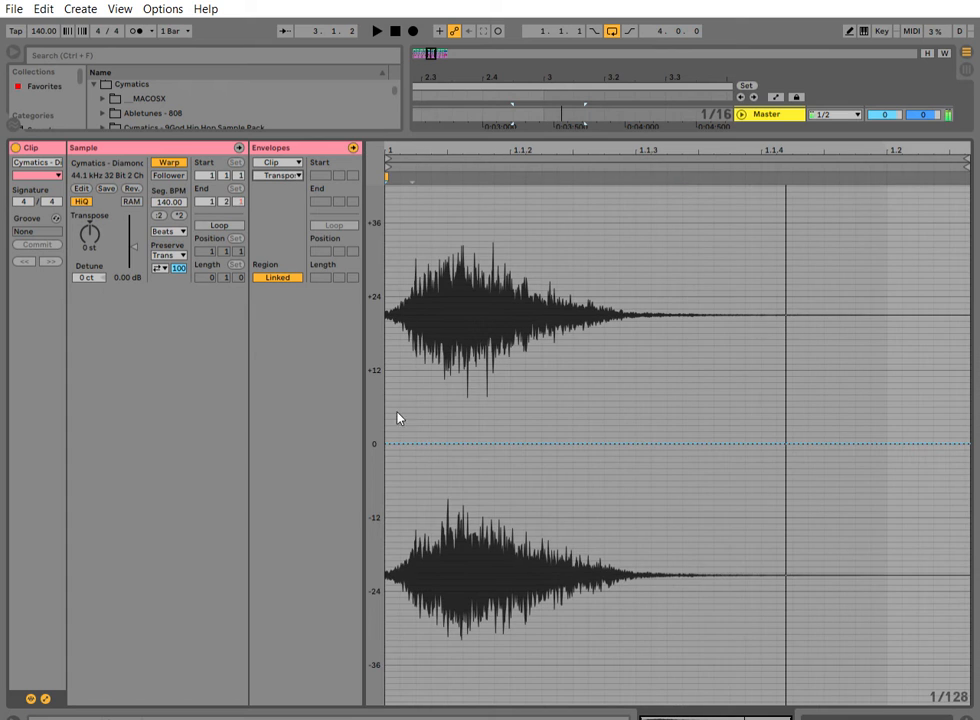
Lower the Crowd clip's transposition envelope to -12 semitones and audition the pitched vocal repeatedly.
key("space")
left_click_drag(388, 430, 389, 517)
key("space")
key("space")
key("space")
key("space")
key("space")
key("space")
key("space")
key("space")
key("space")
key("space")
key("space")
key("space")
key("space")
key("space")
key("space")
key("space")
key("space")
key("space")
key("space")
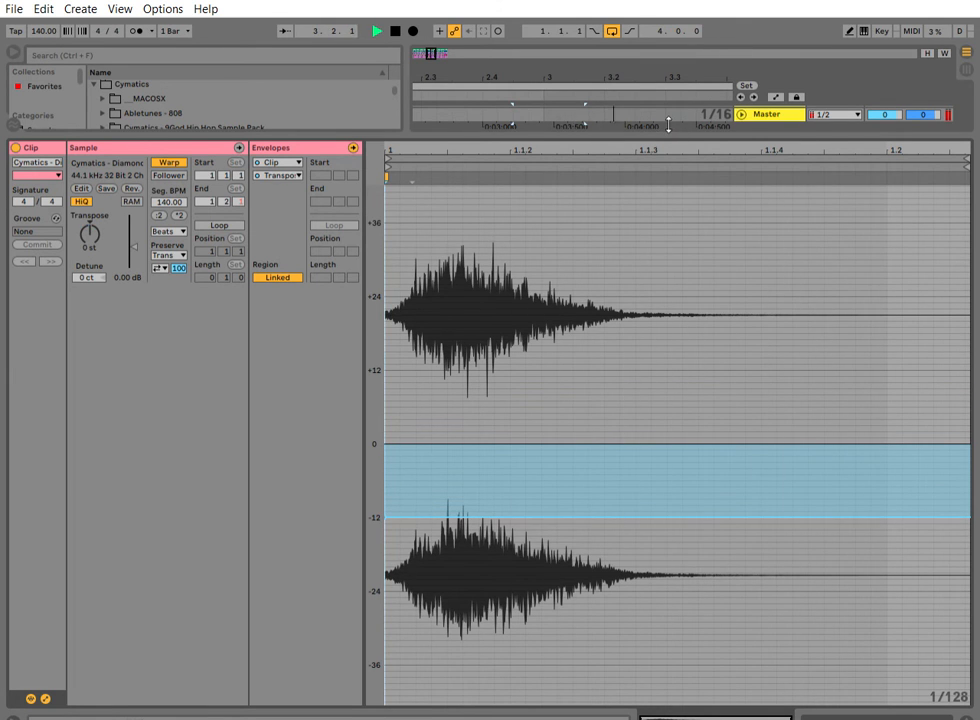
Return to the arrangement and play the whole loop to hear the pitched Crowd vocal in context.
key("ctrl+alt+l")
key("space")
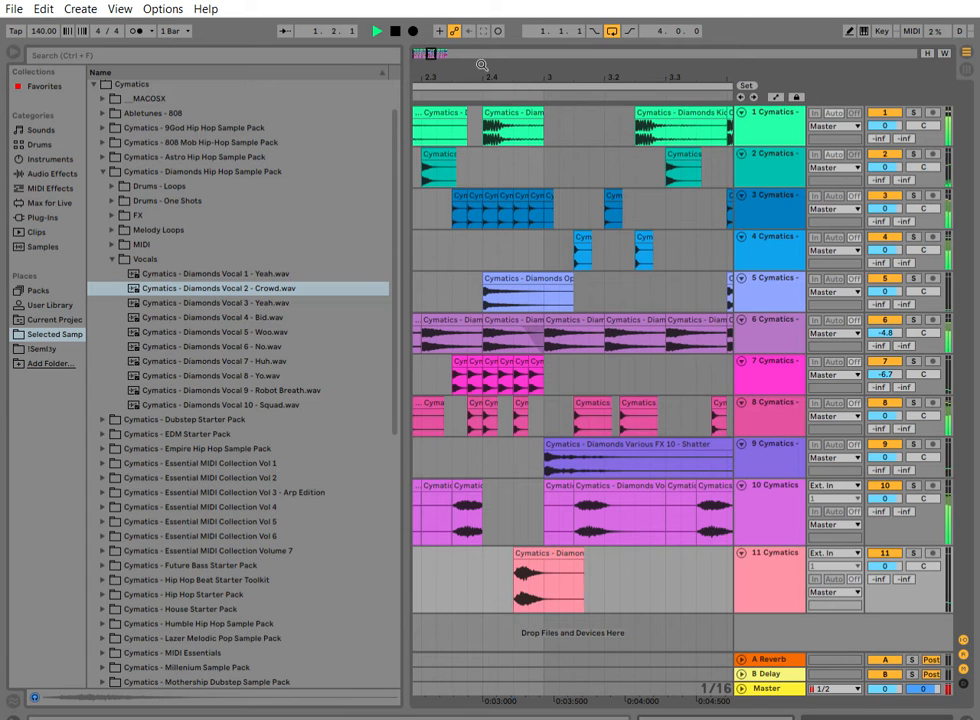
left_click_drag(482, 65, 537, 30)
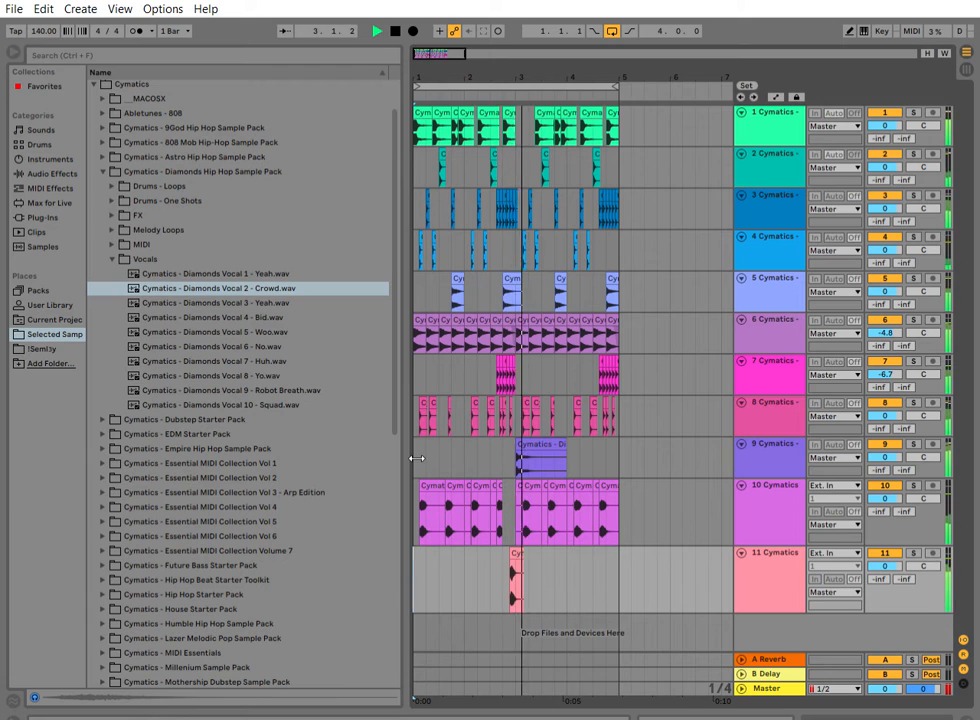
key("space")
Audition the Diamonds vocal samples from Vocal 1 - Yeah through Vocal 5 - Woo.
left_click(190, 272)
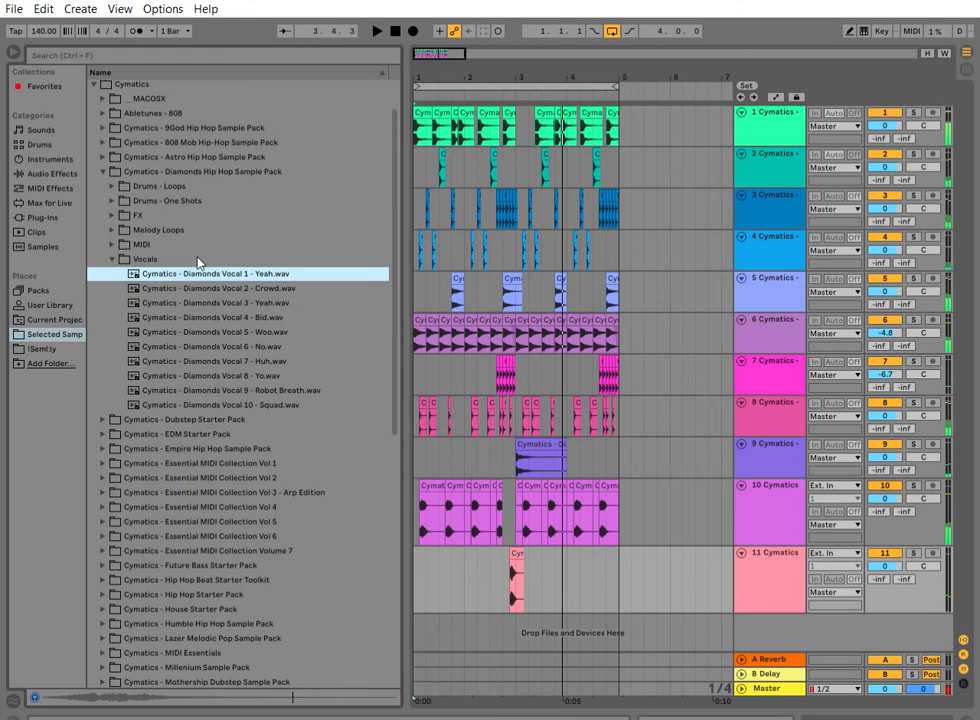
key("Down")
key("Down")
key("Down")
key("Down")
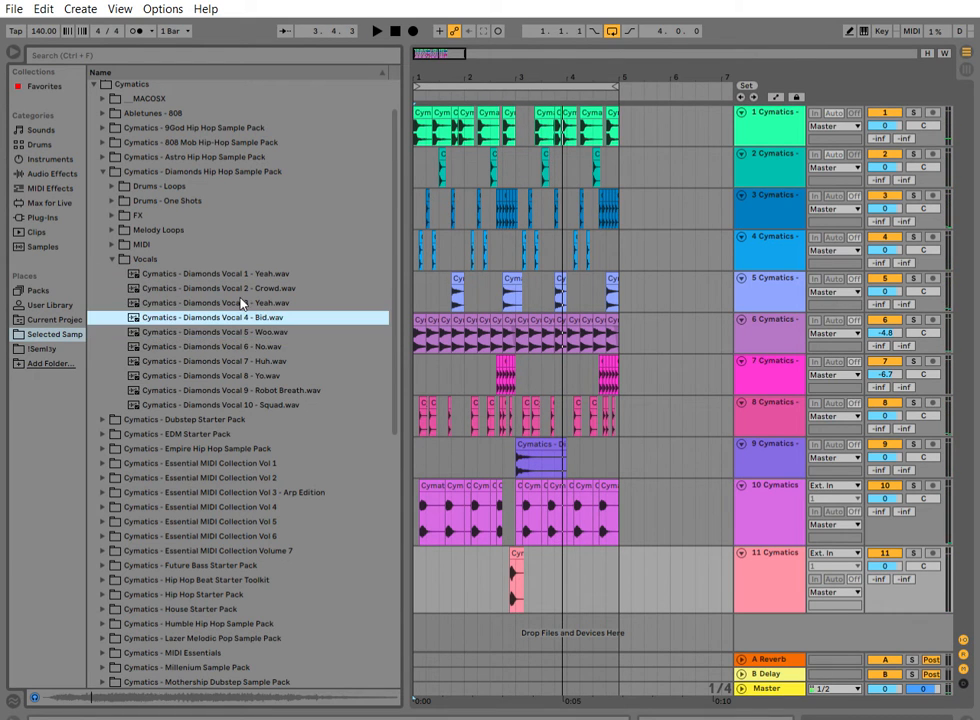
Replace the Crowd clip on track 11 with Diamonds Vocal 5 - Woo at 2.4.3, delete its silent leftover piece and play the passage.
left_click(512, 570)
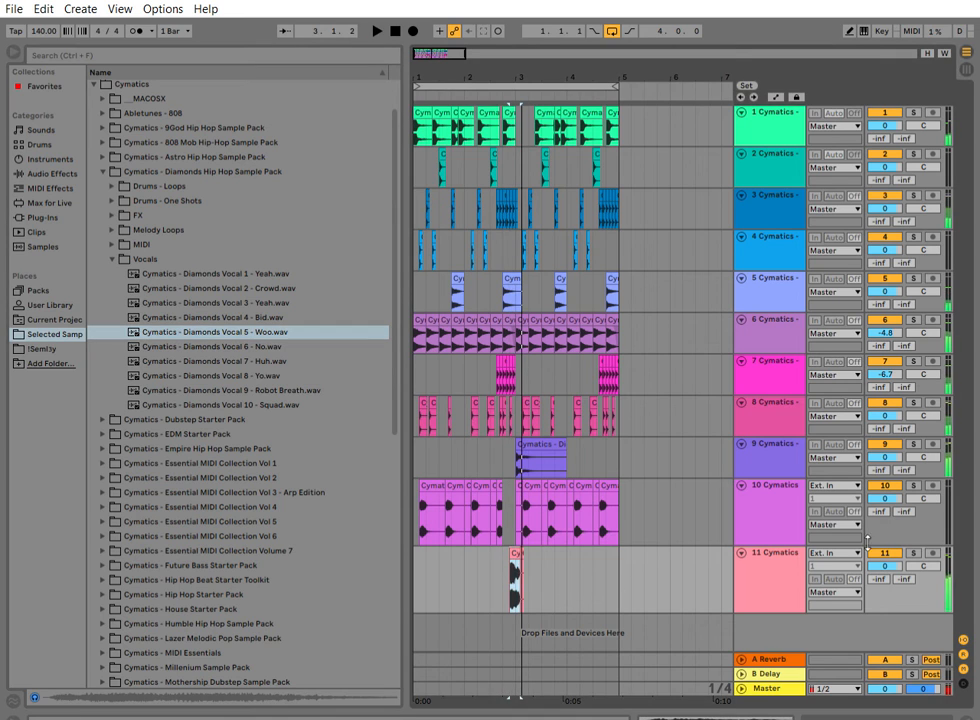
left_click_drag(527, 67, 487, 542)
key("space")
key("space")
key("space")
left_click(575, 547)
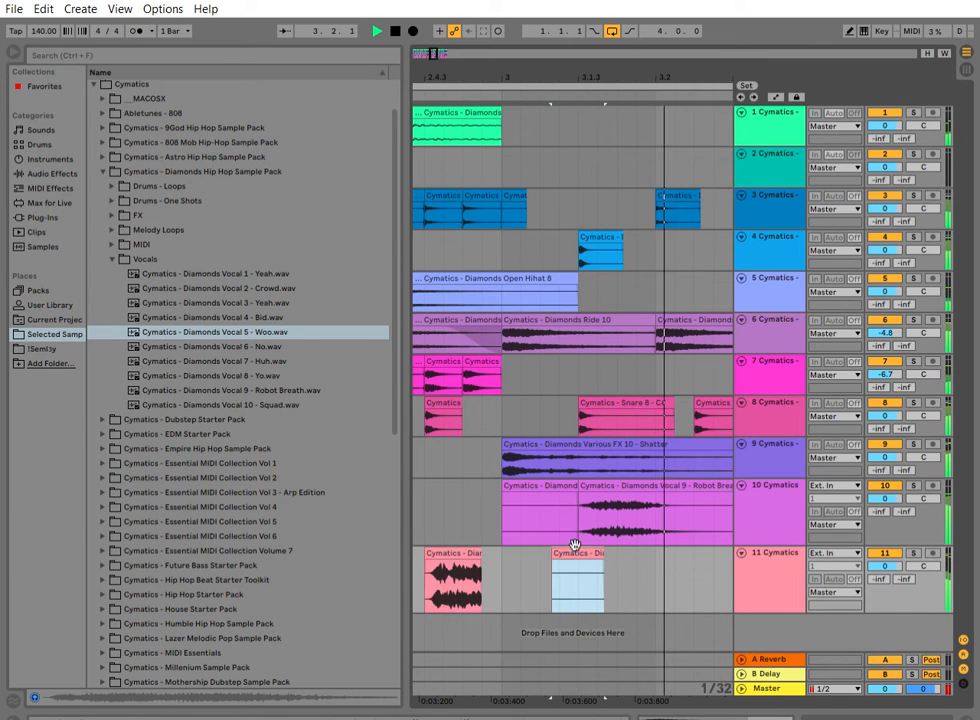
key("Delete")
key("space")
key("space")
left_click_drag(438, 75, 397, 36)
key("space")
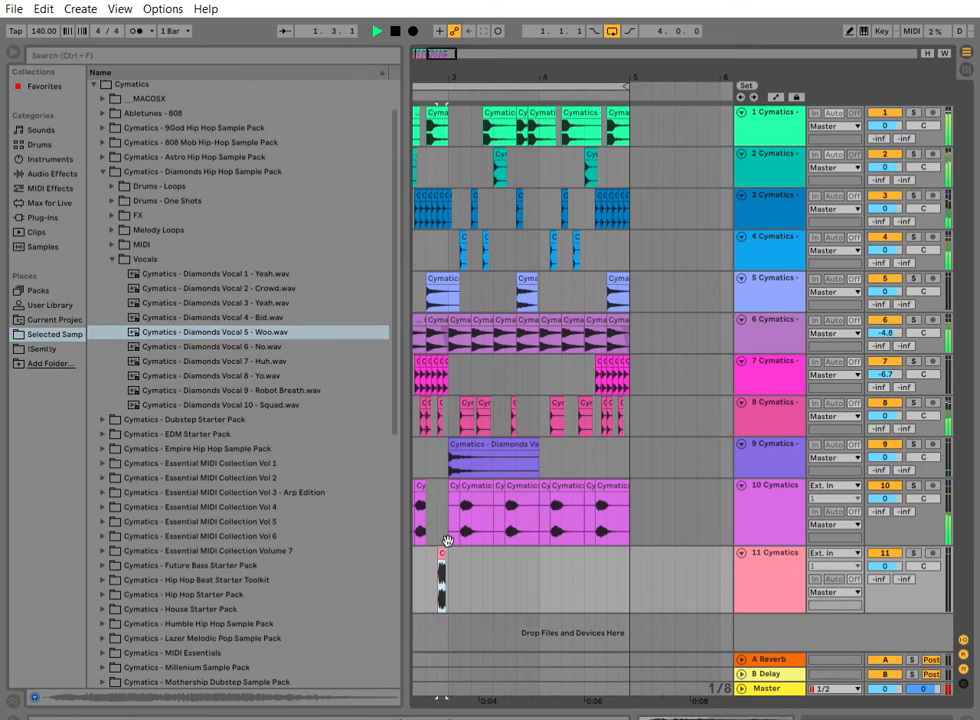
Turn on Warp for the Woo clip, lower its transposition envelope and play the loop.
double_click(442, 556)
left_click(169, 162)
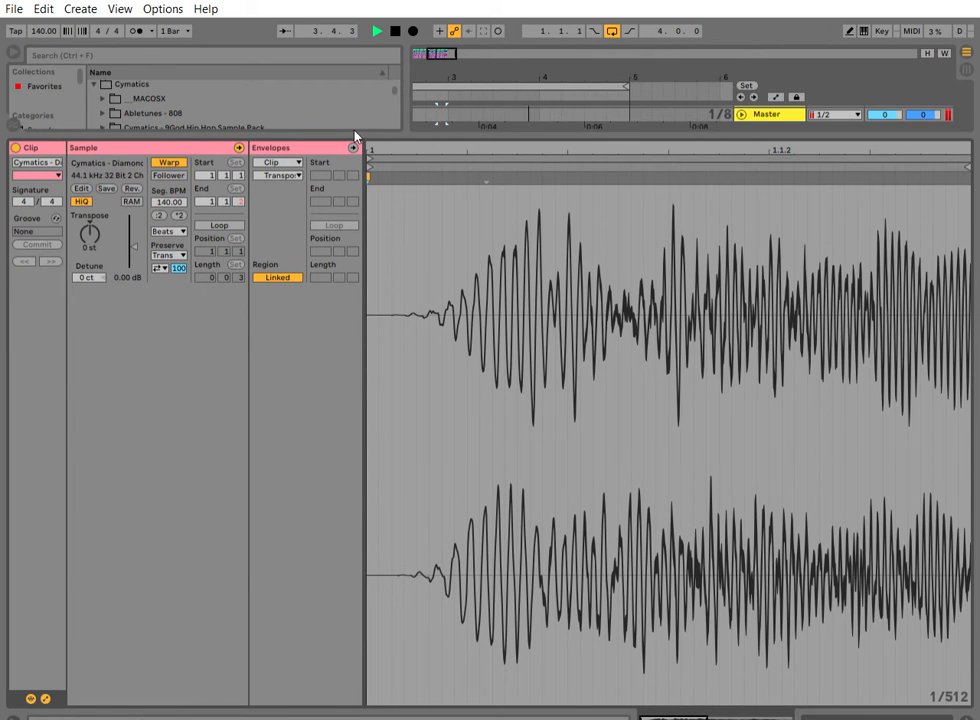
left_click(352, 147)
key("space")
key("space")
left_click_drag(387, 435, 387, 510)
key("space")
key("space")
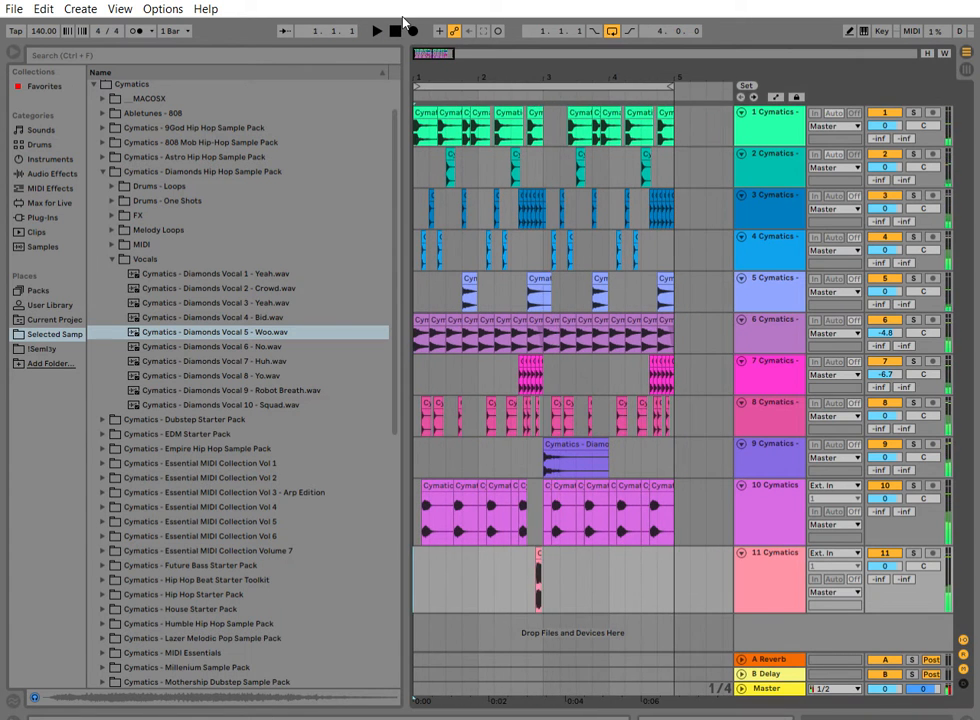
key("space")
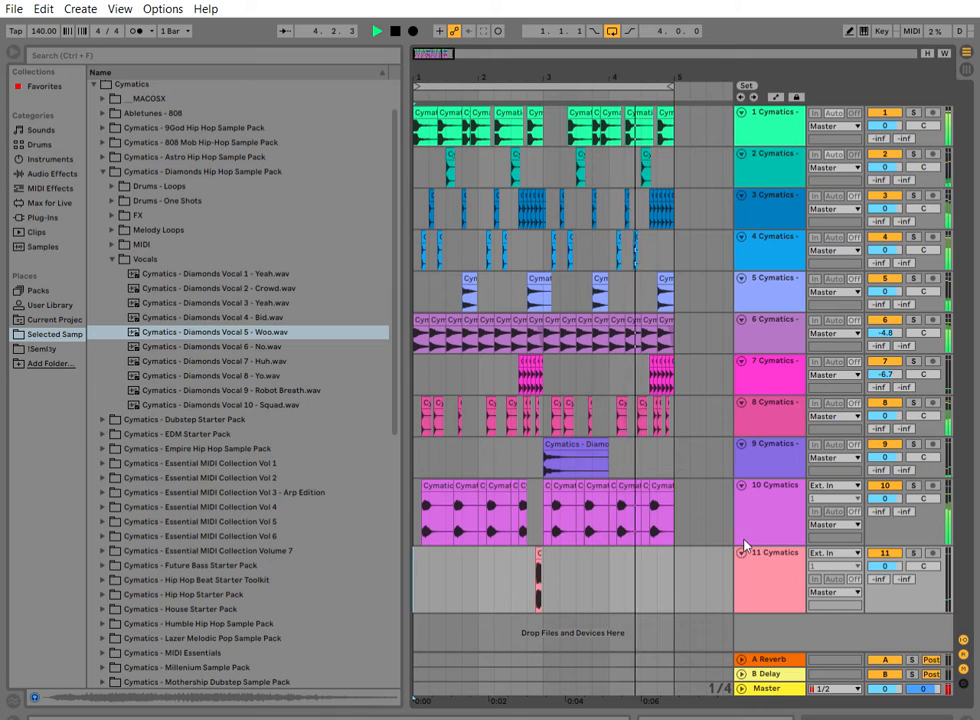
Collapse the Vocals folder and shrink tracks 10 and 11 to match the height of the other tracks.
left_click(112, 259)
left_click(778, 455)
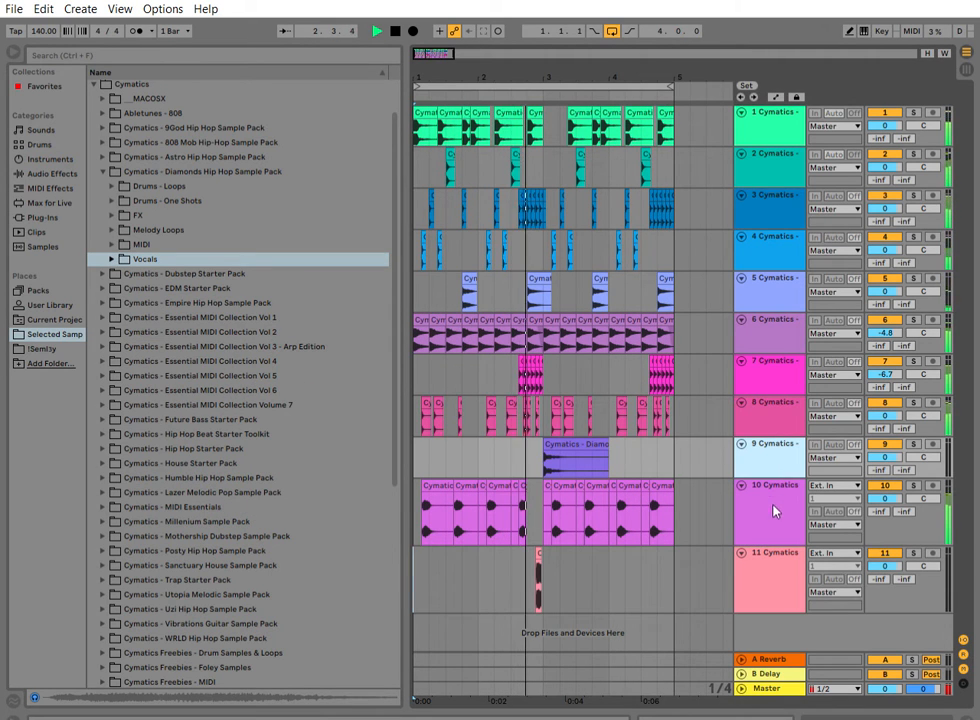
left_click(777, 598, "shift")
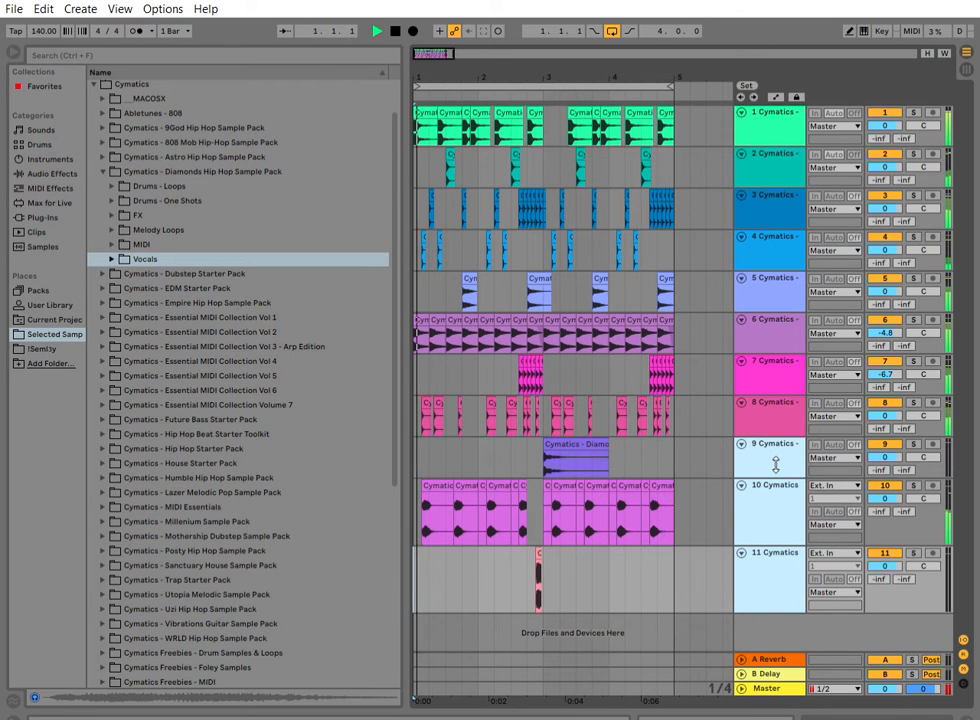
mouse_move(775, 467)
left_mouse_down()
mouse_move(778, 452)
mouse_move(780, 464)
left_mouse_up()
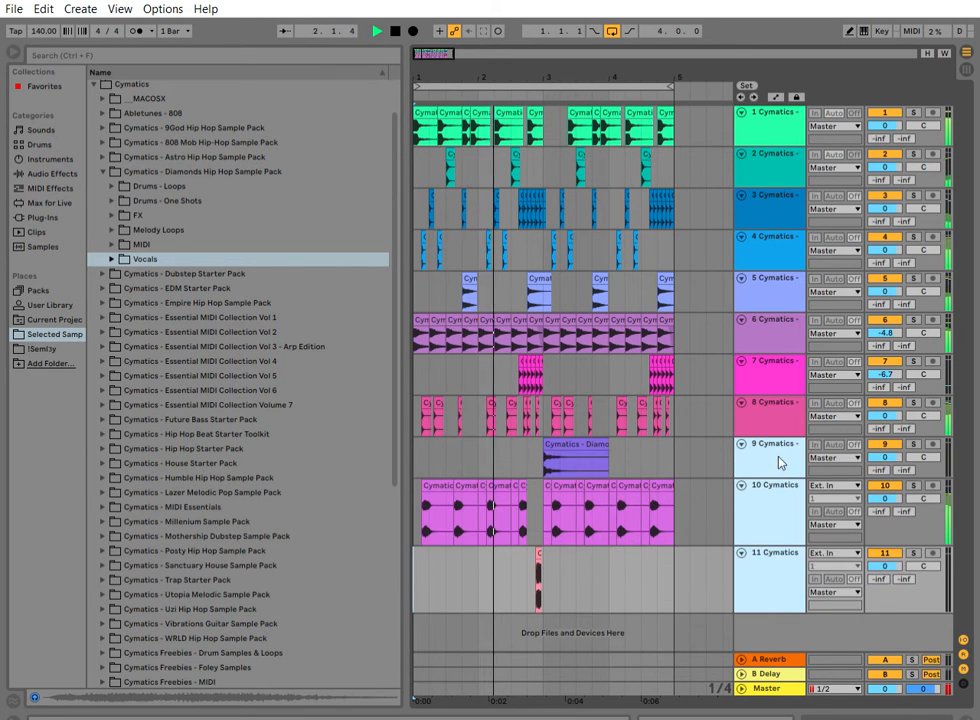
left_click(779, 463)
left_click(773, 556, "shift")
left_click_drag(778, 537, 774, 518)
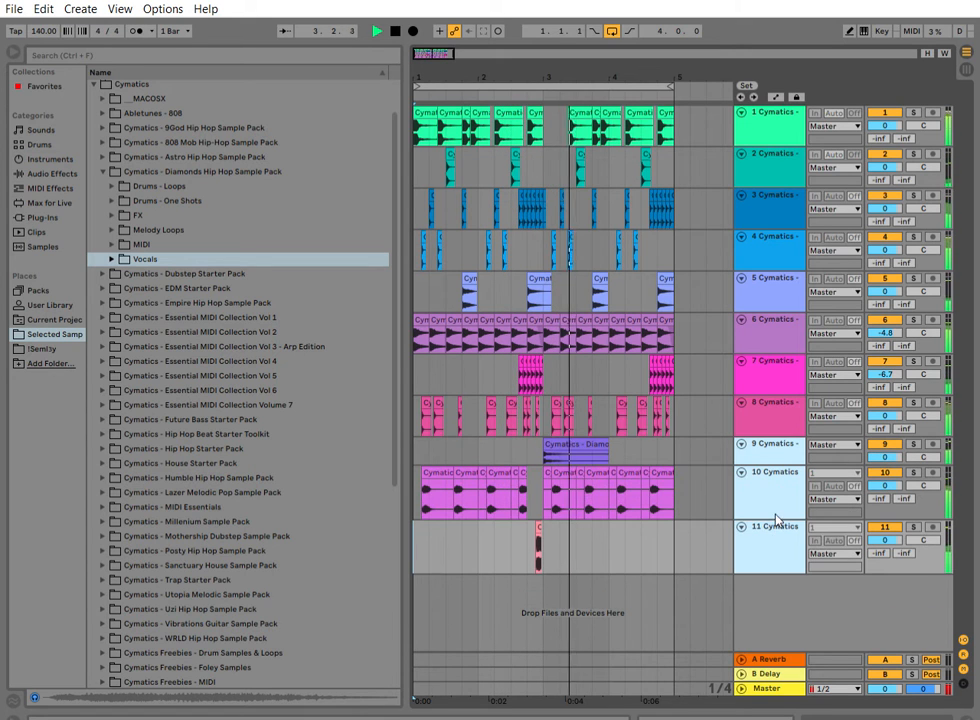
left_click_drag(772, 565, 778, 501)
left_click(770, 593)
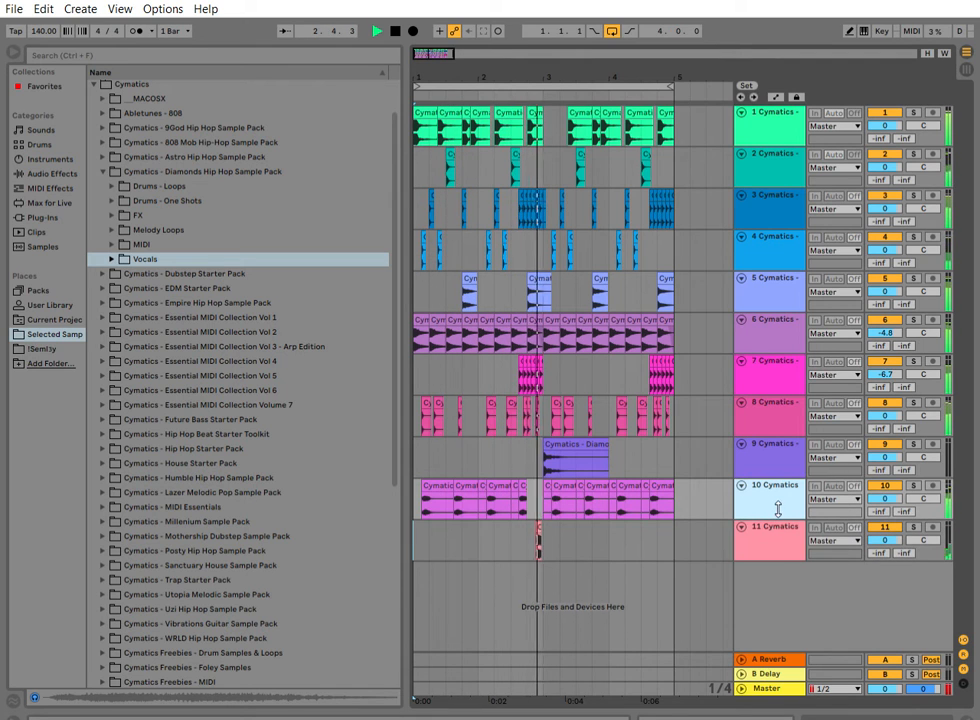
key("space")
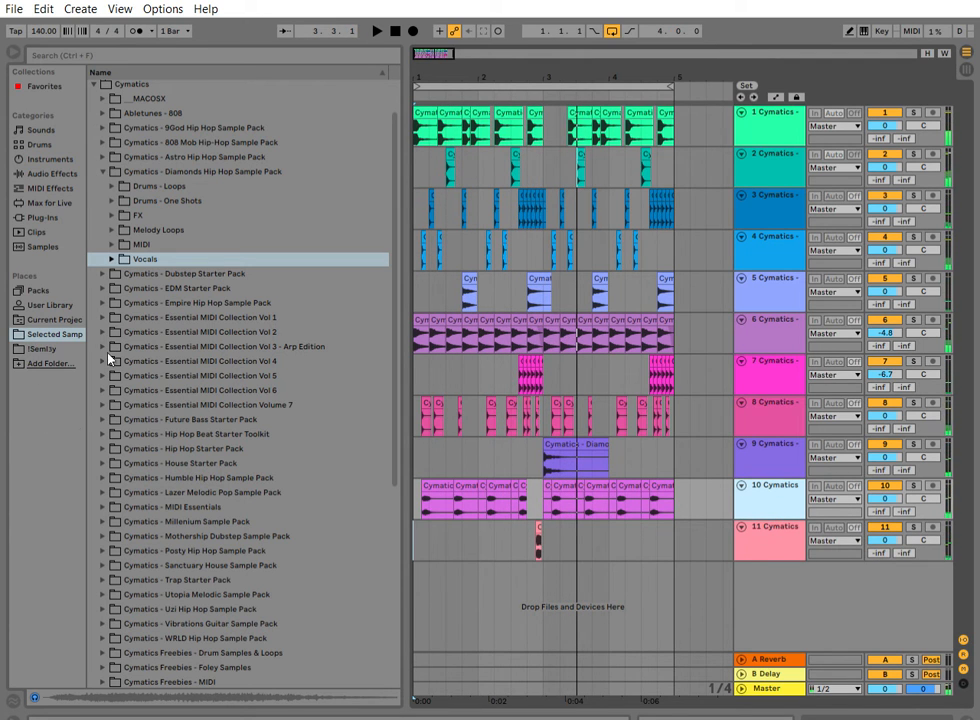
Audition samples in the Diamonds one-shot Percussion folder, including Percussion Shots 10, 12, 16, 4, 22 and 19.
left_click(111, 200)
left_click(121, 273)
left_click(197, 417)
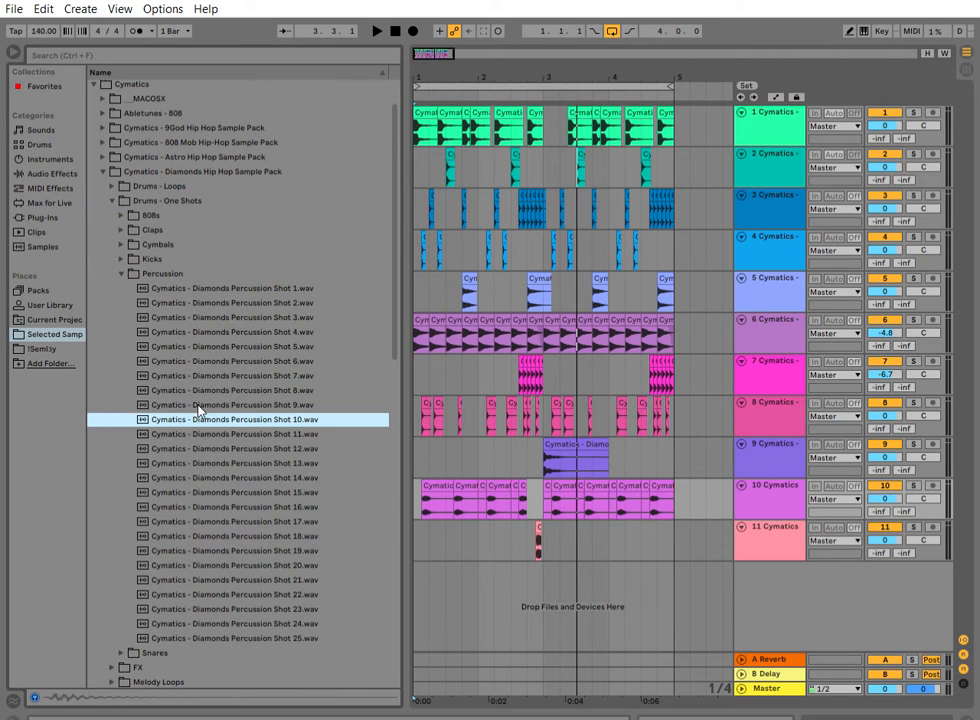
left_click(215, 443)
left_click(222, 505)
left_click(236, 328)
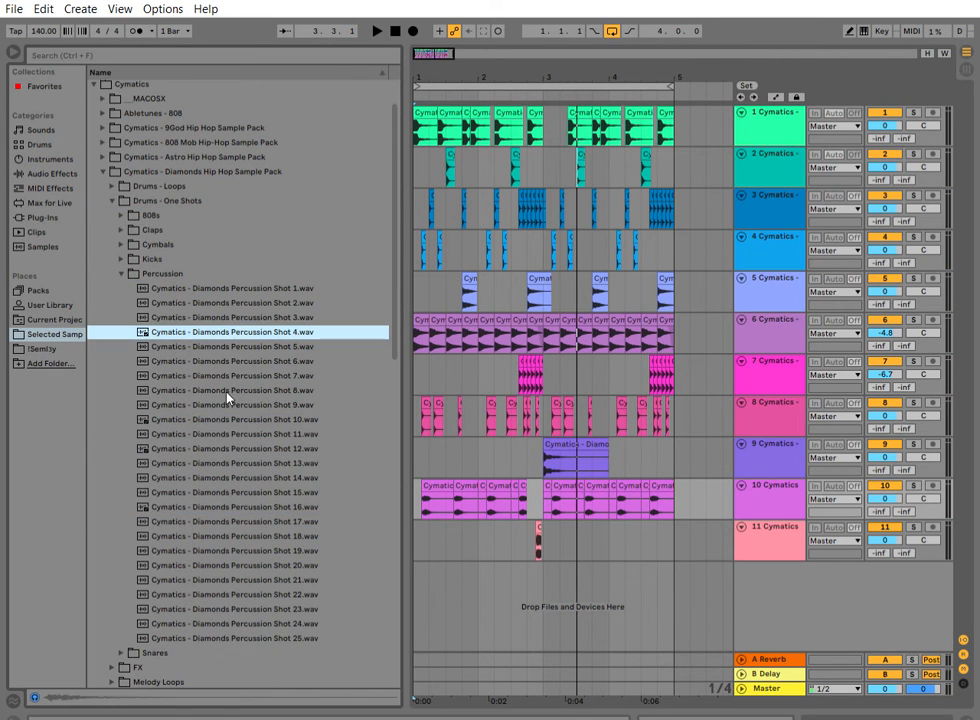
left_click(228, 400)
left_click(230, 357)
left_click(219, 317)
left_click(215, 302)
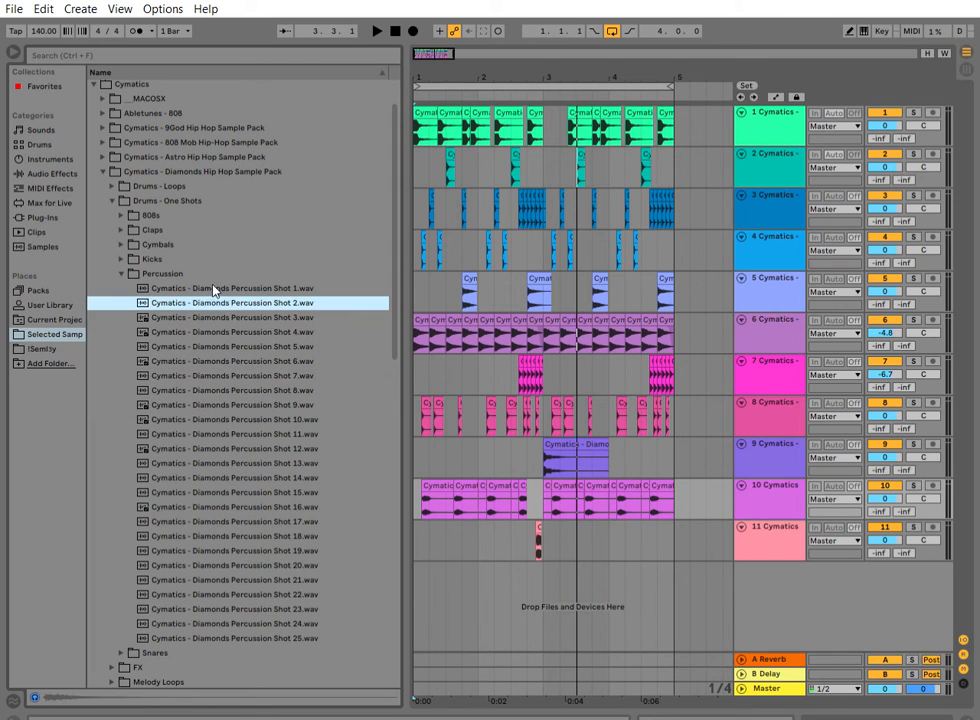
left_click(214, 288)
left_click(222, 447)
left_click(229, 549)
left_click(226, 593)
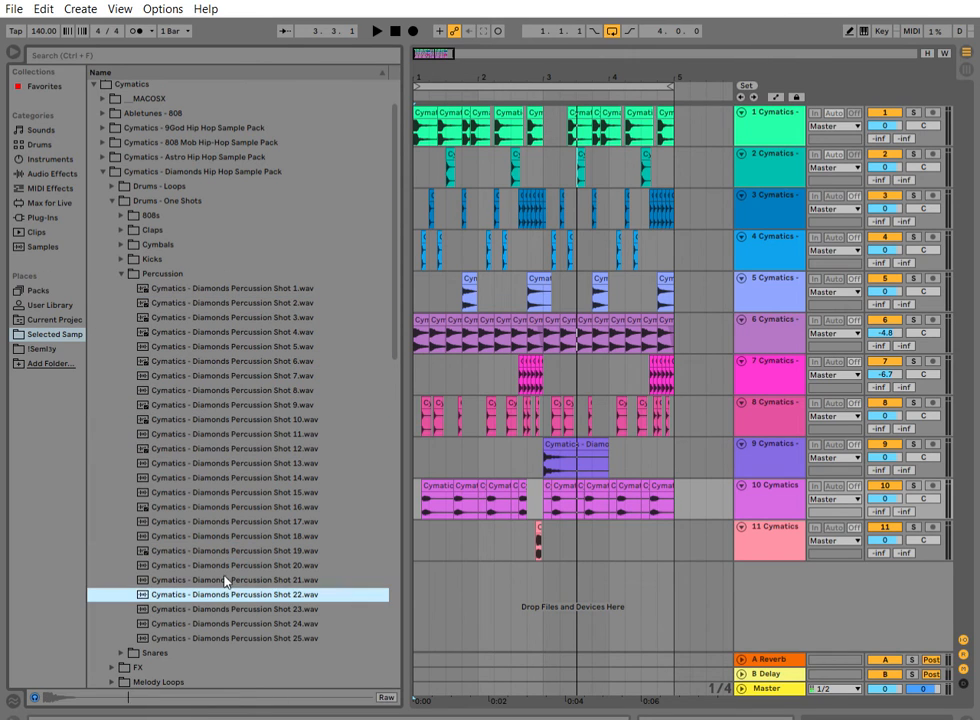
left_click(225, 549)
Place Diamonds Percussion Shot 19 on a new track 12, shift it to 1.4 and play it with the loop.
left_click_drag(229, 540, 455, 575)
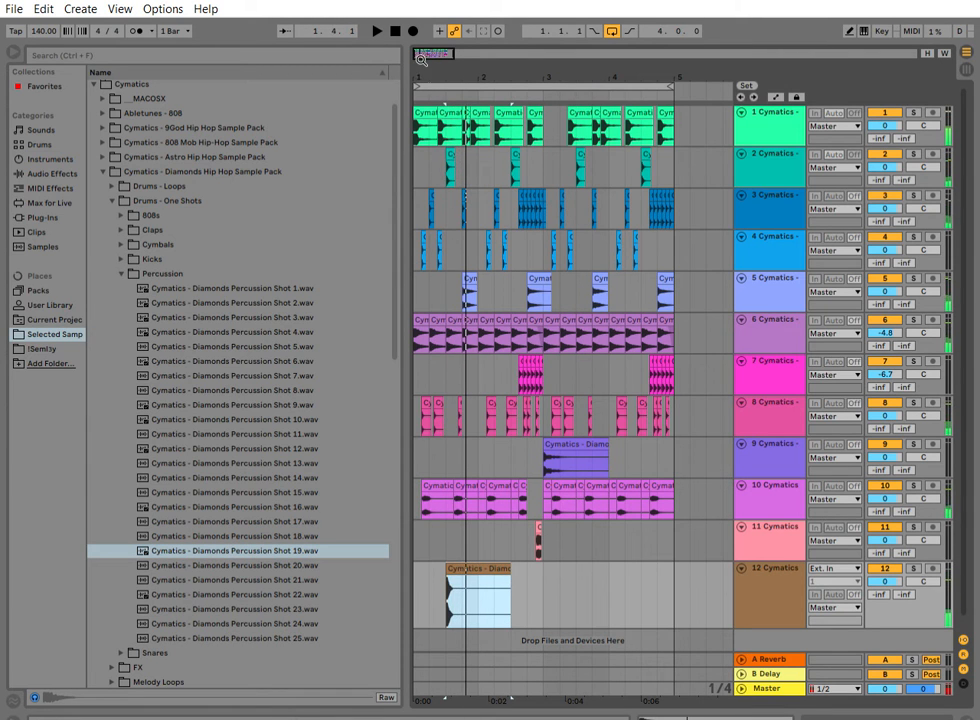
left_click_drag(421, 60, 424, 100)
left_click_drag(509, 553, 536, 552)
left_click(377, 31)
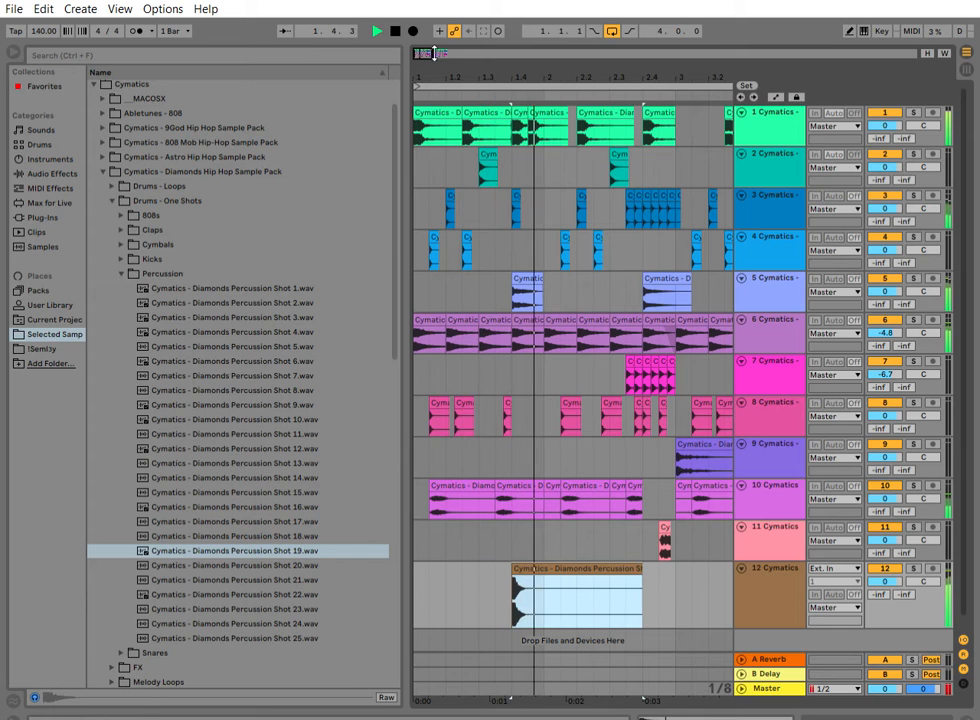
left_click(395, 31)
key("space")
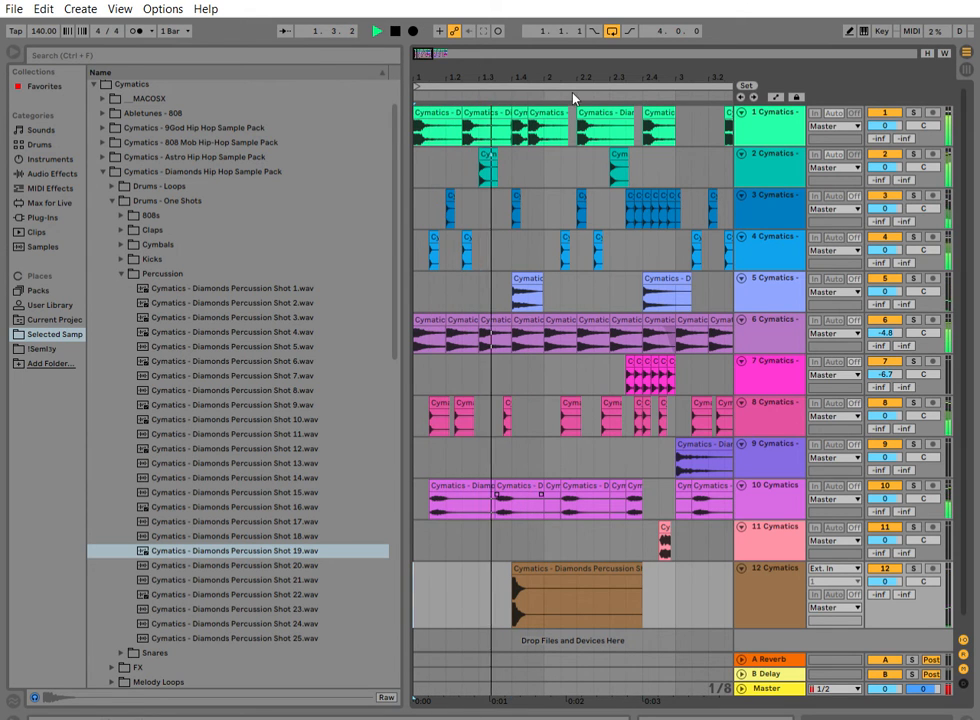
left_click_drag(574, 97, 499, 100)
key("space")
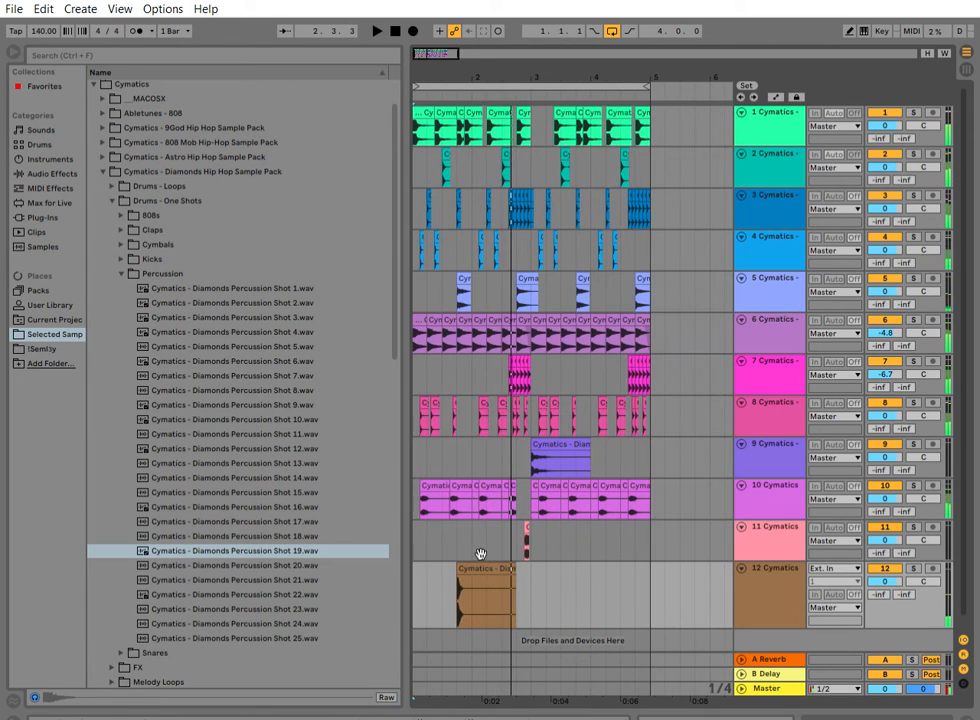
Move the Percussion Shot 19 clip to 2.3, shorten it to one beat and copy it to 4.3.
left_click_drag(480, 553, 511, 560)
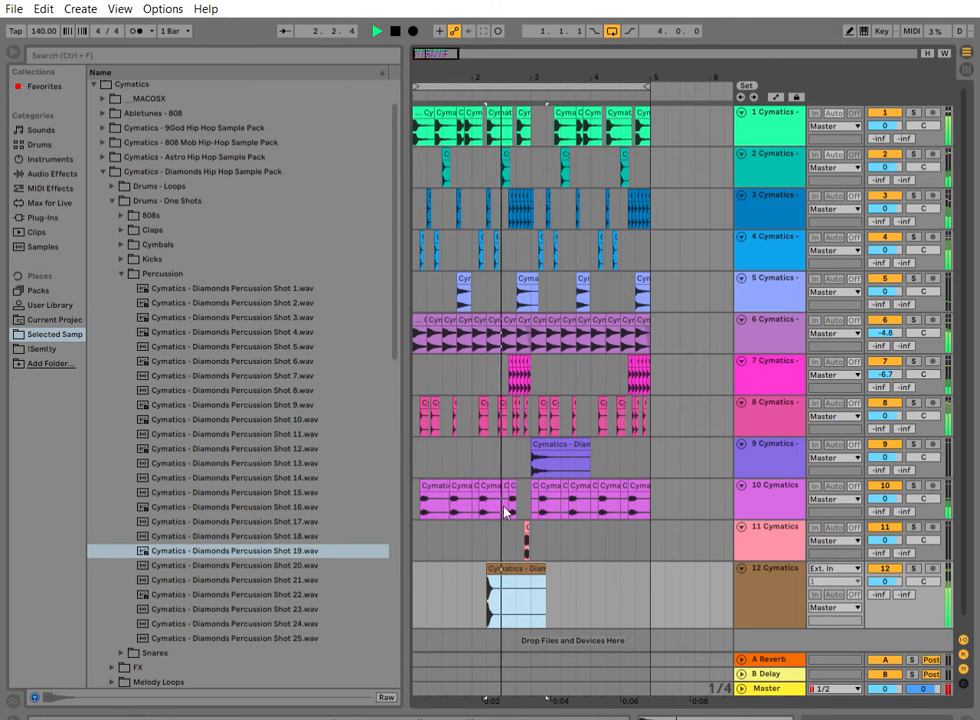
double_click(395, 31)
left_click_drag(506, 554, 527, 558)
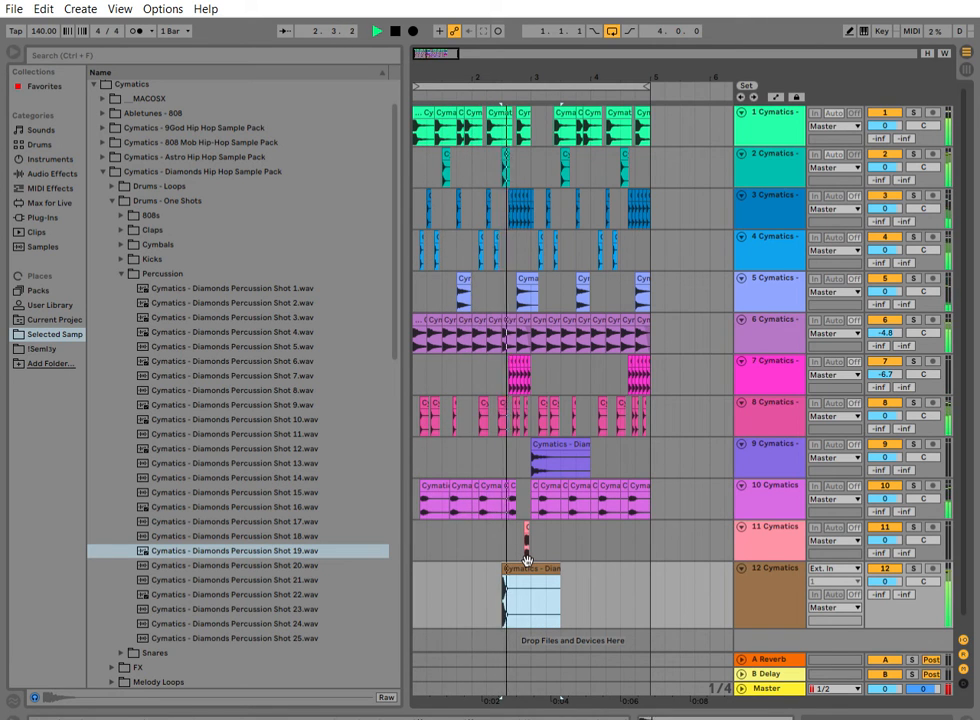
left_click_drag(558, 567, 628, 568)
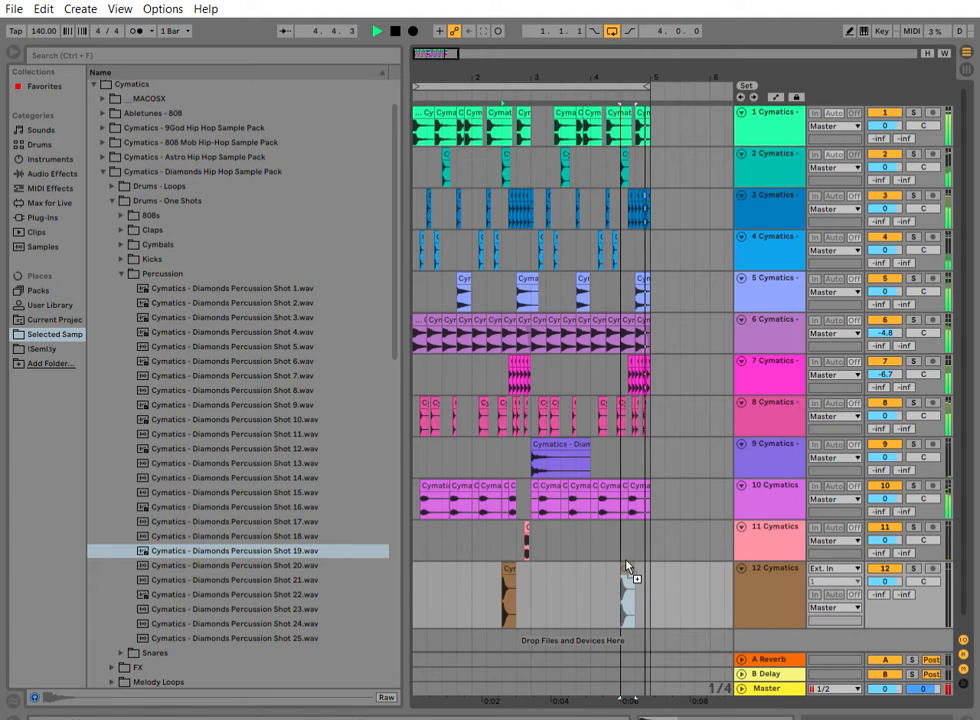
key("space")
Audition Percussion Shots 22 and 23, place Shot 22 on a new track 13 at bar 1 and trim it to end at 1.2.3.
left_click(232, 591)
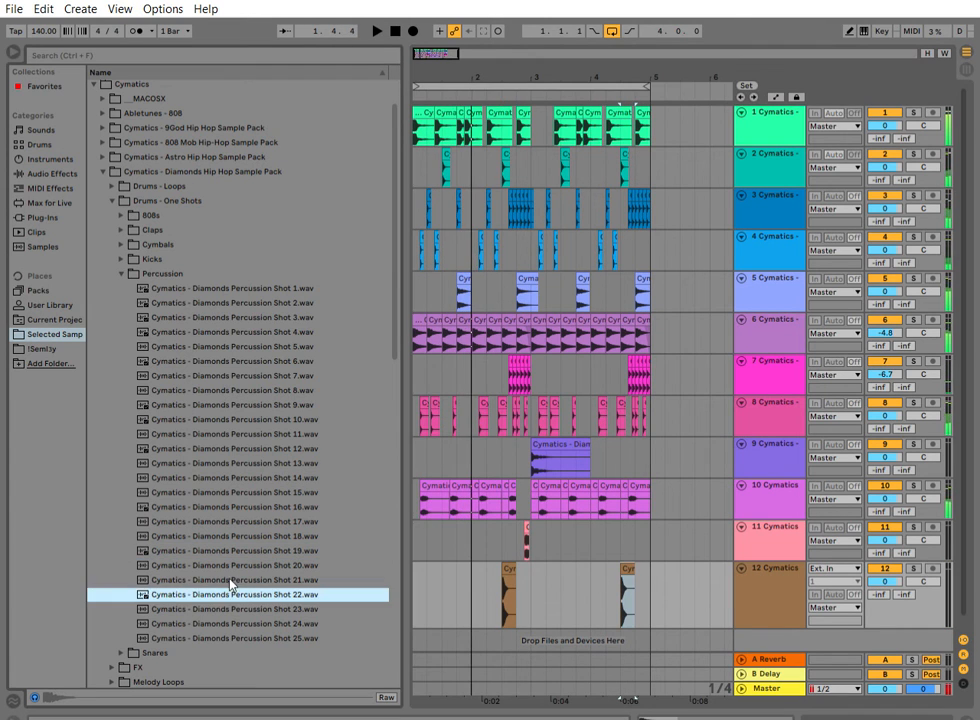
left_click(235, 605)
left_click(232, 591)
left_click_drag(232, 591, 425, 630)
key("space")
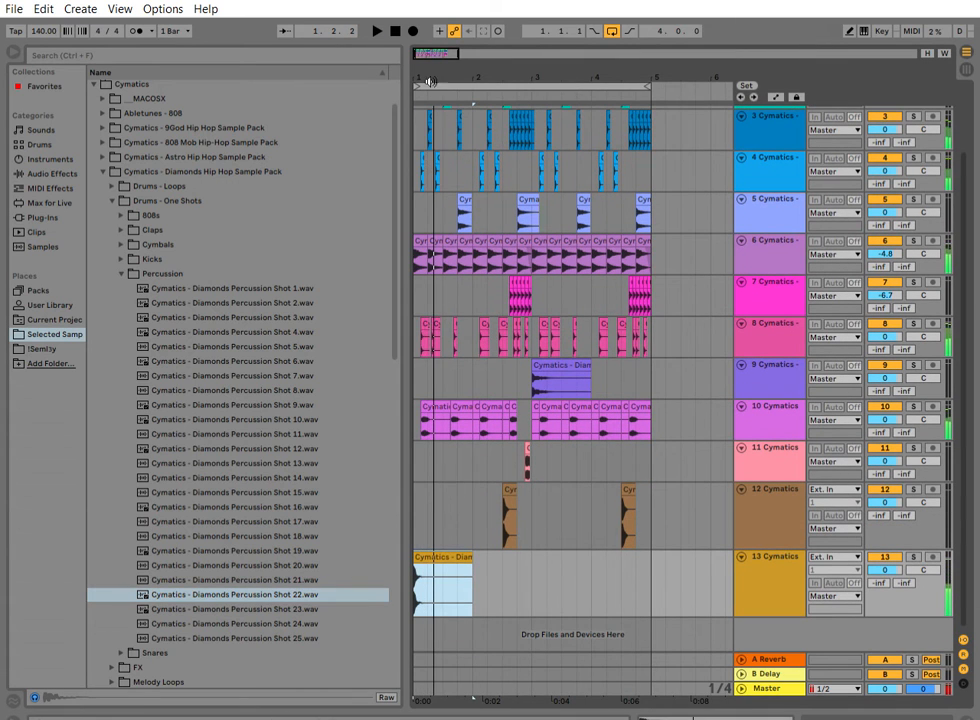
left_click_drag(422, 74, 501, 713)
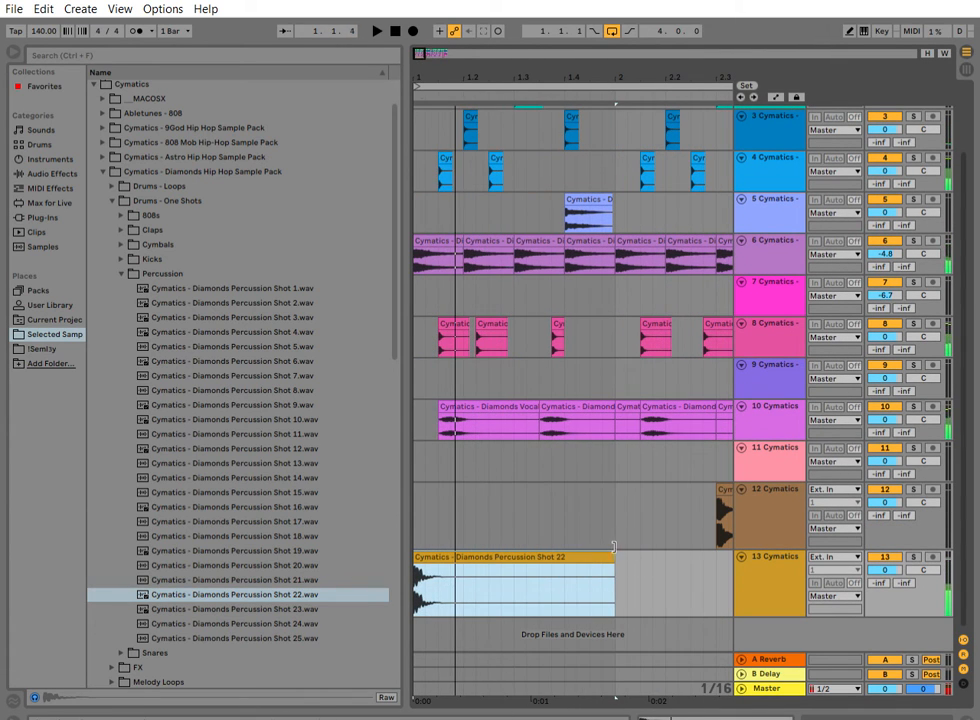
Open the Percussion Shot 22 clip and choose its Transposition envelope.
double_click(470, 556)
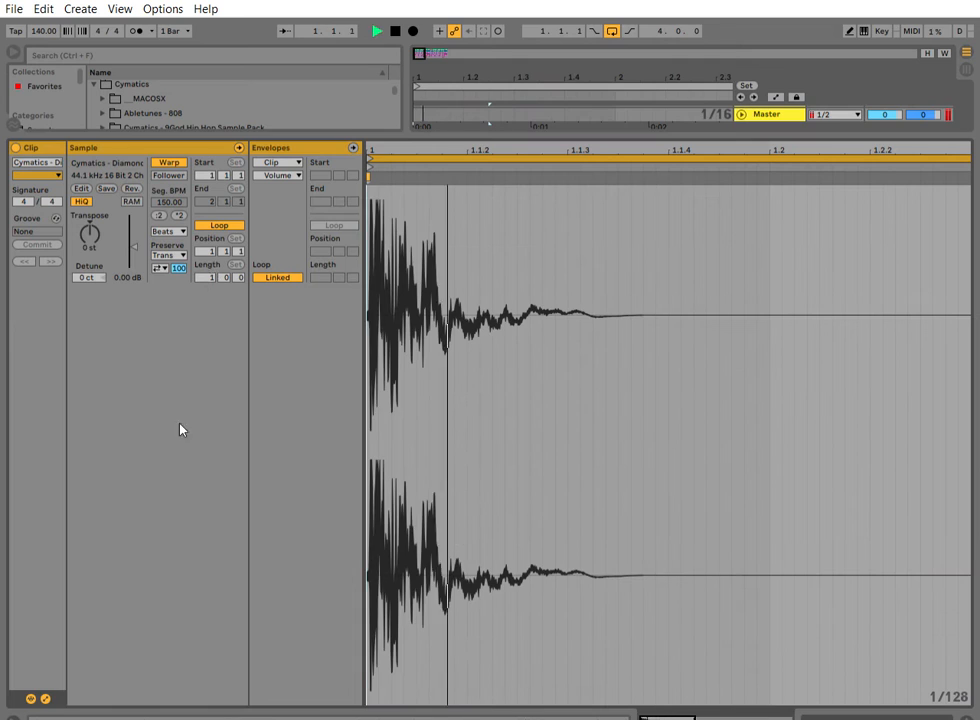
left_click(285, 178)
left_click(300, 202)
key("space")
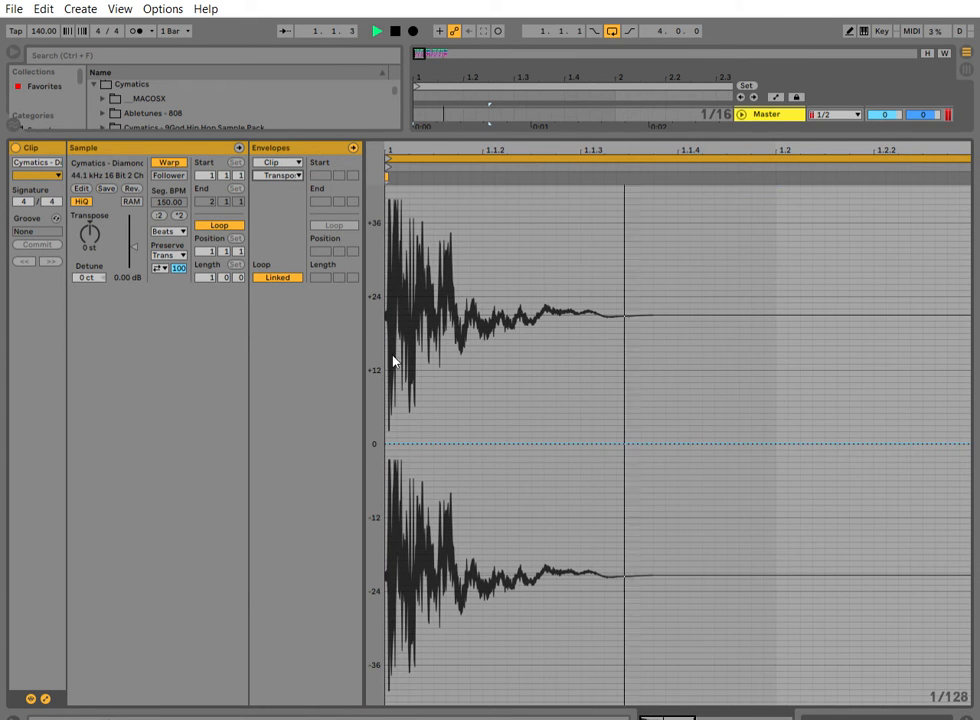
Lower the Percussion Shot 22 clip's transposition envelope to -36 semitones and audition the result repeatedly.
key("space")
left_click(387, 443)
key("space")
left_click_drag(388, 436, 389, 663)
key("space")
key("space")
key("space")
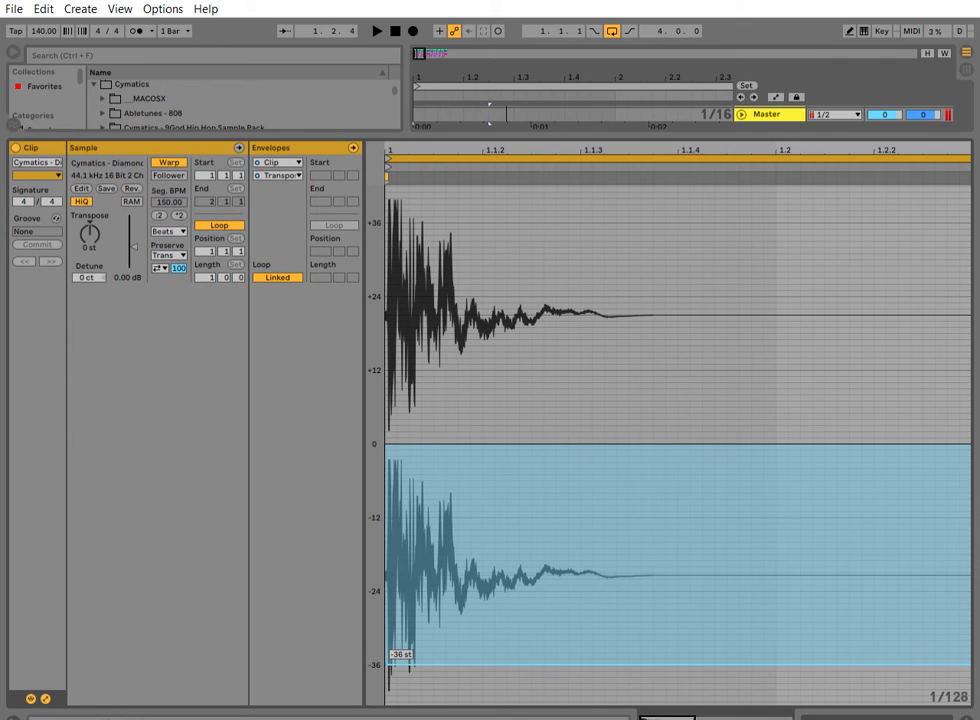
key("space")
Return to the arrangement and copy the Percussion Shot 22 clip to bar 2 on track 13.
left_click_drag(696, 130, 620, 695)
key("space")
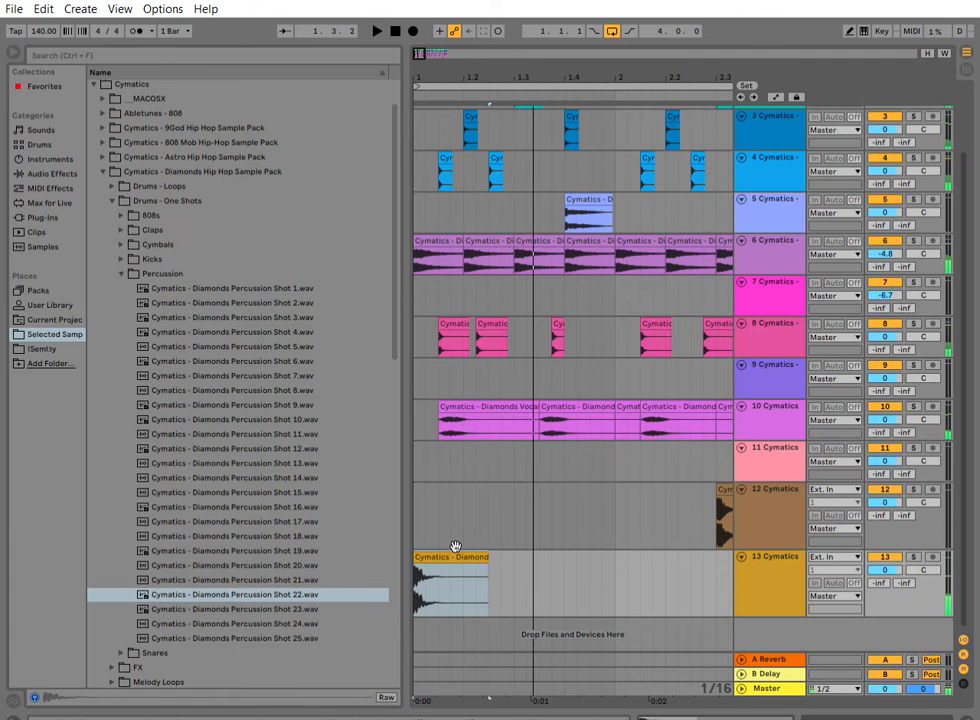
left_click_drag(455, 546, 637, 551)
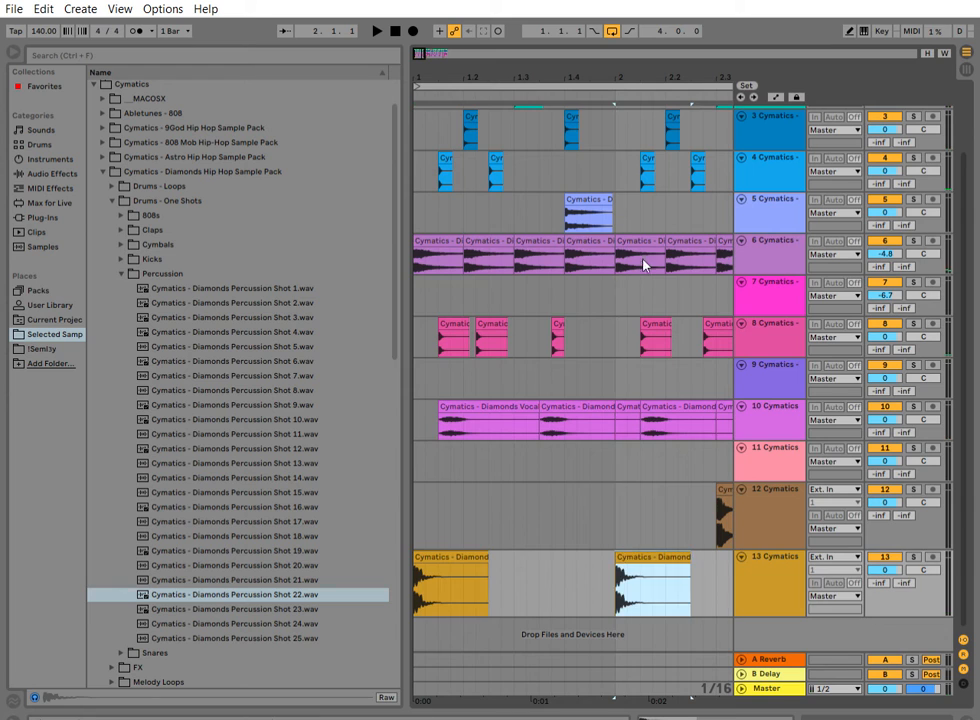
Try the copied Percussion Shot 22 clip on track 13 at 1.4.3 instead of bar 2 and audition the loop repeatedly.
scroll(643, 265, "up", 2)
key("space")
scroll(640, 465, "down", 1)
key("space")
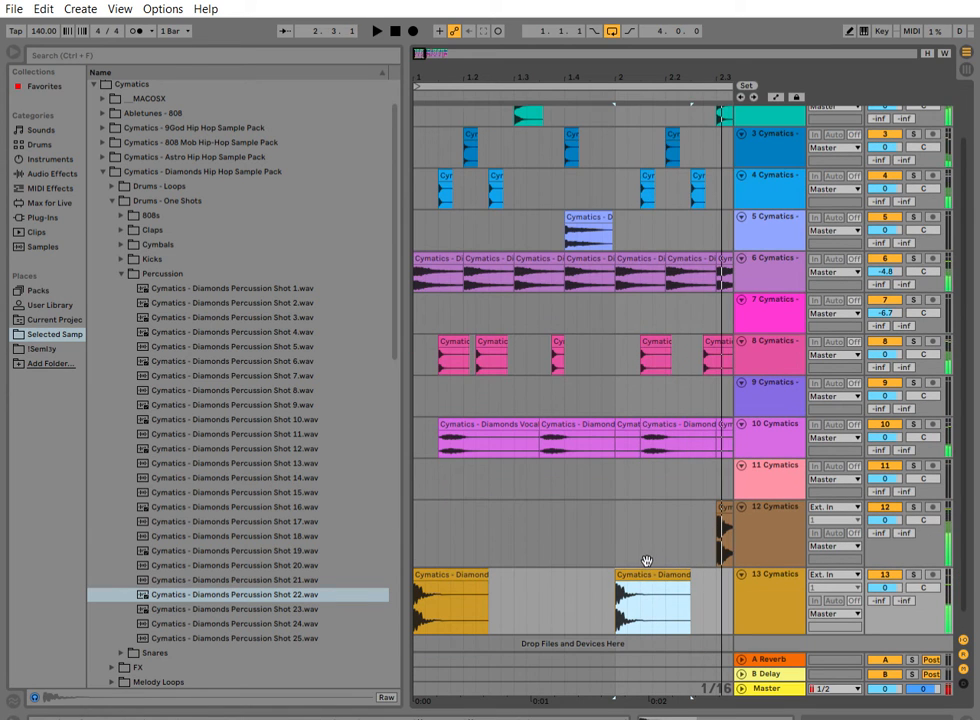
left_click(396, 30)
key("space")
mouse_move(443, 58)
left_mouse_down()
mouse_move(443, 40)
mouse_move(441, 82)
left_mouse_up()
key("space")
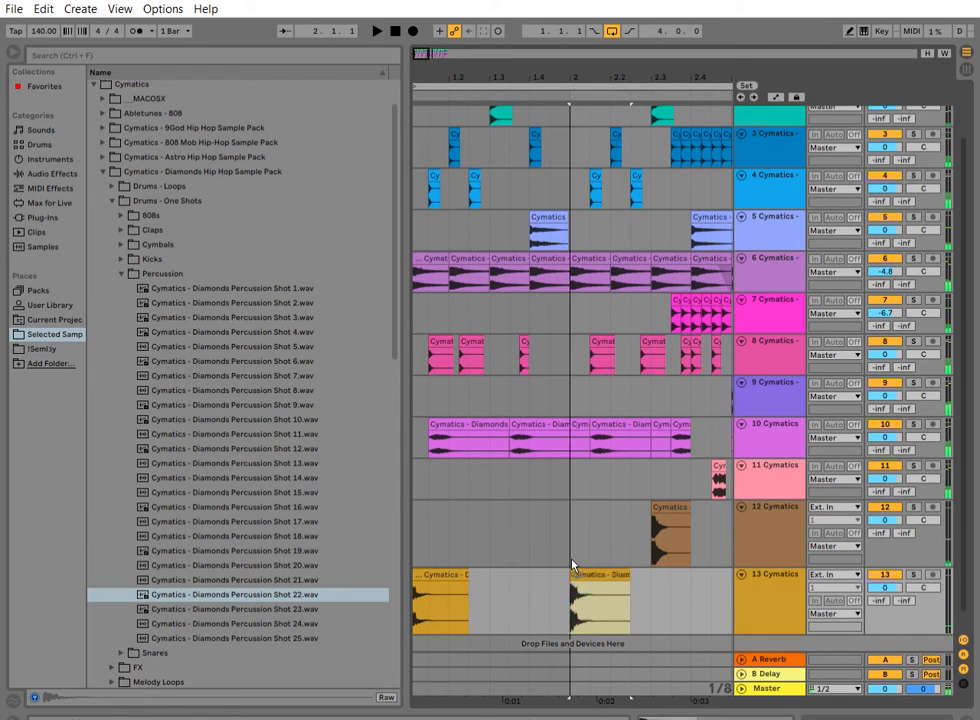
left_click_drag(607, 570, 577, 566)
key("space")
left_click(396, 29)
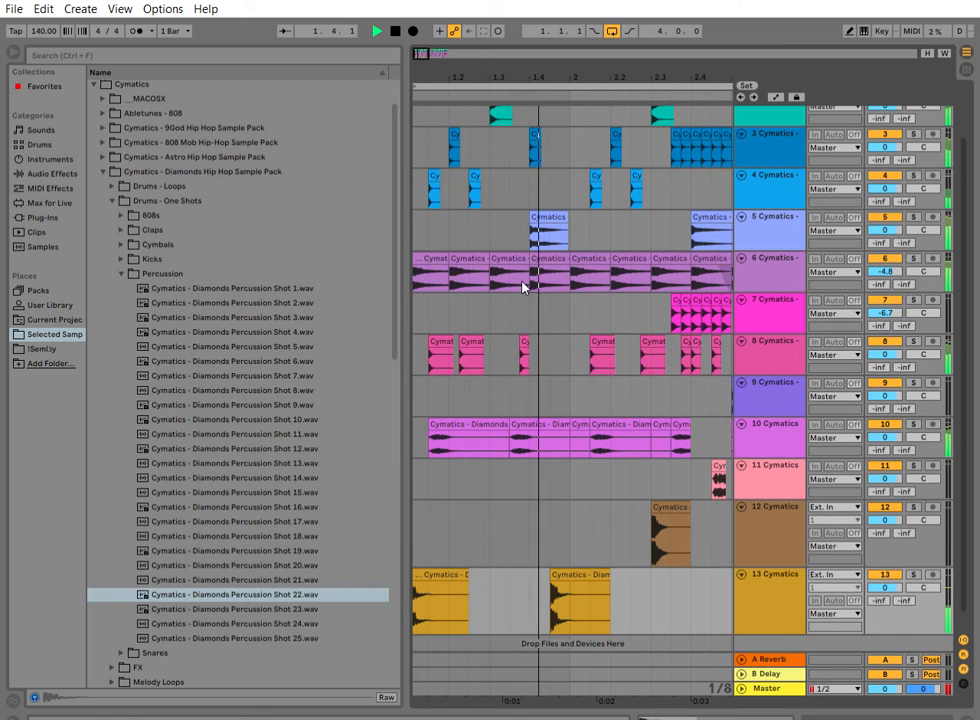
key("space")
key("space")
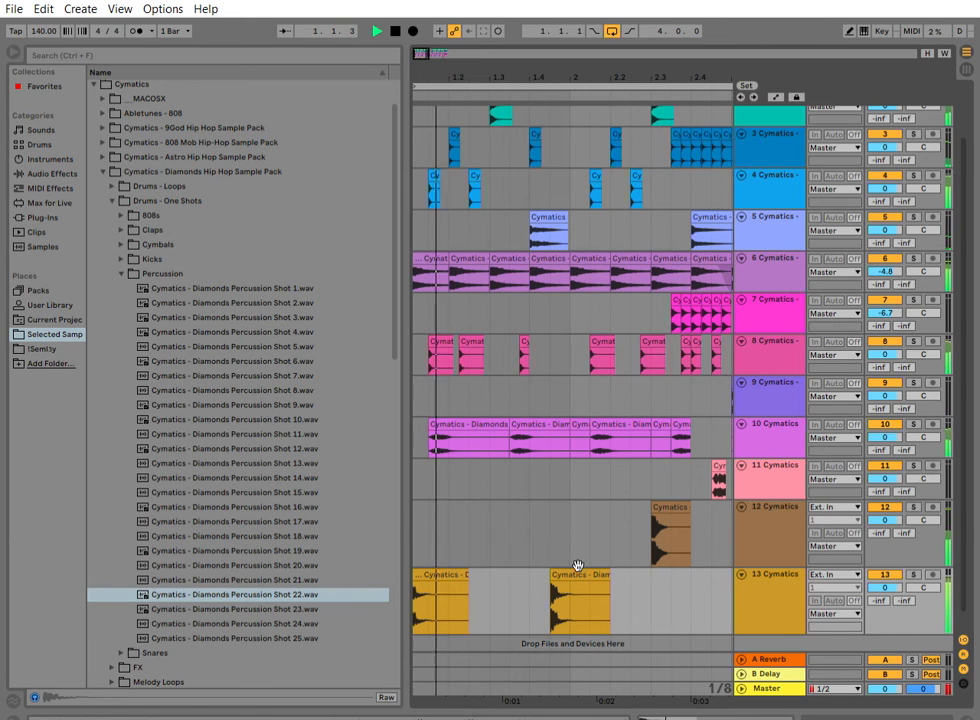
Replace the Percussion Shot 22 clips on track 13 with a first clip trimmed to one beat and its copy at 1.4.3.
left_click_drag(578, 571, 612, 579)
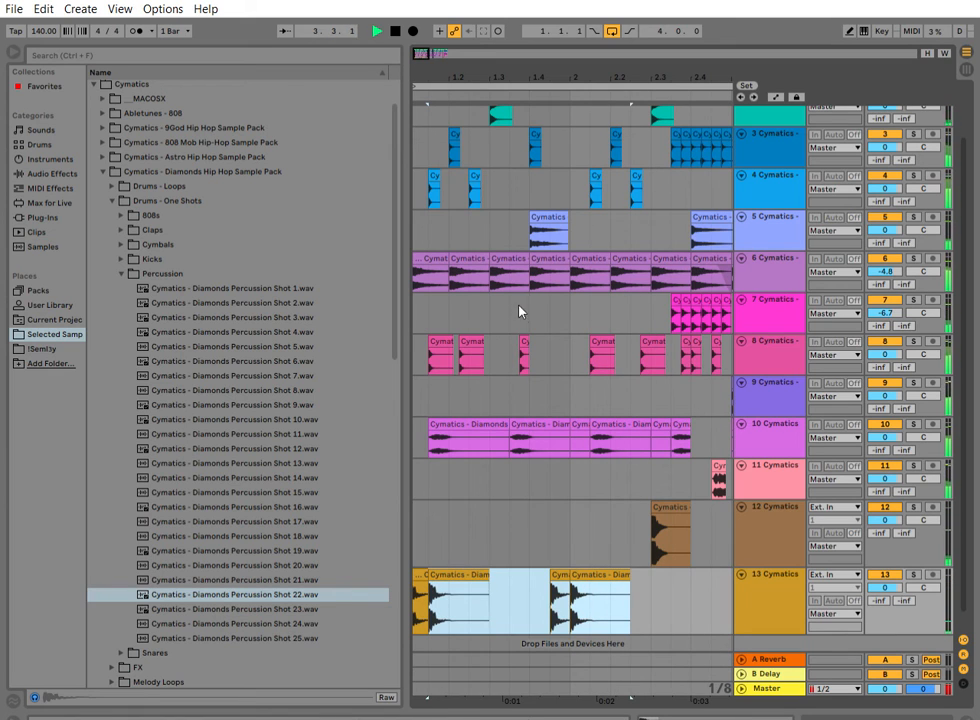
key("space")
key("Delete")
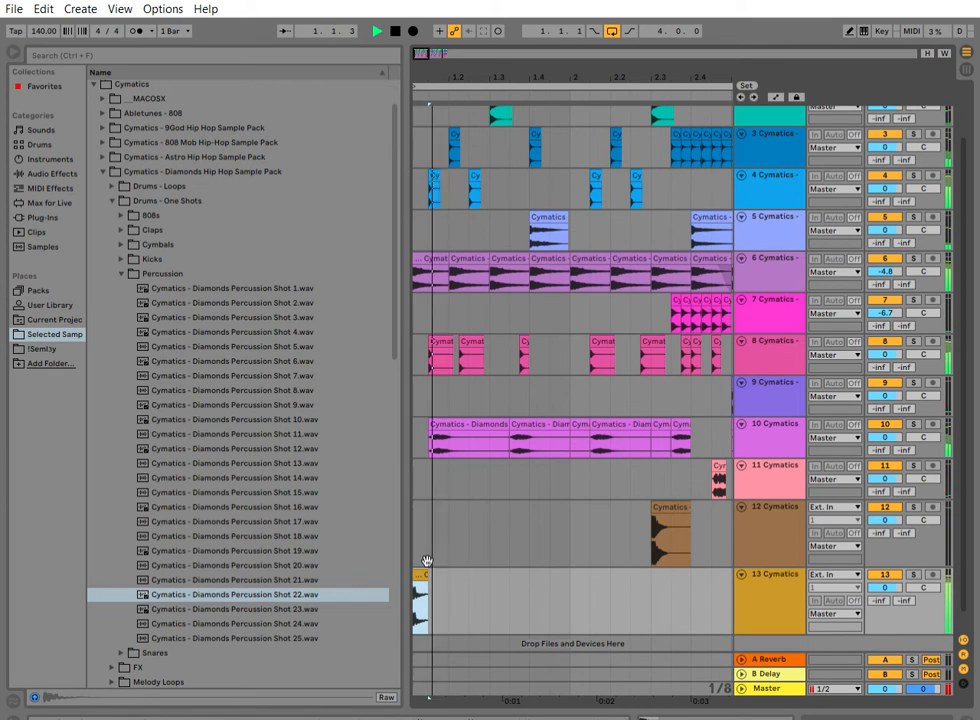
mouse_move(428, 572)
left_mouse_down()
mouse_move(542, 577)
mouse_move(580, 572)
mouse_move(576, 565)
left_mouse_up()
key("space")
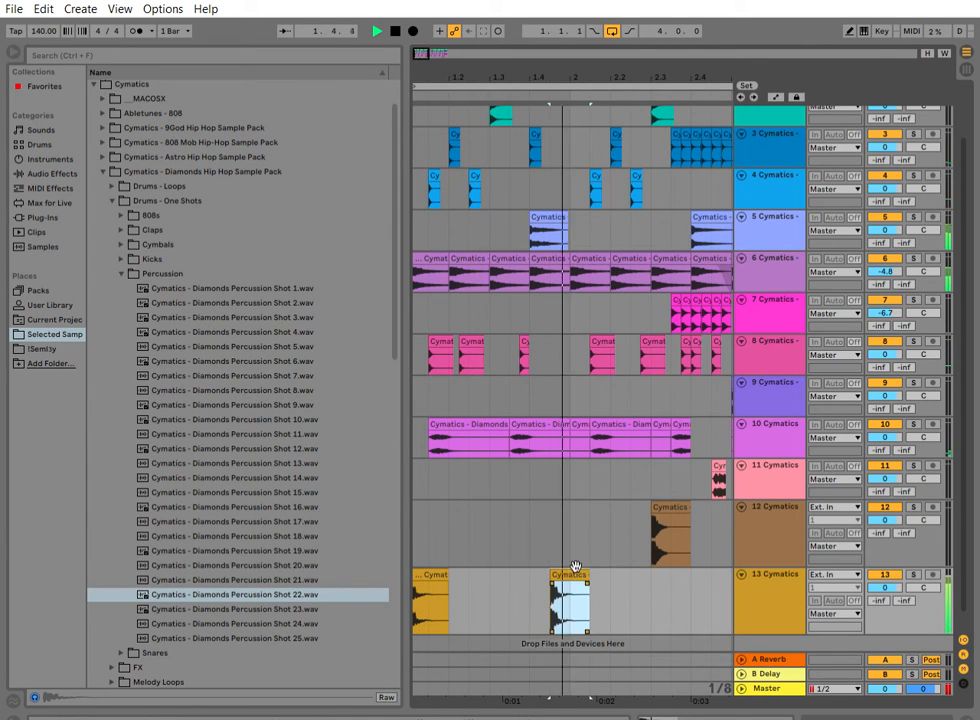
left_click(396, 34)
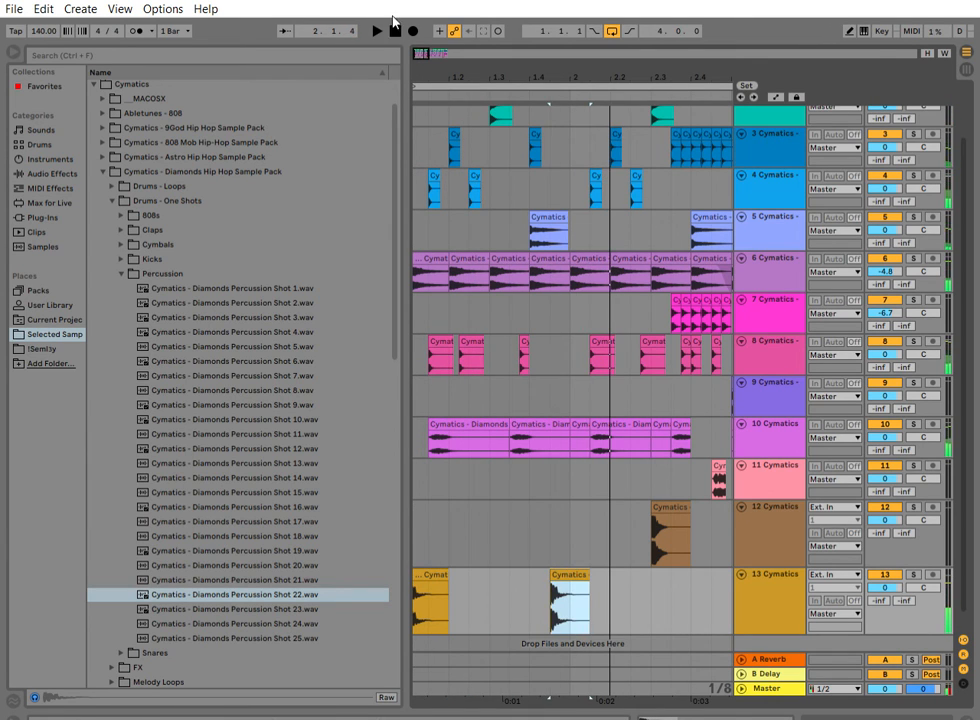
Move the copied Percussion Shot 22 clip to 1.4 and duplicate the two-clip pattern to bar 3 and 3.4 on track 13.
left_click(377, 31)
left_click_drag(562, 567, 677, 587)
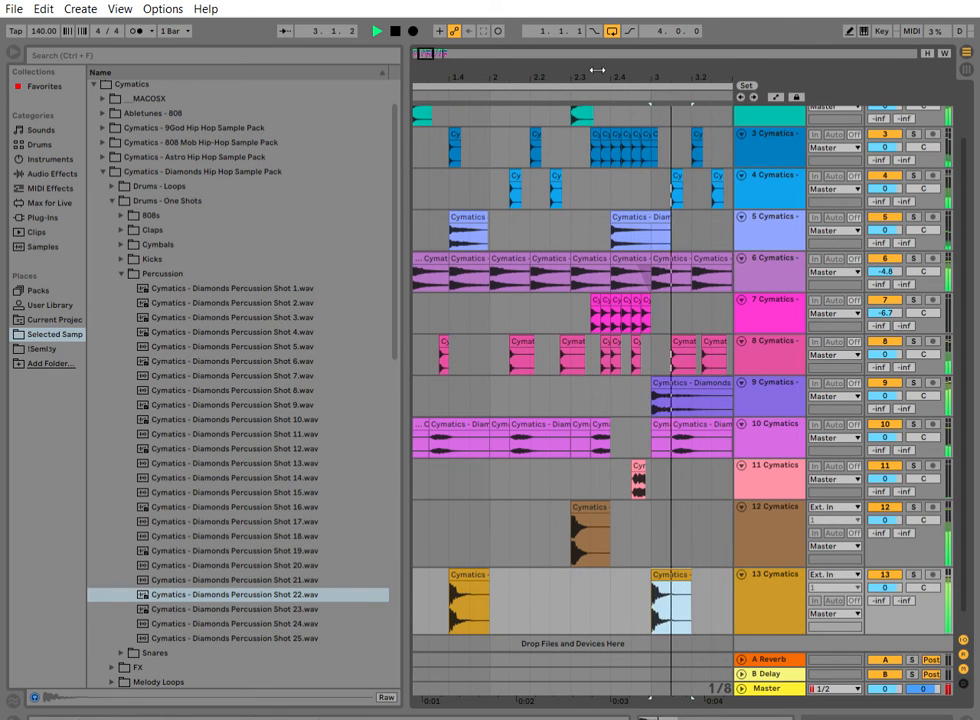
left_click_drag(597, 70, 597, 42)
left_click_drag(521, 572, 550, 576)
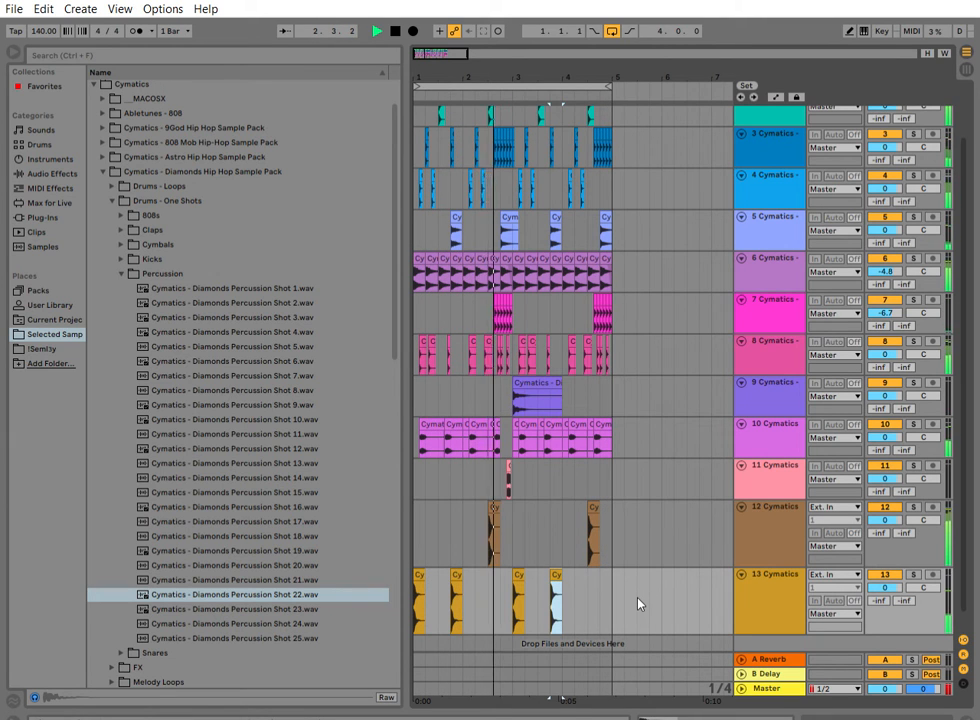
Set the transposition envelope of the first clip on track 12 to -12 semitones and audition it.
left_click(775, 508)
double_click(774, 504)
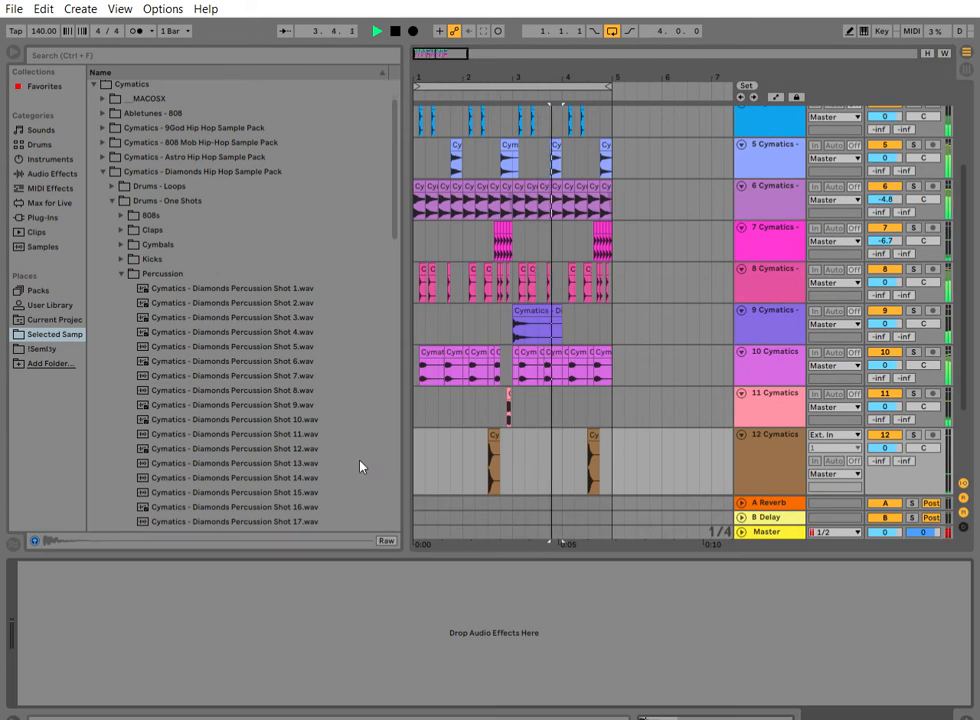
double_click(490, 432)
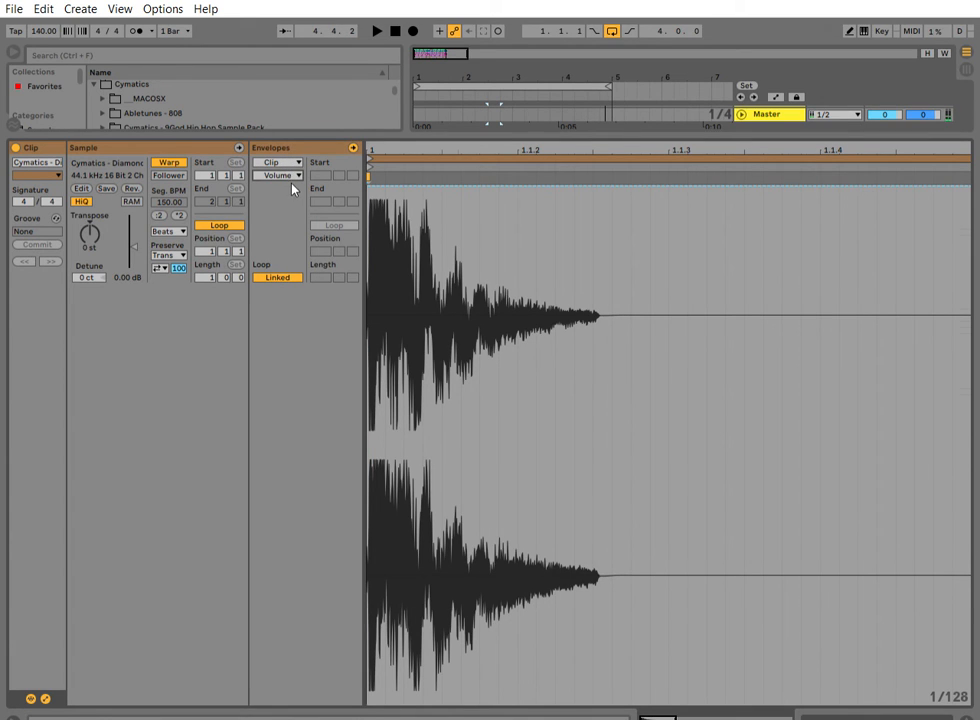
left_click(293, 190)
left_click_drag(388, 432, 388, 507)
key("space")
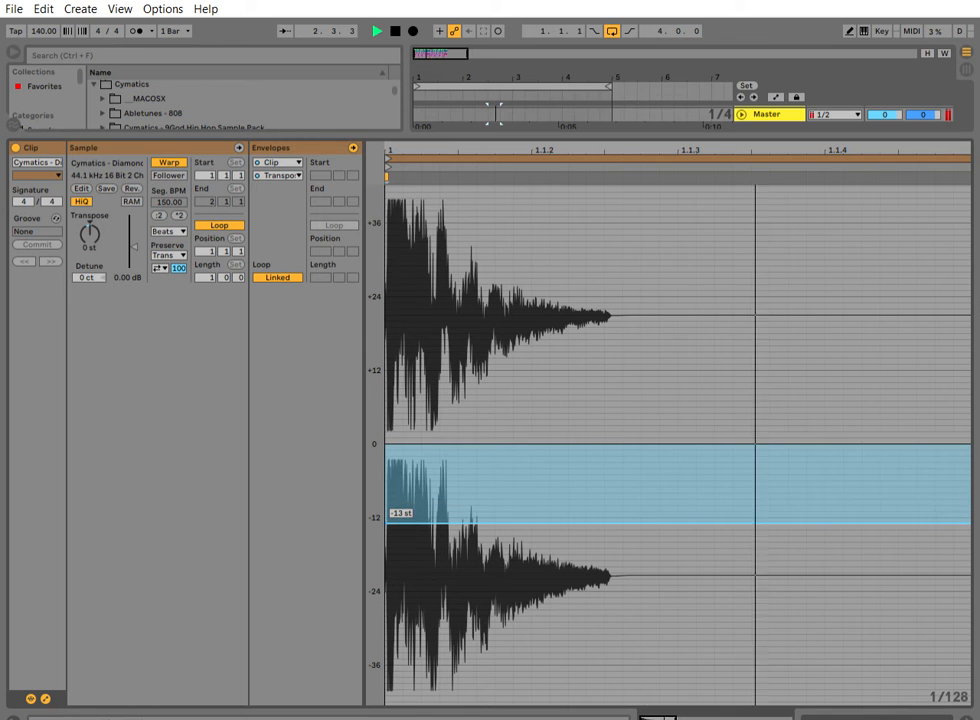
key("space")
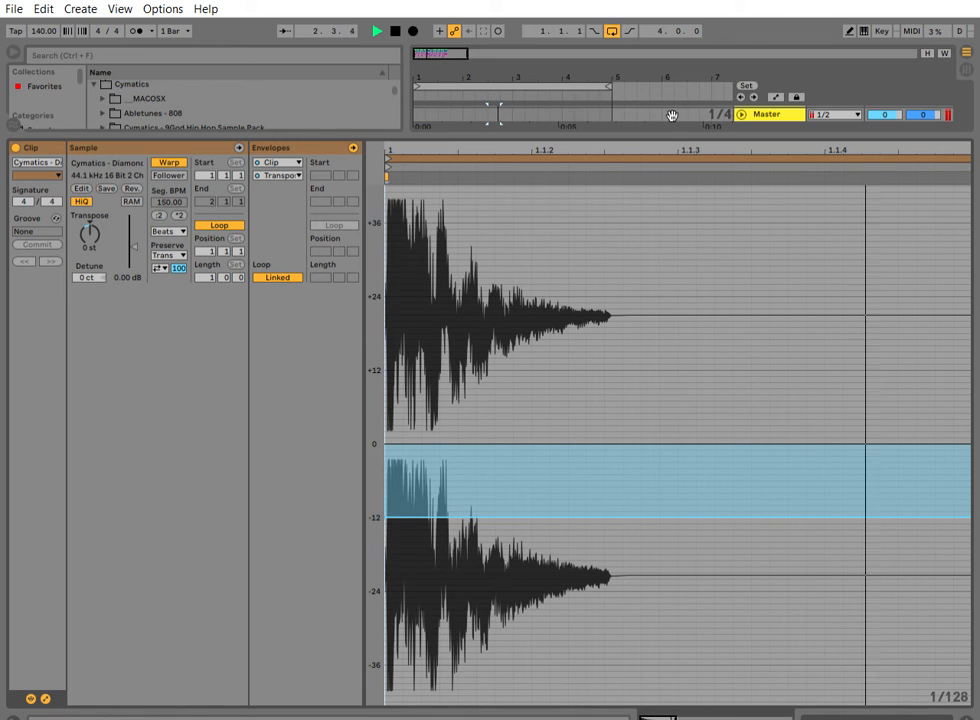
Return to the arrangement and lower track 12's volume to -9.5 dB while auditioning the loop.
left_click_drag(670, 124, 700, 700)
key("space")
key("space")
key("space")
key("space")
left_click_drag(885, 502, 885, 515)
key("space")
key("space")
key("space")
key("space")
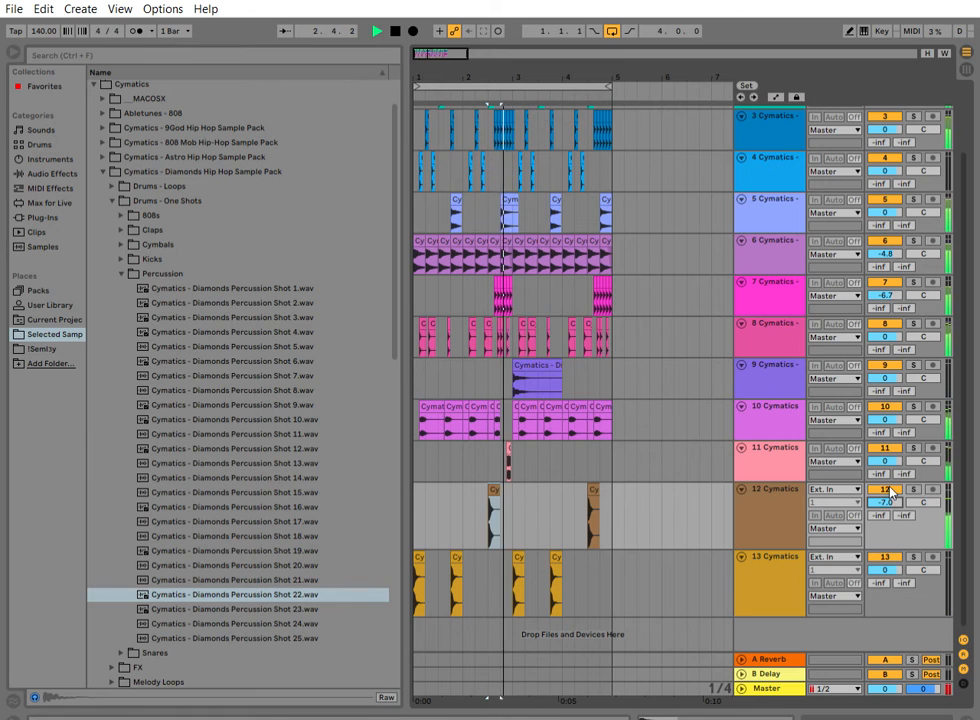
key("space")
key("space")
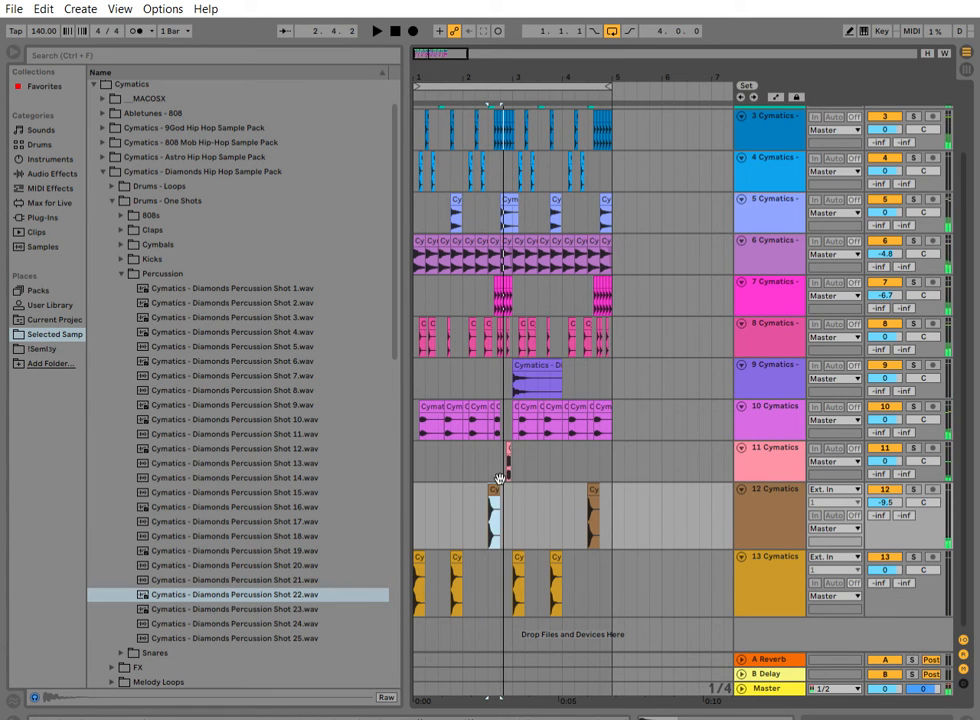
Lower the transposition envelope of the bar 4 clip on track 12 to about -25 semitones, auditioning it, and return to the arrangement.
double_click(596, 488)
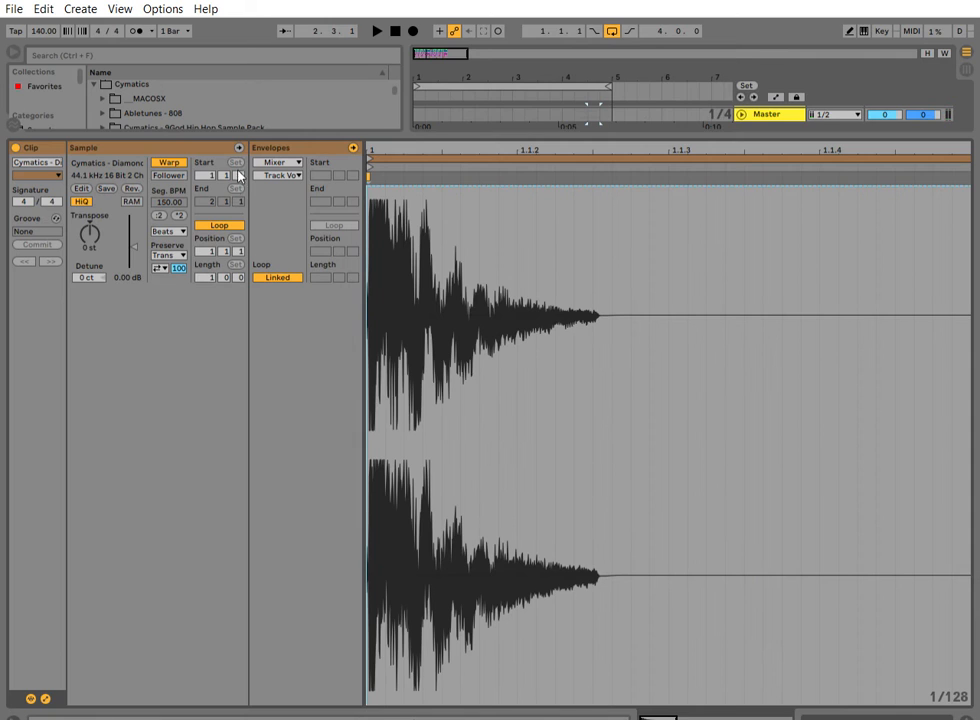
scroll(290, 187, "down", 1)
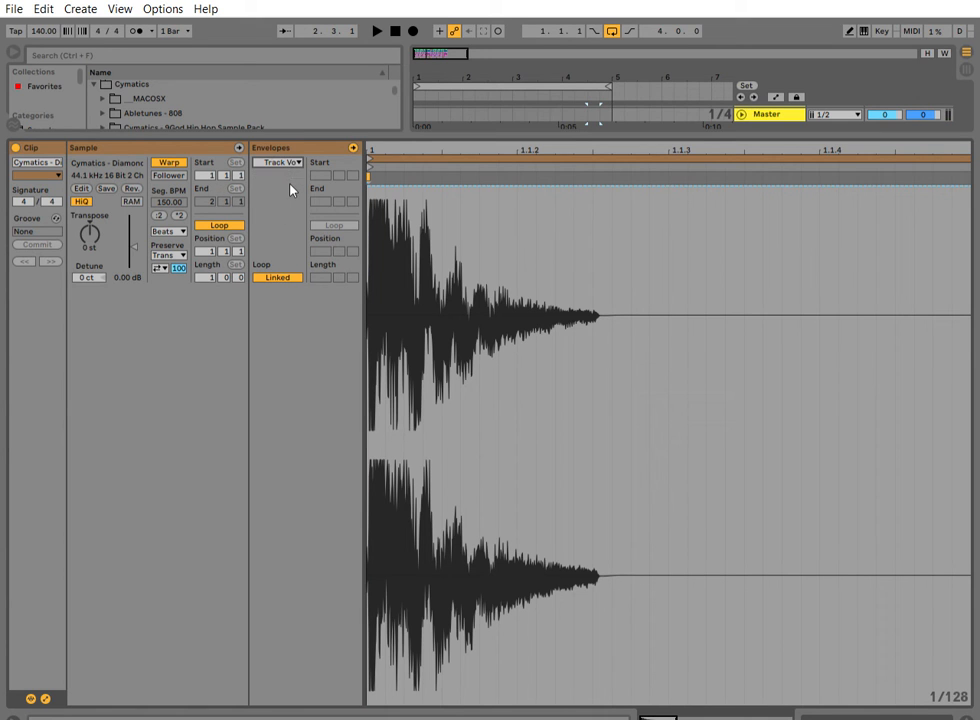
left_click(280, 161)
left_click(284, 173)
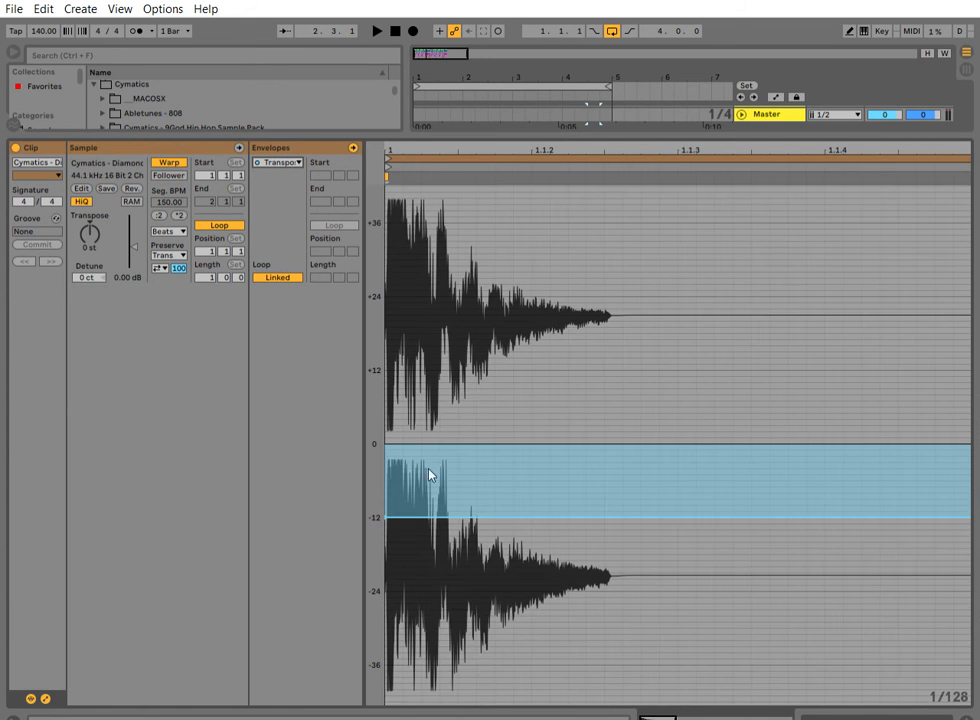
key("space")
left_click_drag(390, 507, 390, 601)
key("space")
key("space")
key("space")
key("space")
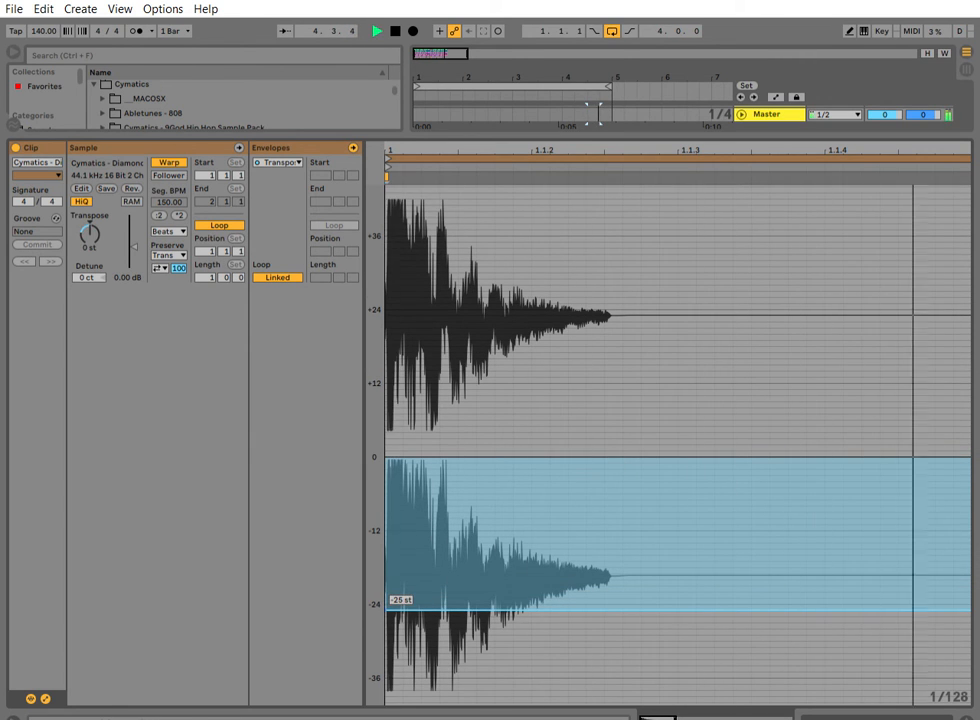
key("space")
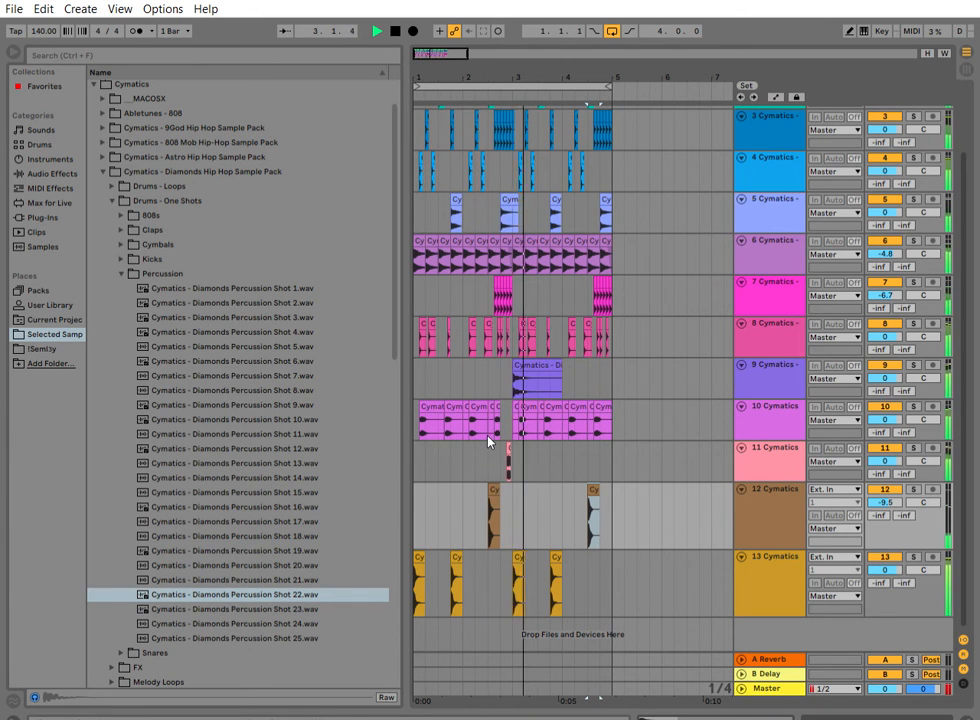
Delete the pink track 11 with its single short clip, and audition Percussion Shots 24 and 25.
left_click(789, 446)
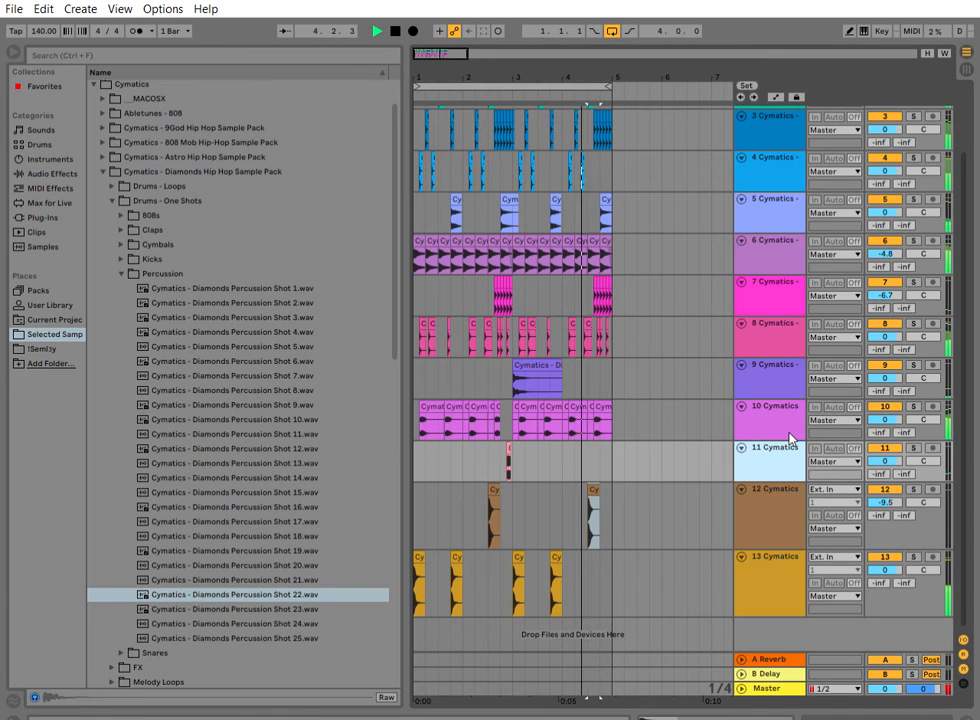
key("Delete")
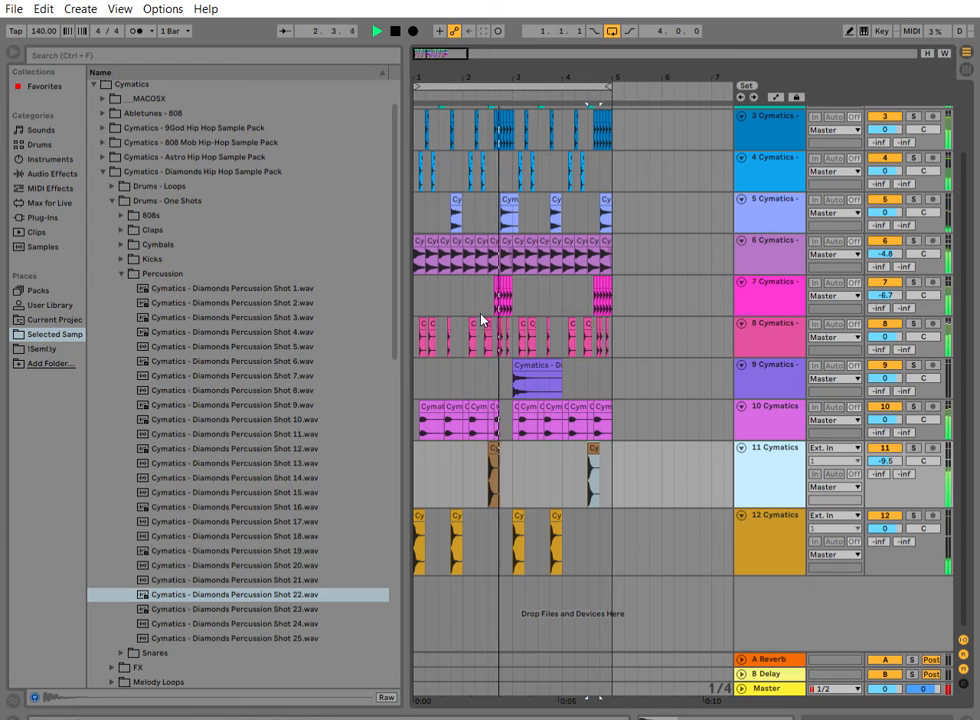
left_click(256, 624)
key("Down")
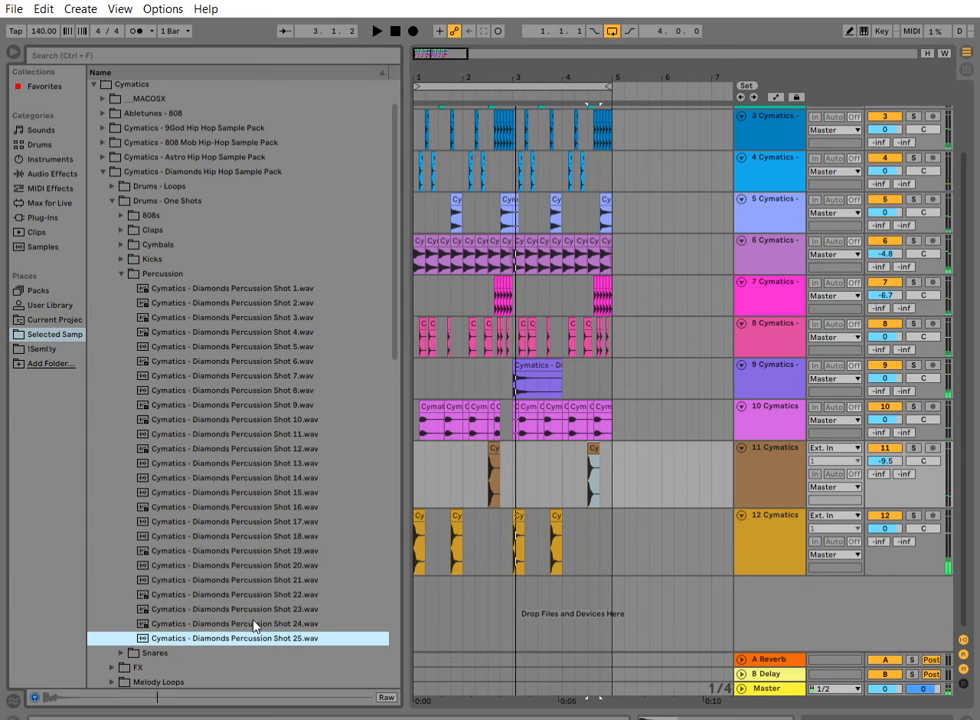
Place Percussion Shot 24 on track 11 at 2.4, audition it and shift the clip to 2.4.3.
left_click_drag(249, 620, 506, 454)
key("space")
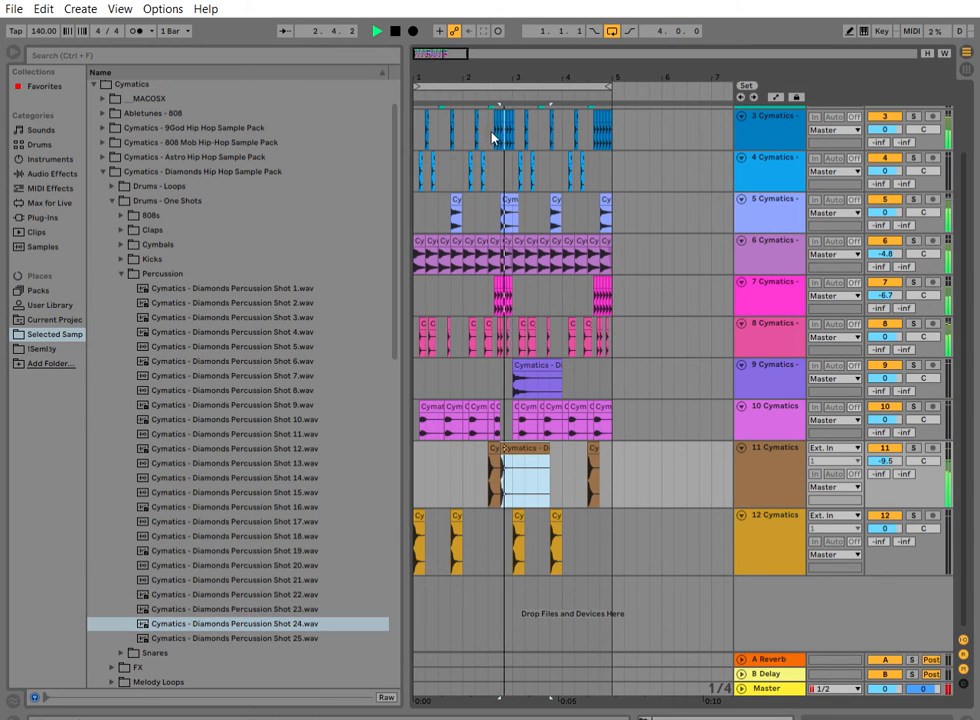
key("space")
key("space")
left_click_drag(518, 68, 519, 88)
key("space")
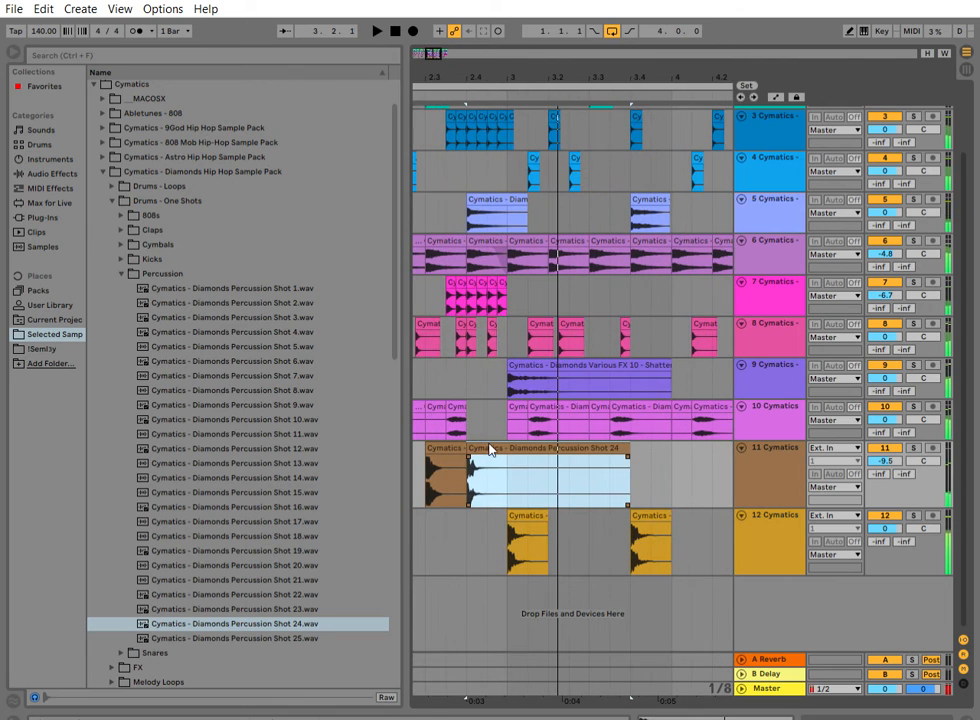
key("space")
left_click_drag(497, 446, 517, 444)
left_click(437, 84)
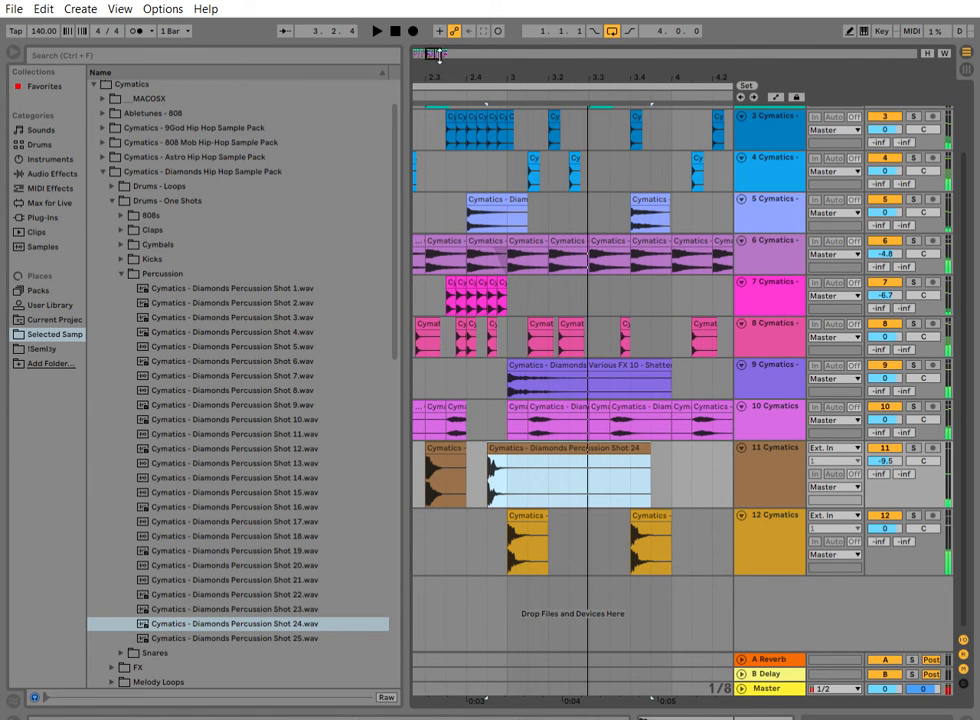
key("space")
Audition Percussion Shots 14, 12, 9, 4 and 8, and place Shot 9 on track 11 at 2.4.3 over the Shot 24 clip.
left_click(249, 474)
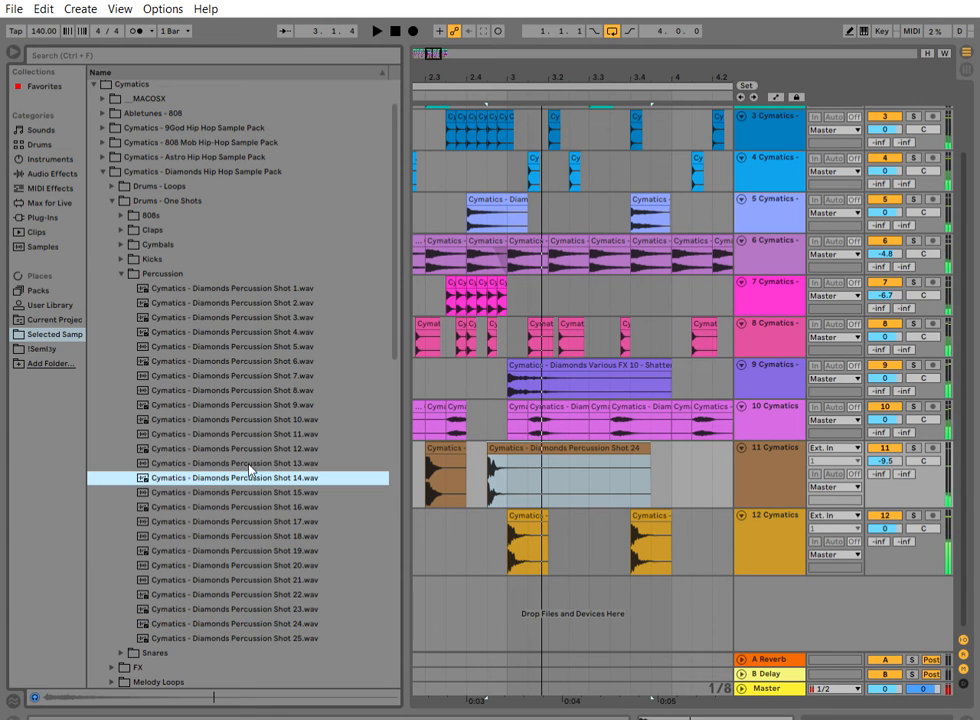
left_click(242, 445)
left_click(230, 405)
left_click(228, 328)
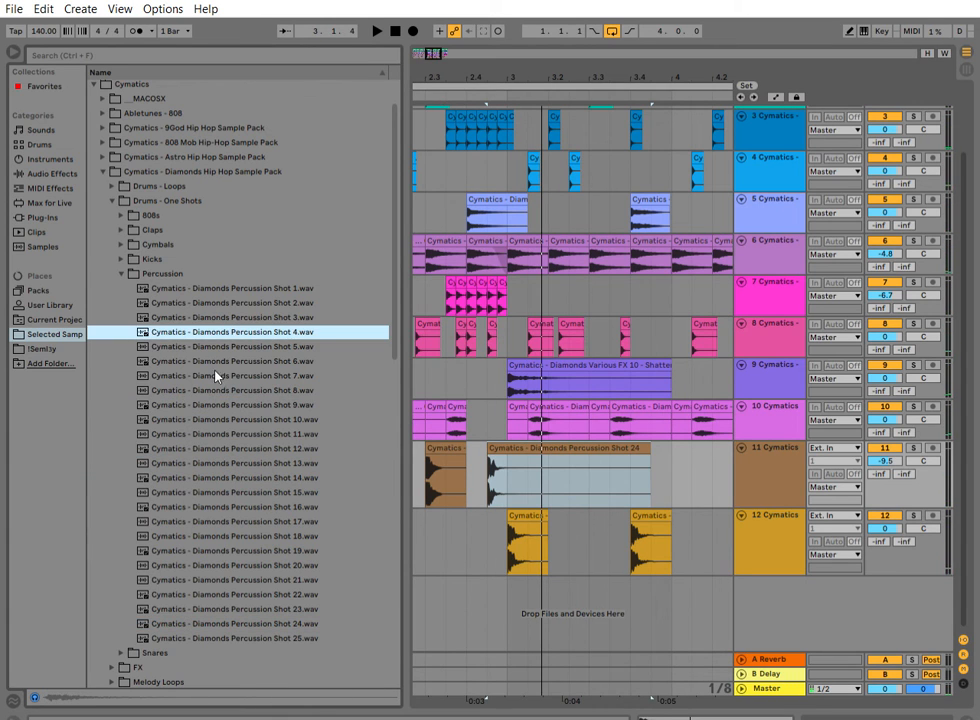
left_click(205, 390)
left_click(215, 405)
left_click(481, 449)
left_click_drag(481, 449, 490, 449)
key("space")
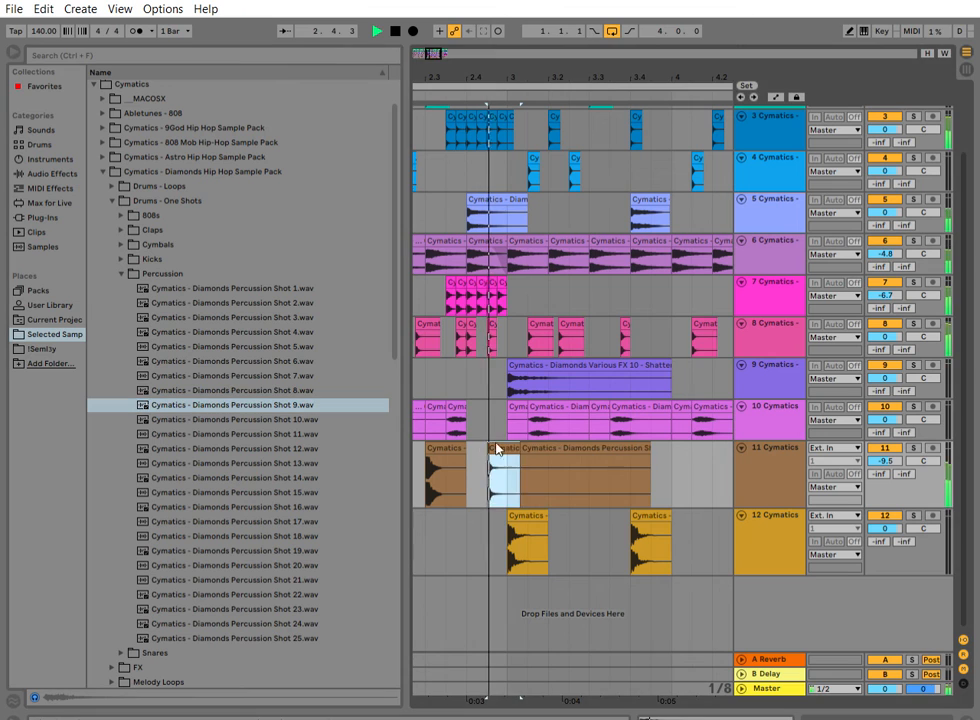
Delete the leftover Percussion Shot 24 clip from track 11 and move the Shot 9 clip to a new track 13 at 2.4.
left_click(548, 447)
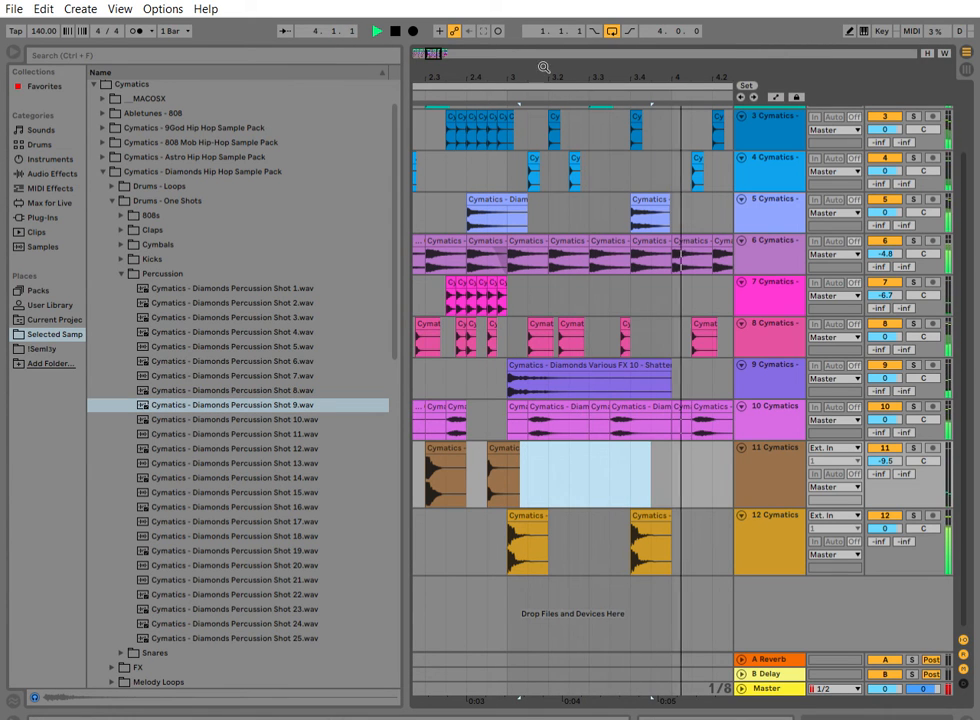
left_click_drag(579, 82, 508, 60)
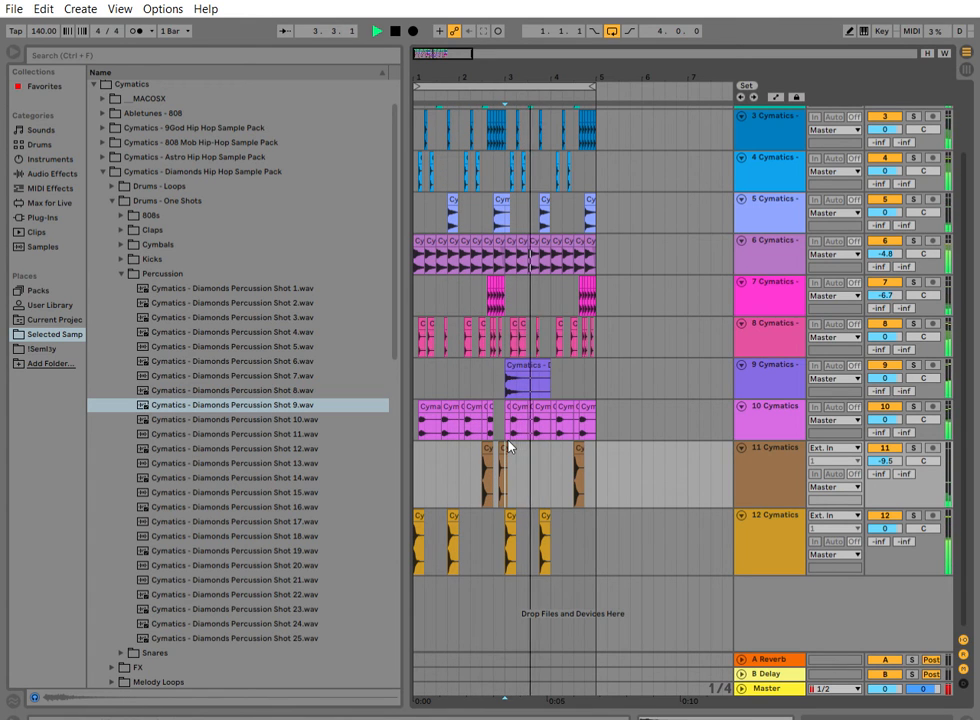
left_click_drag(510, 447, 500, 592)
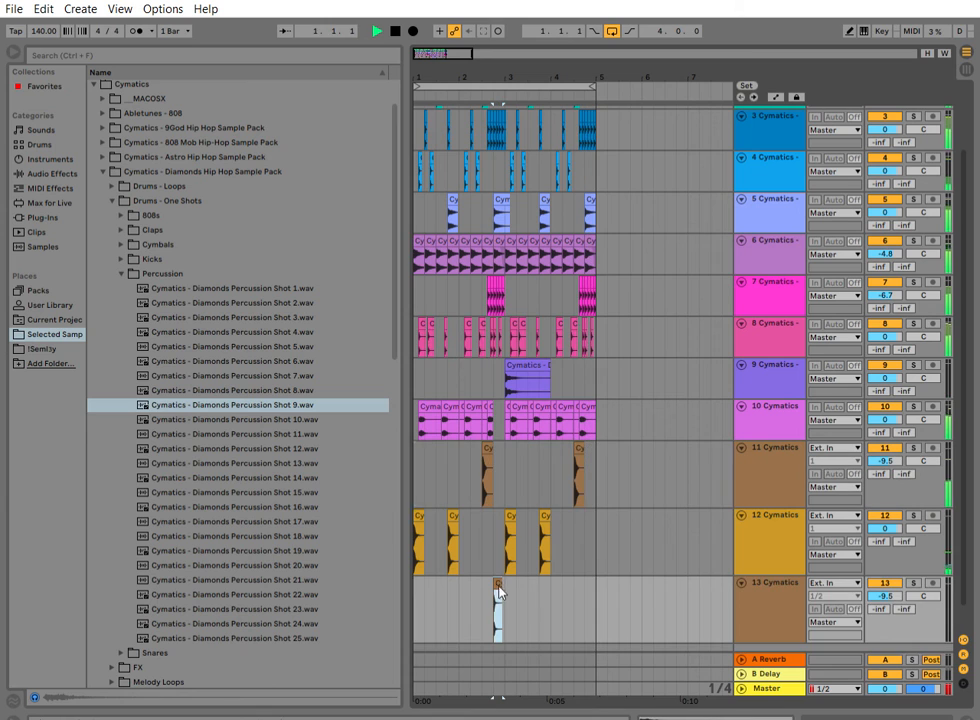
left_click(597, 582)
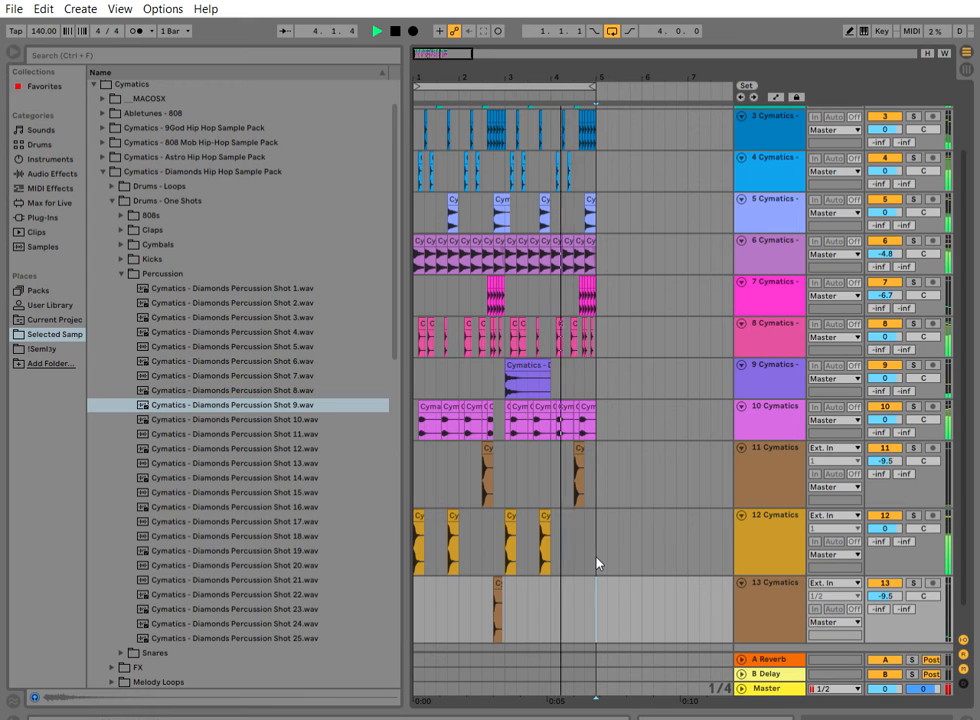
scroll(529, 530, "up", 2)
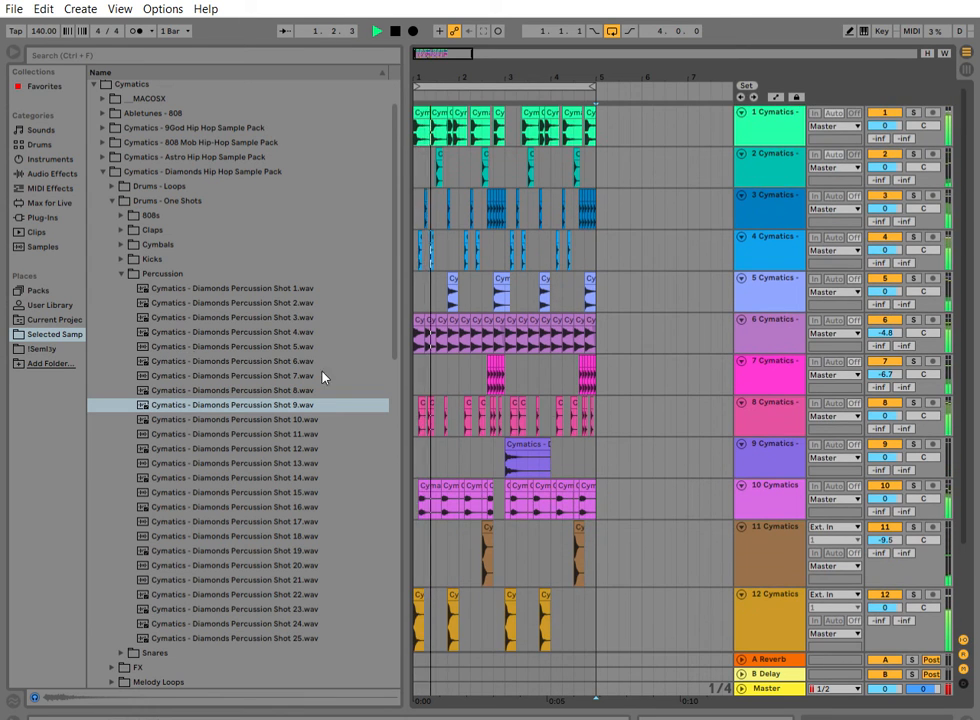
Stop playback, open the Diamonds 808s sample folder and audition 808 samples 6, 16, 7 and 4.
scroll(510, 402, "down", 3)
key("space")
left_click(121, 215)
left_click(182, 299)
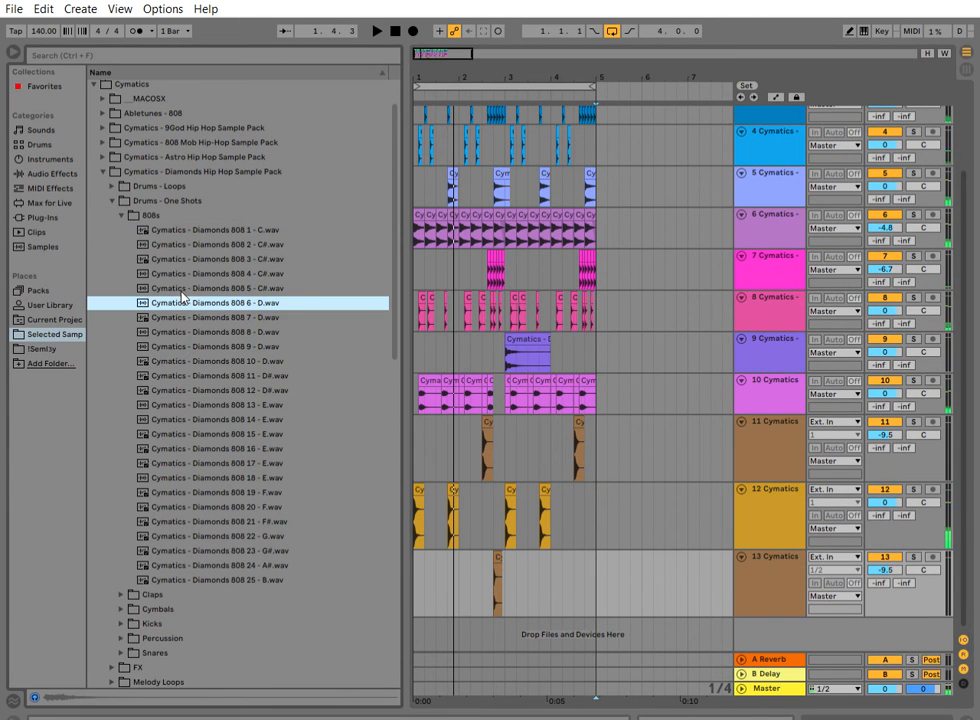
left_click(226, 447)
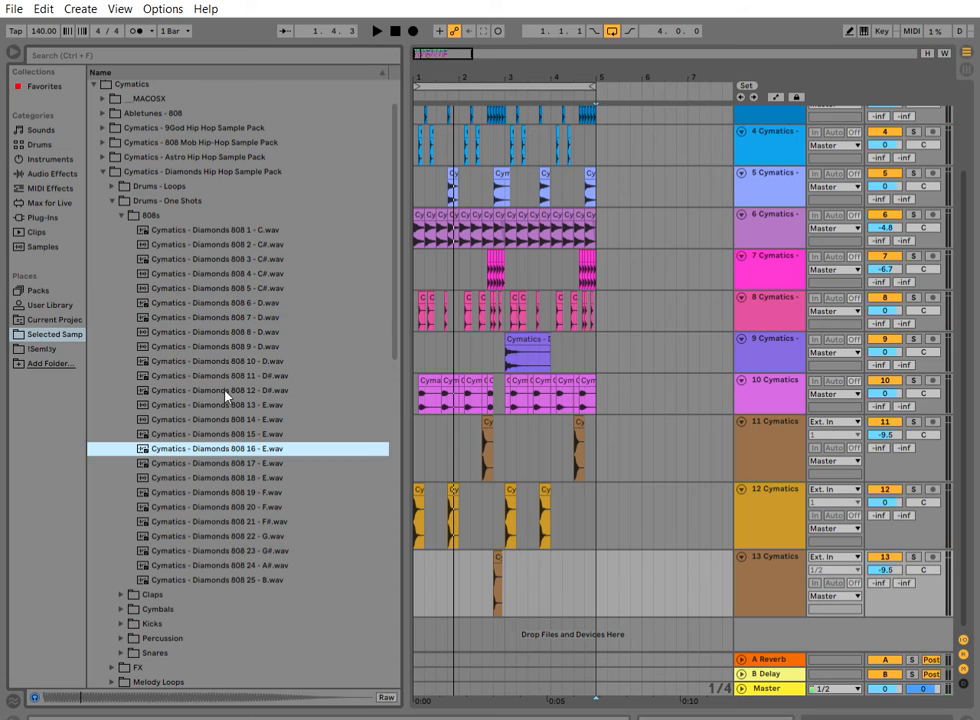
left_click(217, 316)
left_click(188, 299)
left_click(223, 272)
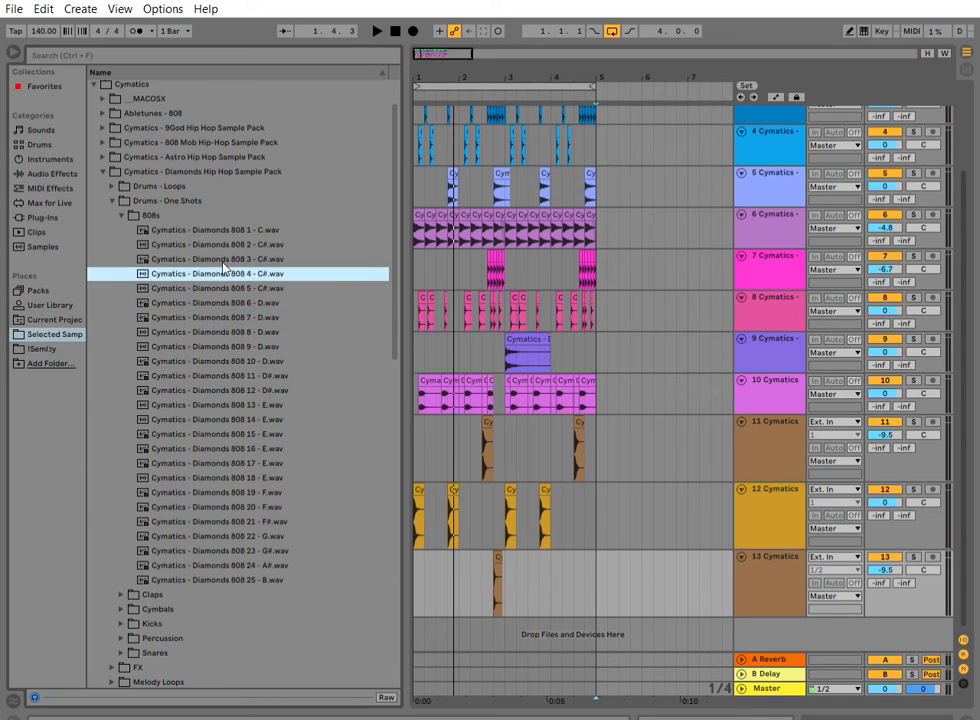
Audition Diamonds 808 samples 6, 11, 7, 2, 13 and 5 to compare the bass sounds.
left_click(224, 300)
left_click(220, 373)
left_click(216, 287)
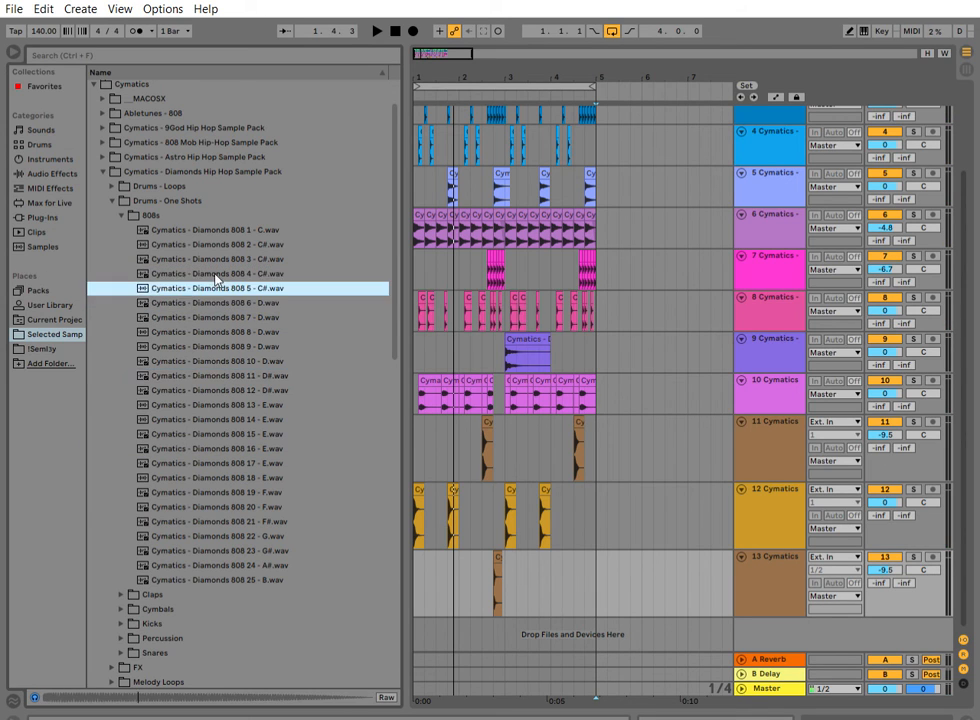
key("Down")
key("Down")
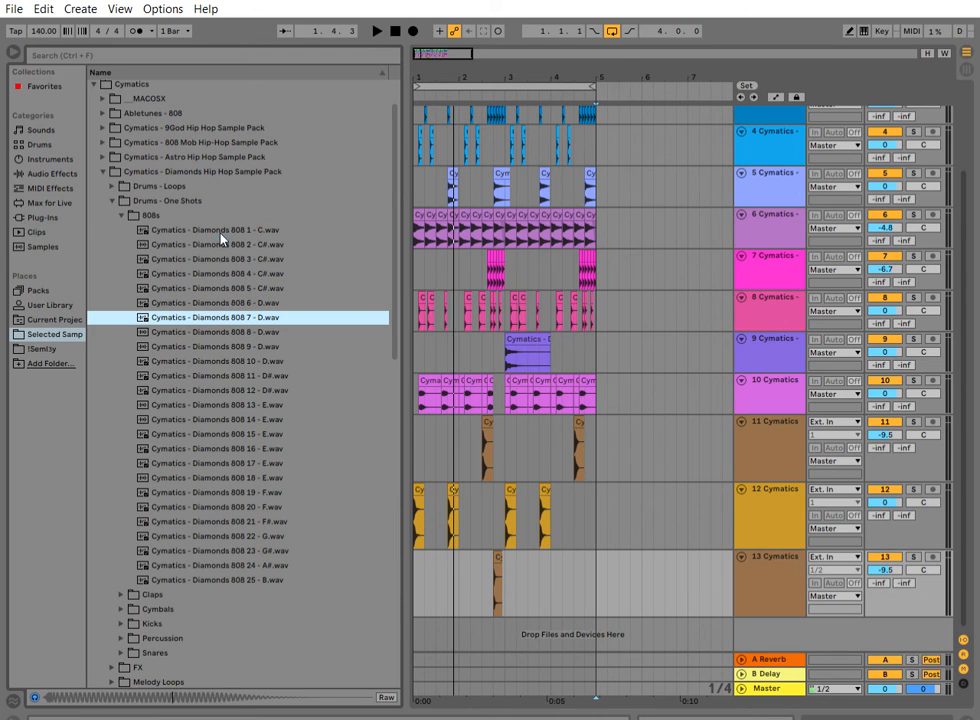
left_click(233, 247)
left_click(242, 312)
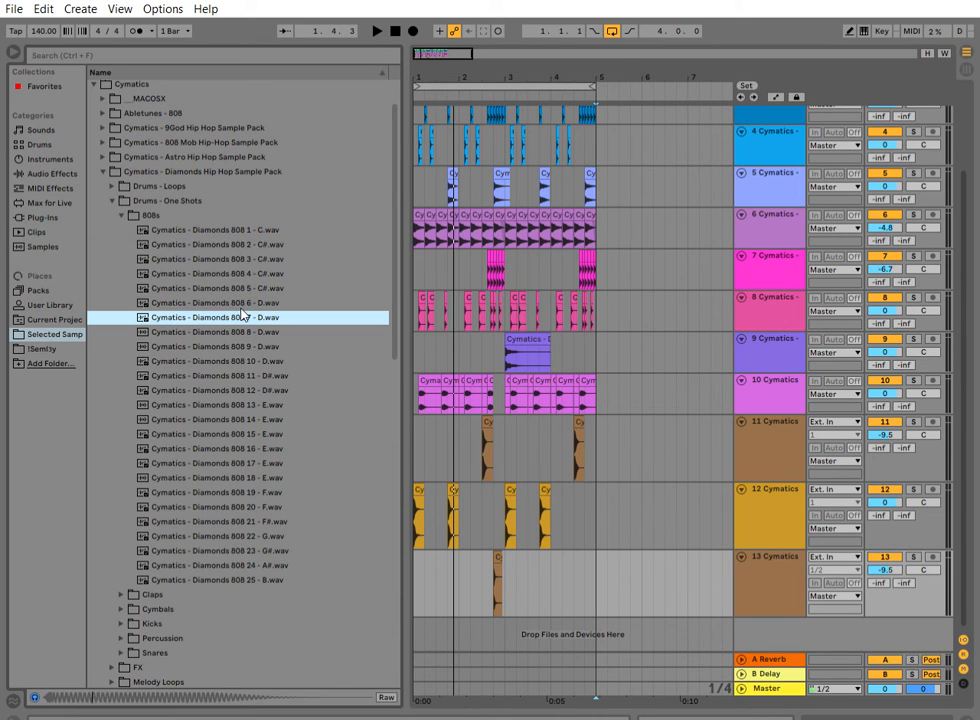
left_click(218, 399)
left_click(226, 286)
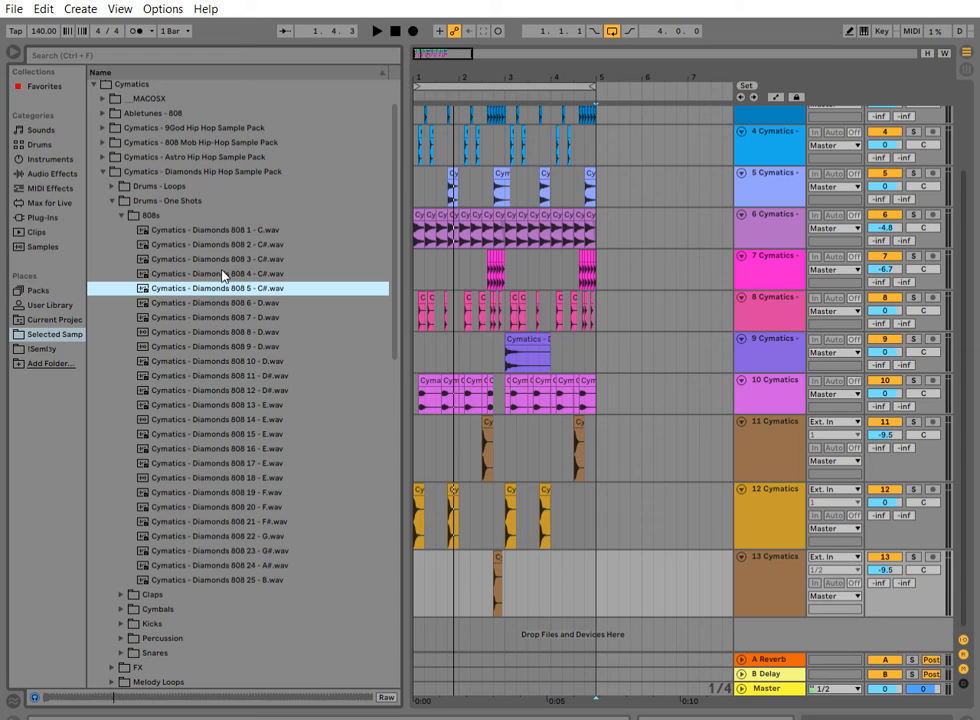
Place Diamonds 808 5 - C# on a new track 14 at bar 1, extend it to bar 5 and lower the track volume to -4.1.
left_click_drag(224, 276, 418, 626)
key("space")
left_click_drag(508, 547, 596, 548)
left_click_drag(889, 570, 889, 592)
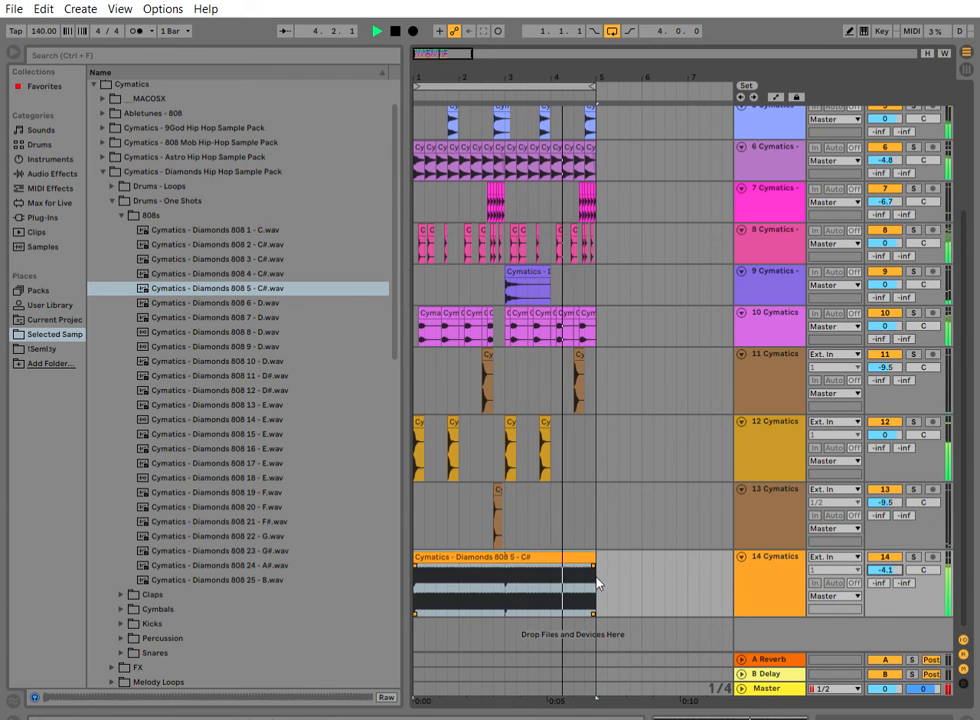
Stop playback and duplicate the four-bar loop across all tracks into bars 5 to 9.
left_click(470, 82)
key("space")
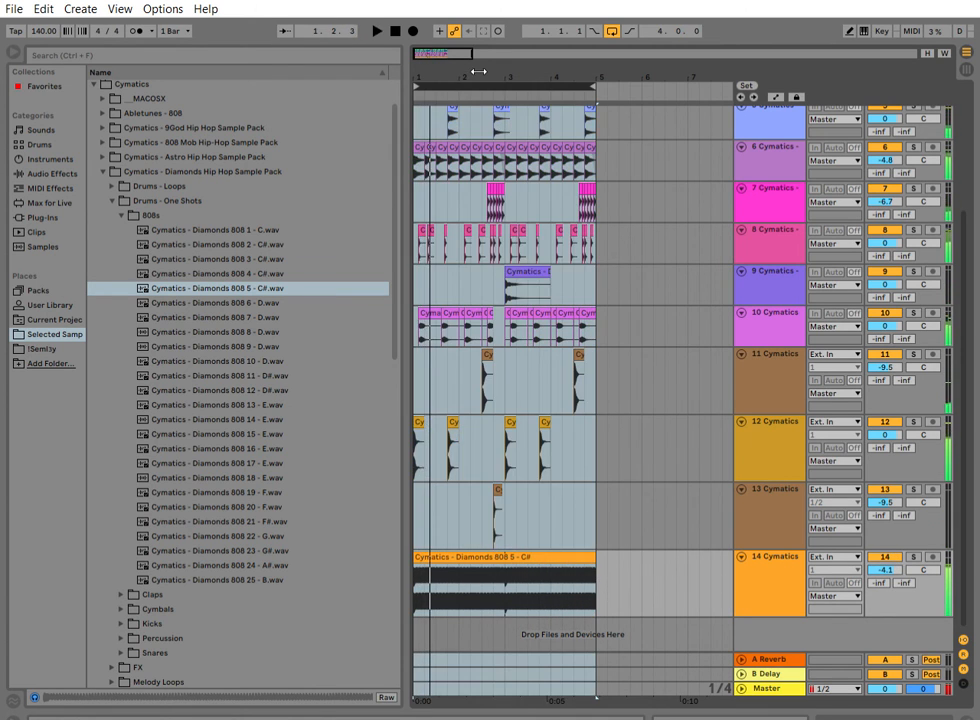
key("ctrl+d")
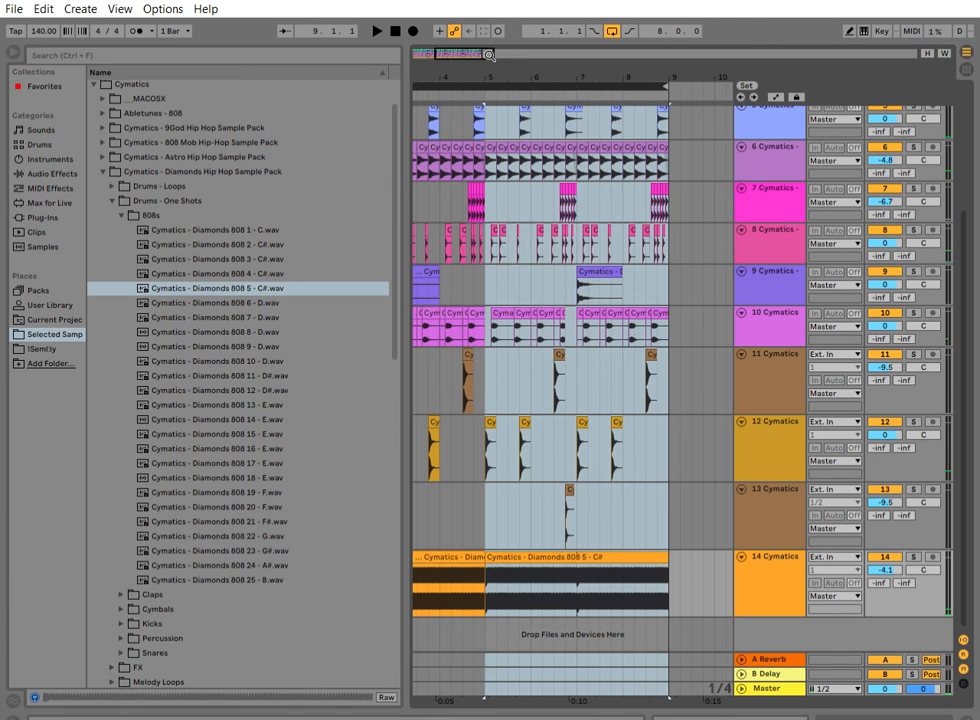
Raise the Transposition envelope of the second 808 clip on track 14 to +12 st and play it back.
double_click(600, 573)
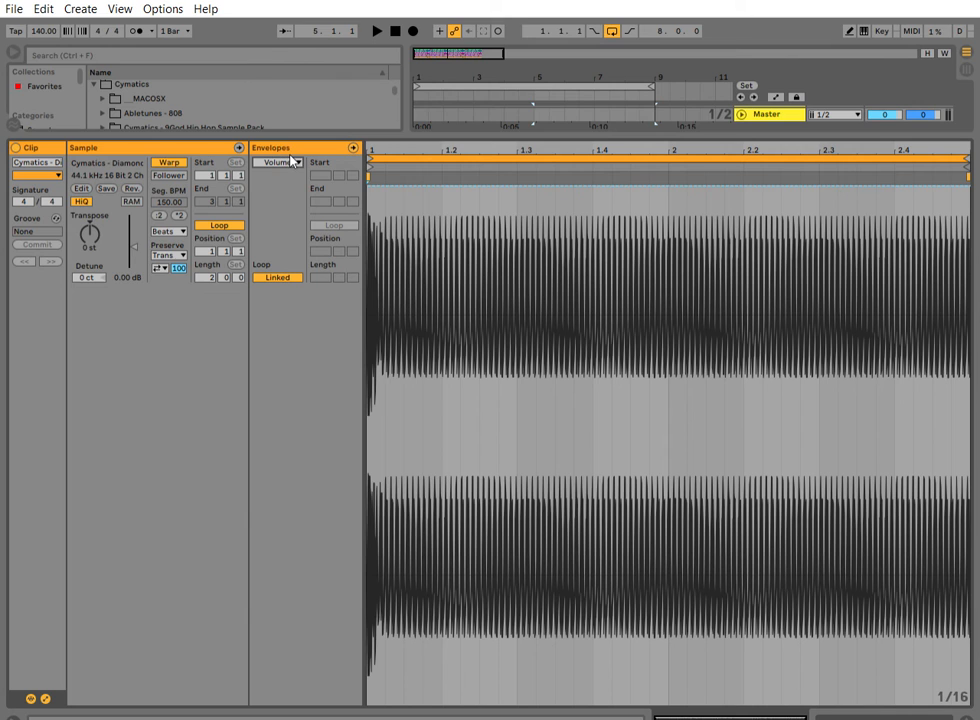
left_click(284, 148)
left_click(295, 176)
left_click(328, 205)
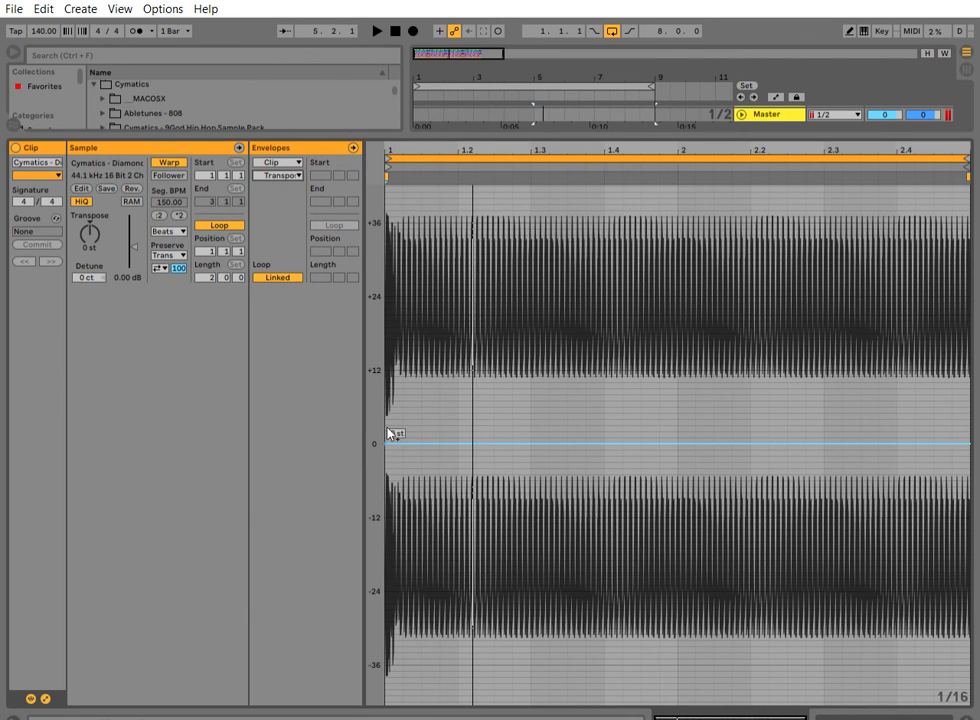
left_click_drag(388, 447, 388, 371)
key("space")
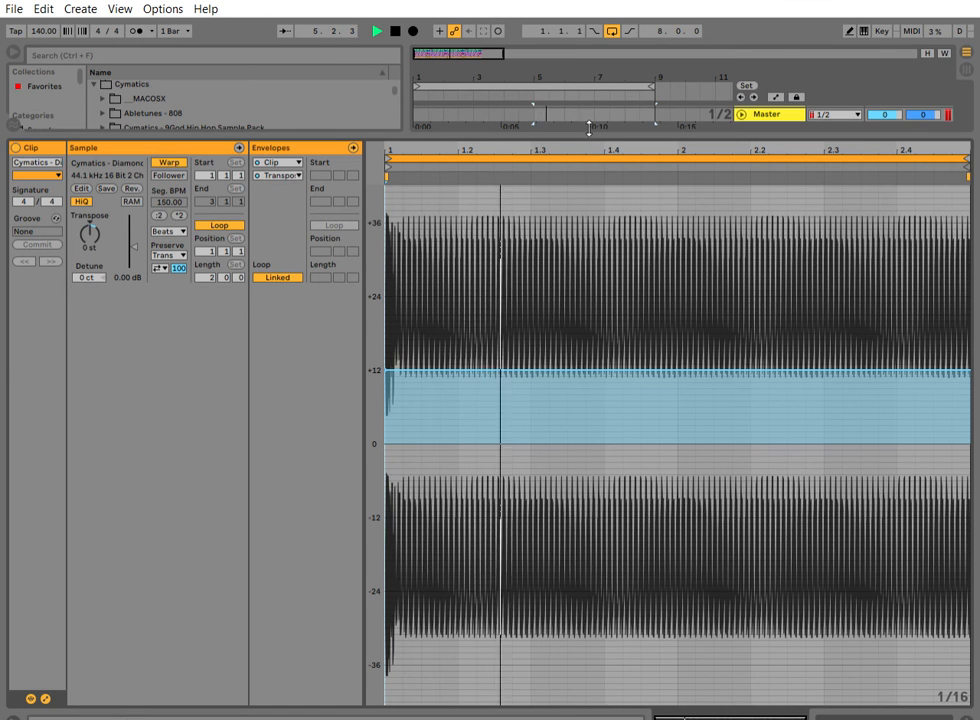
double_click(589, 130)
Shorten the transposed 808 clip to end at bar 7, fill bars 7 to 9 with another 808 5 clip, and play back.
left_click_drag(654, 556, 594, 548)
key("space")
left_click(526, 553)
left_click_drag(532, 562, 608, 551)
key("space")
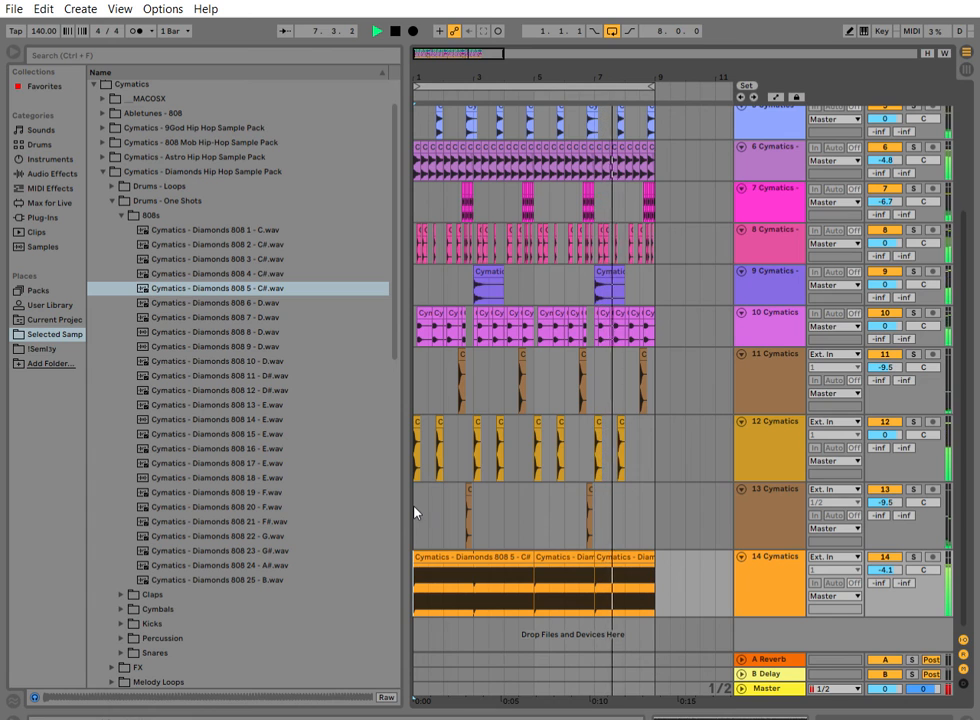
Shape the bar 5 808 clip's Transposition envelope to rise from 0 st to +12 st at 1.3 and fall from 2.4 to 0 st.
double_click(569, 554)
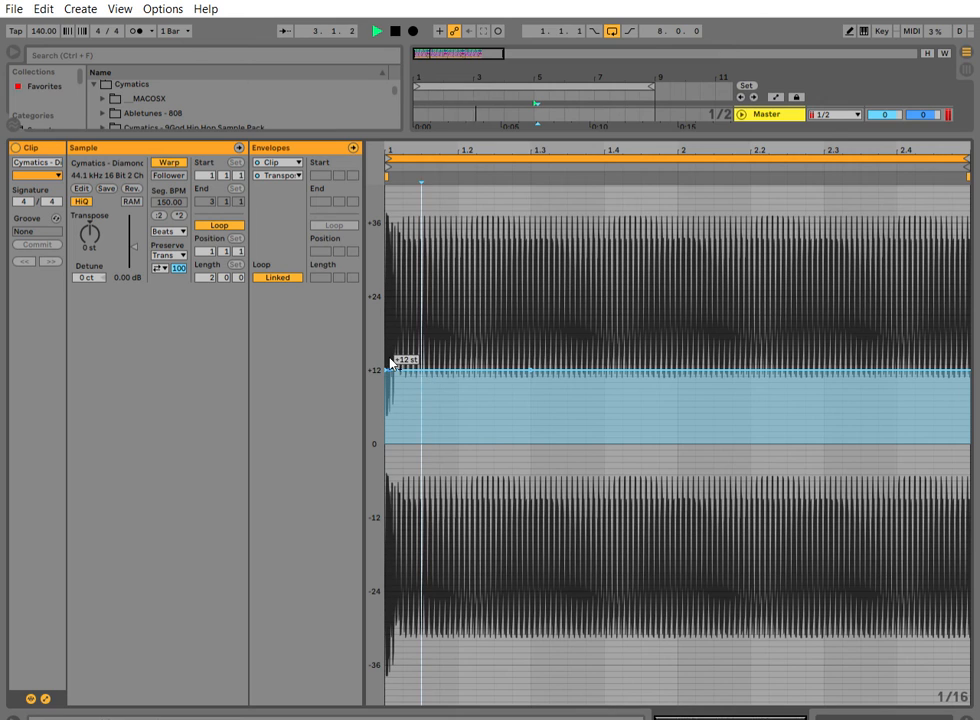
left_click_drag(390, 359, 390, 418)
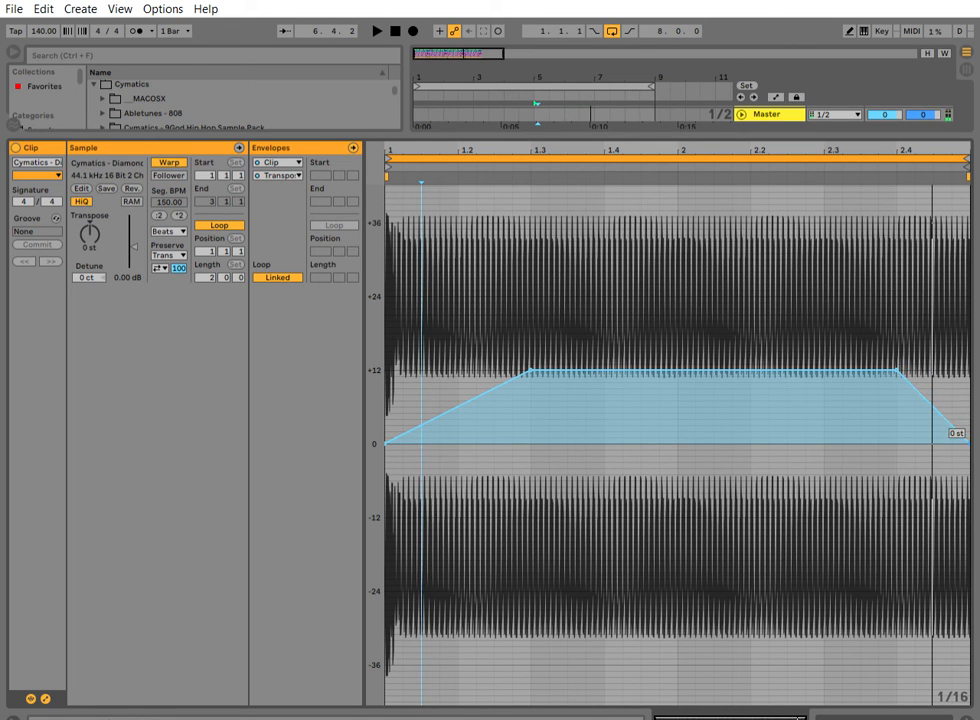
key("space")
left_click(794, 131)
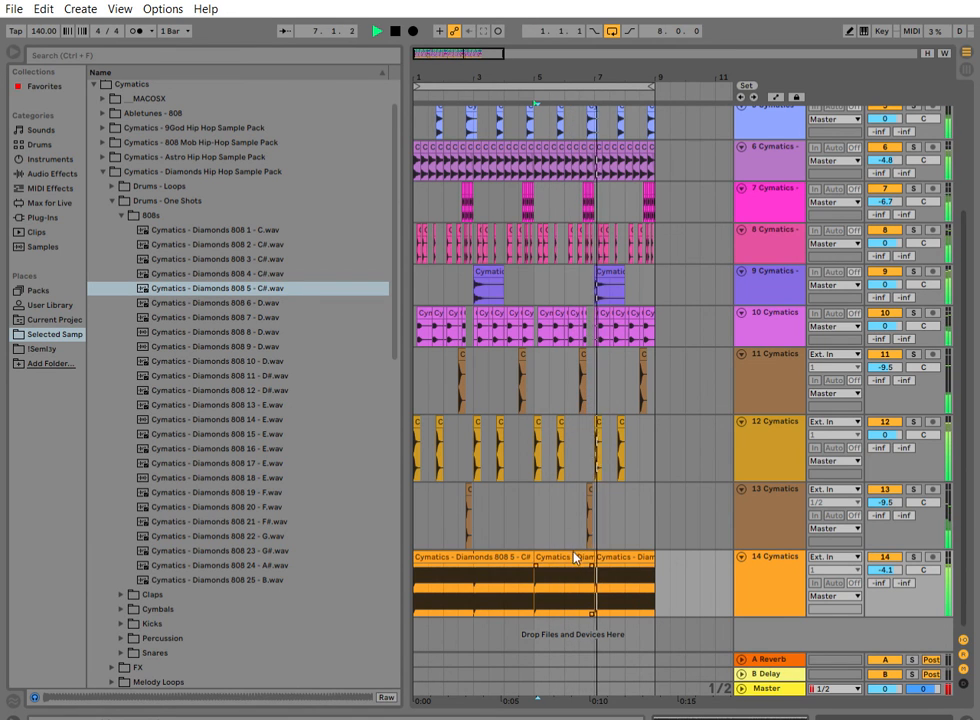
Play back the arrangement and check the pitch glide envelope of the 808 clip at bar 5.
left_click(519, 89)
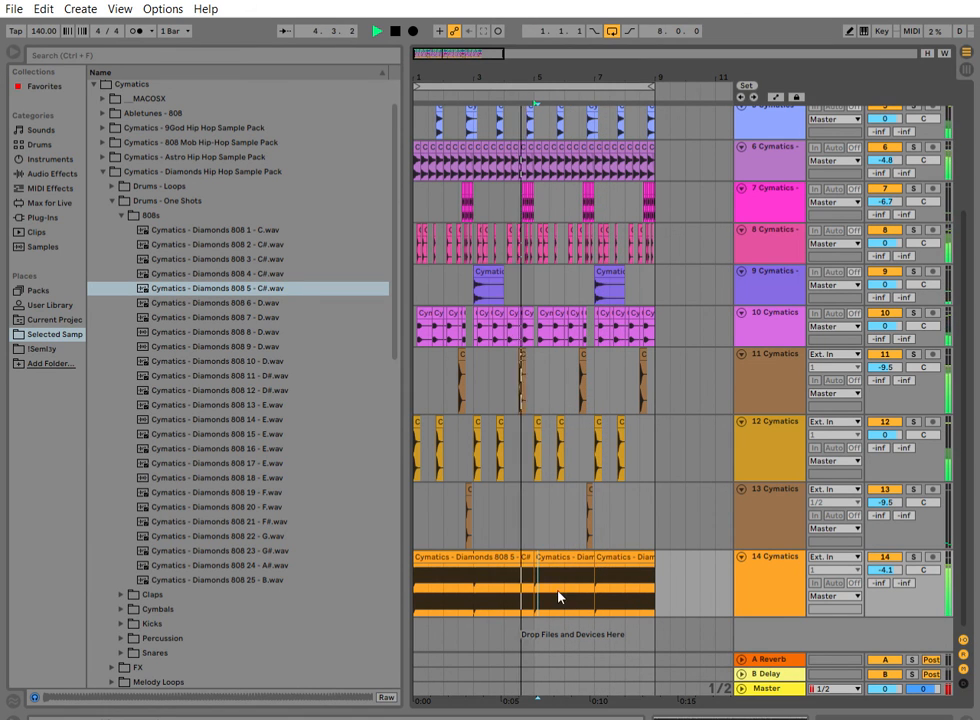
double_click(557, 556)
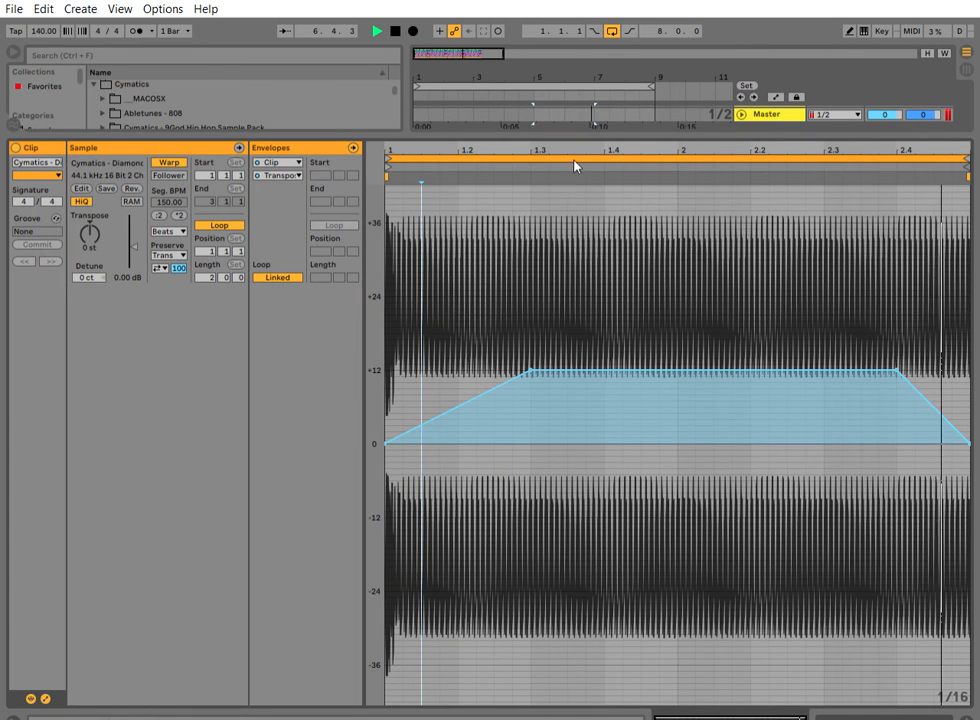
left_click_drag(587, 127, 590, 503)
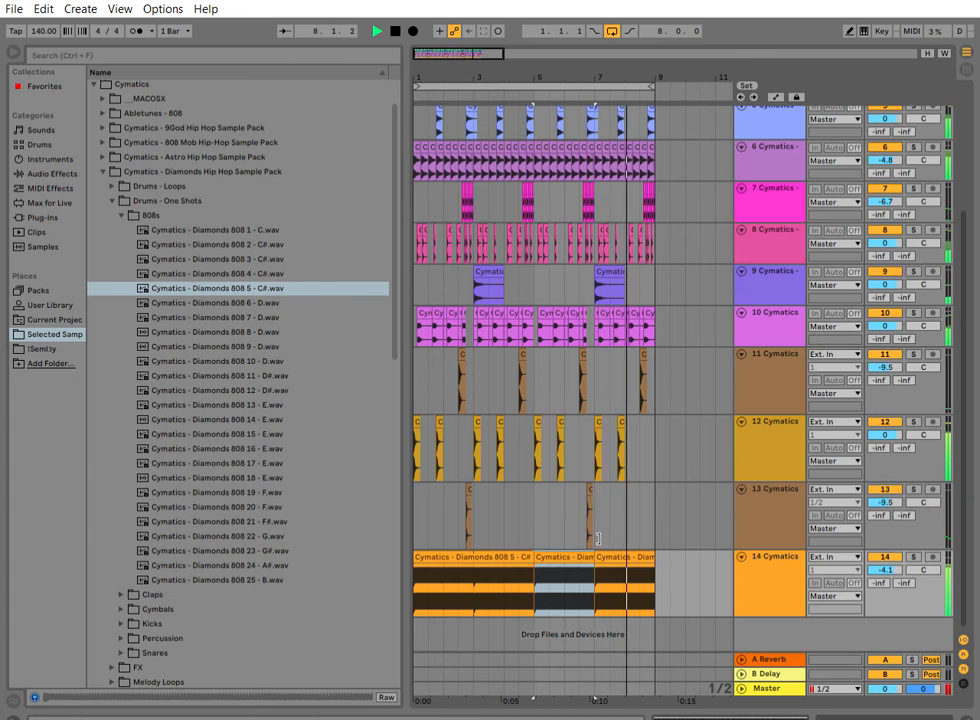
left_click(398, 31)
key("space")
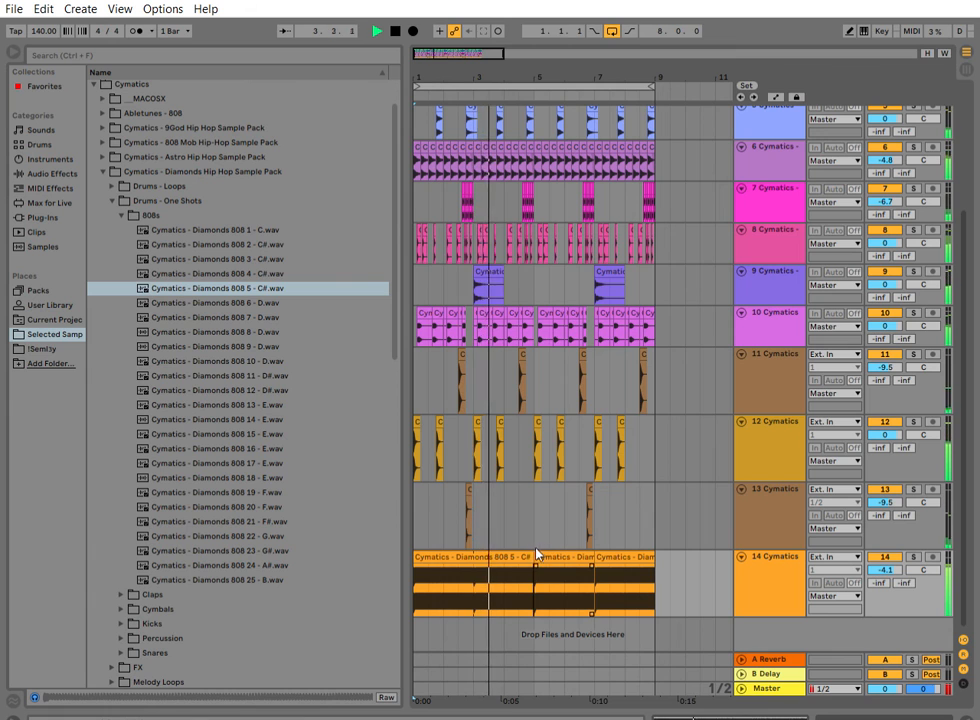
Trim the start of the bar 5 808 clip to 5.2 and play back from there.
left_click_drag(538, 77, 551, 448)
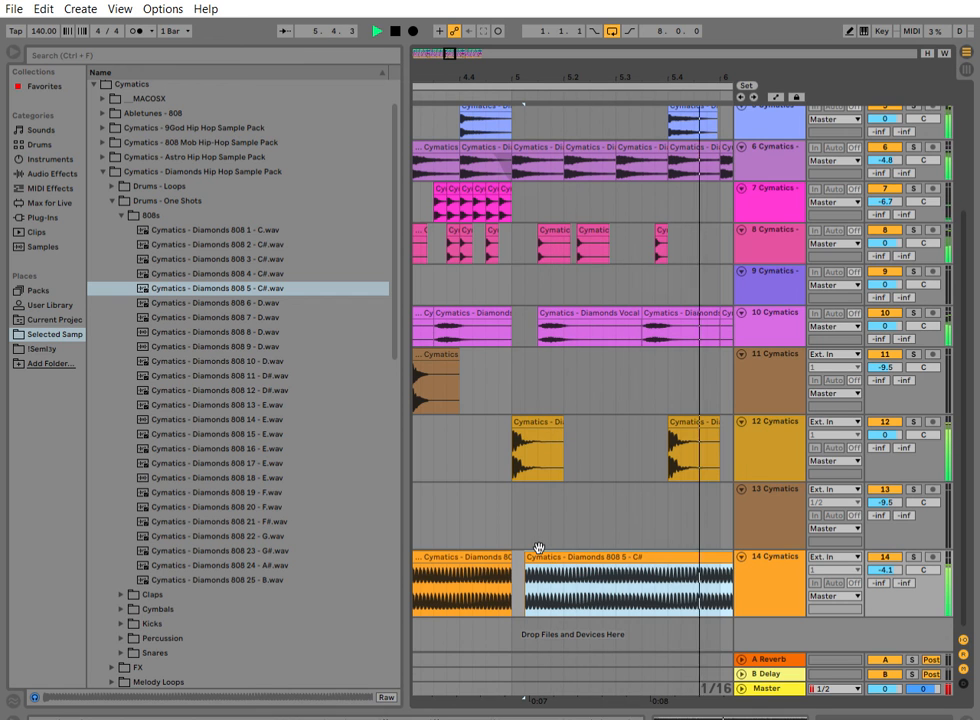
mouse_move(546, 66)
left_mouse_down()
mouse_move(540, 8)
mouse_move(547, 66)
left_mouse_up()
left_click_drag(544, 545, 558, 547)
key("space")
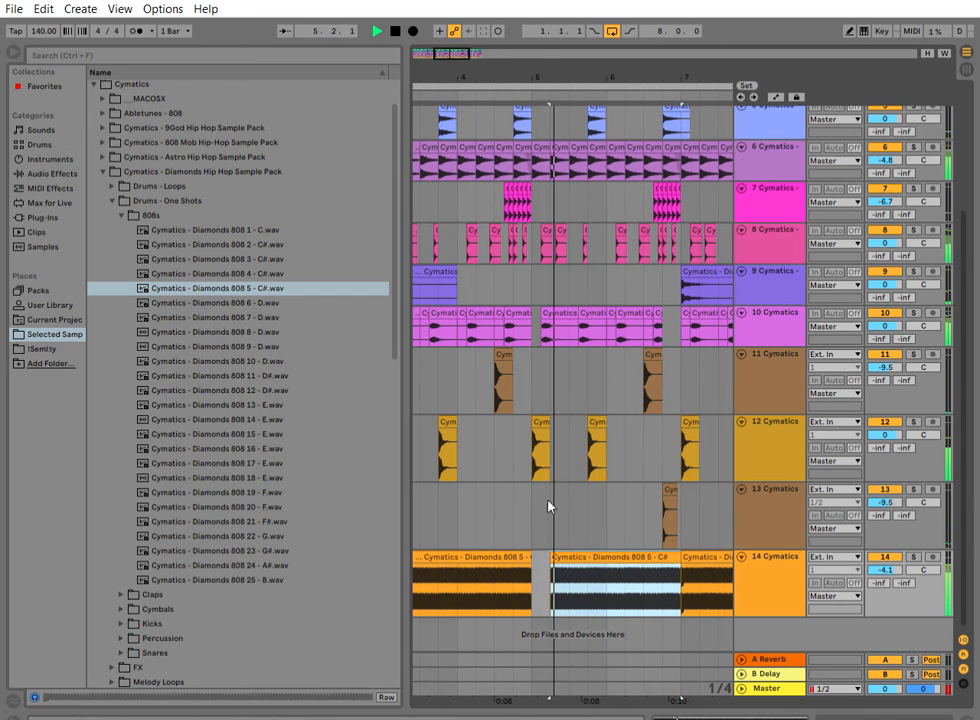
Move the 0 st start point of the trimmed 808 clip's Transposition envelope to 1.2 and listen to the glide.
double_click(585, 553)
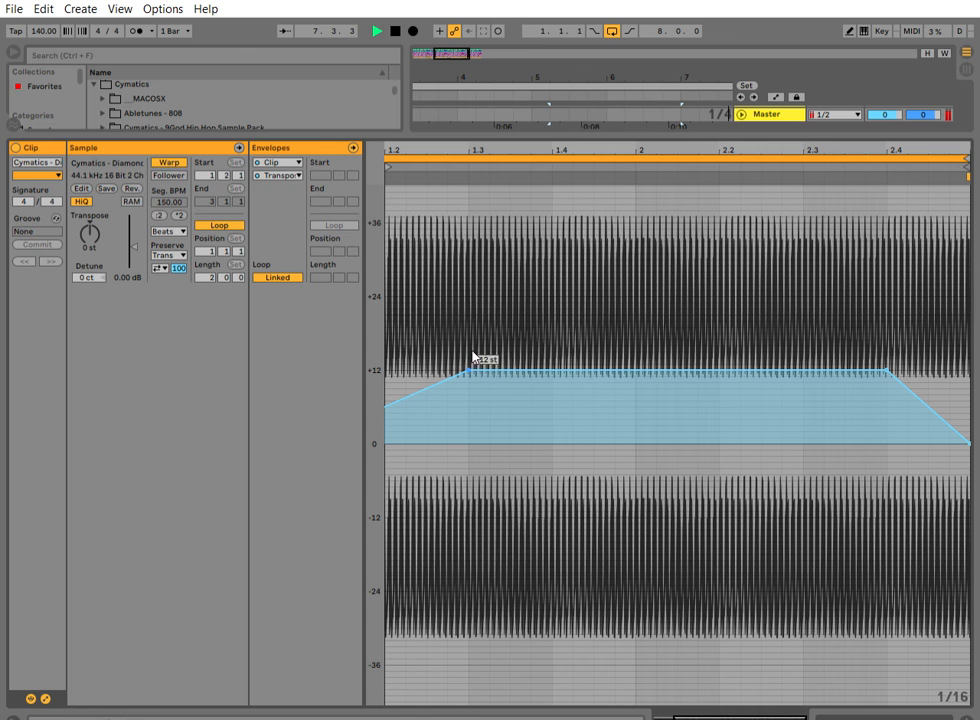
left_click_drag(481, 146, 558, 139)
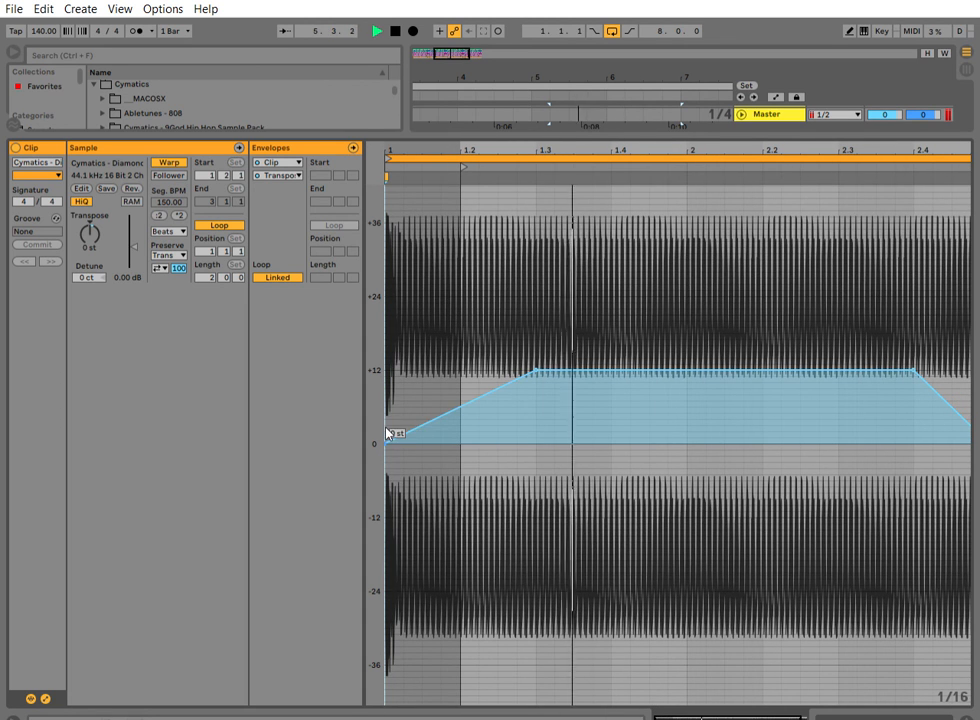
left_click_drag(394, 433, 466, 433)
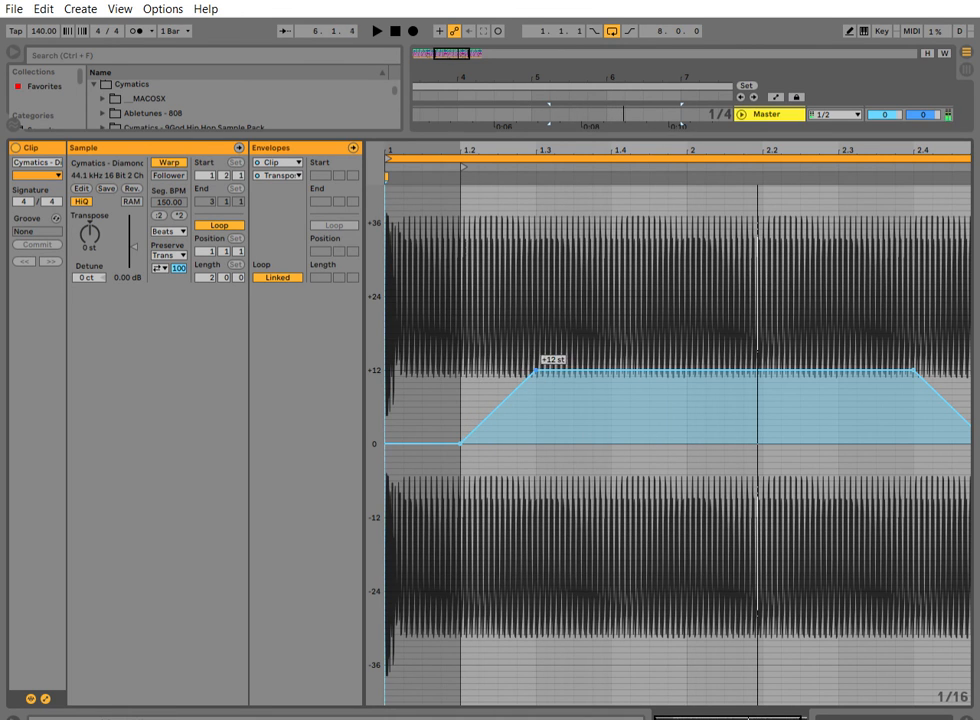
mouse_move(535, 371)
left_mouse_down()
mouse_move(461, 371)
mouse_move(536, 371)
mouse_move(536, 296)
mouse_move(536, 371)
left_mouse_up()
key("space")
key("space")
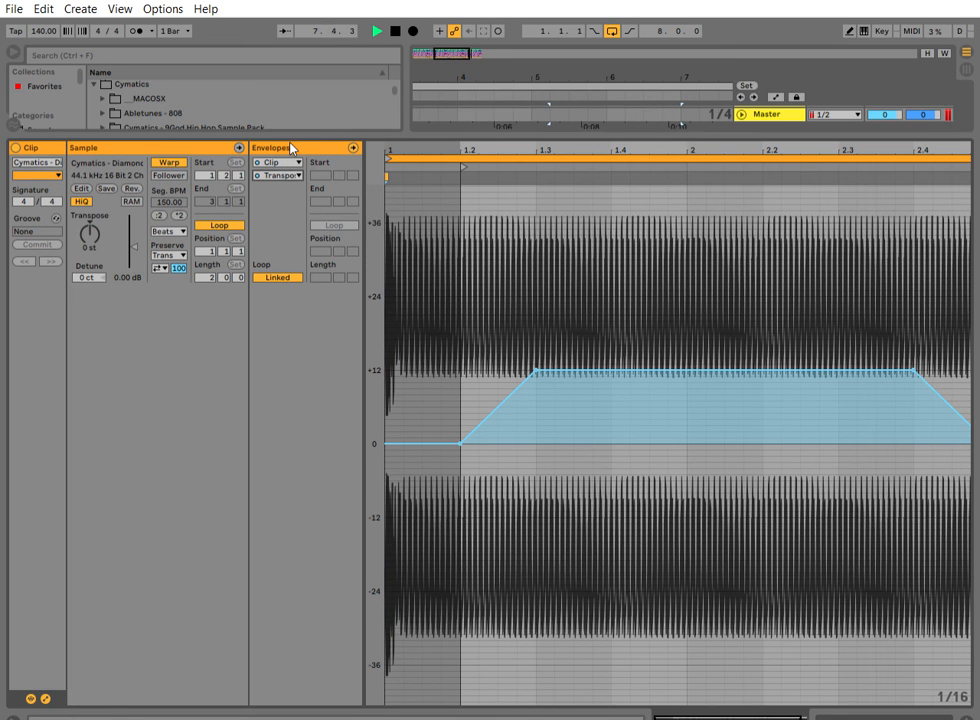
Try the 1.2 transposition point at +12 st, play it back and return the point to 0 st.
left_click_drag(466, 436, 490, 362)
key("space")
key("space")
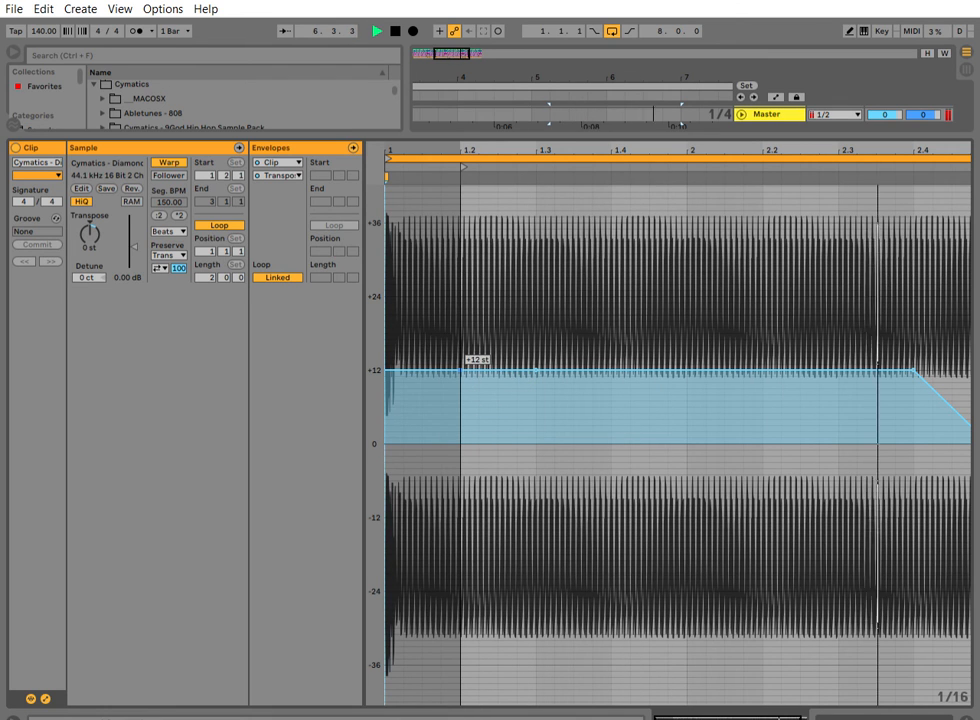
left_click_drag(460, 375, 460, 438)
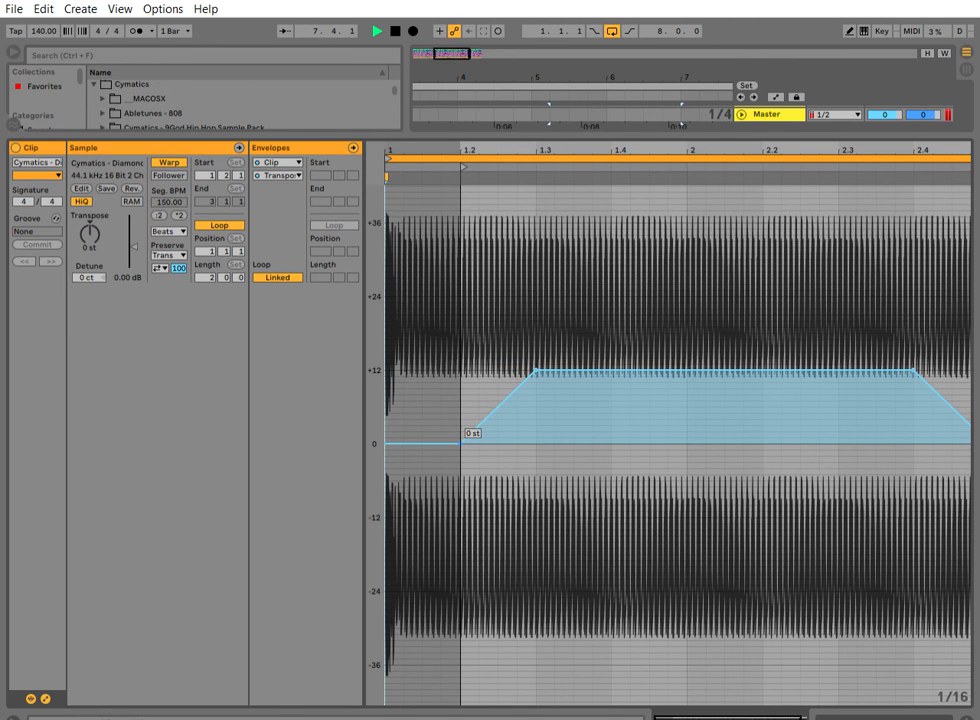
Leave the 808 clip's envelope and listen to the whole eight-bar arrangement.
double_click(635, 128)
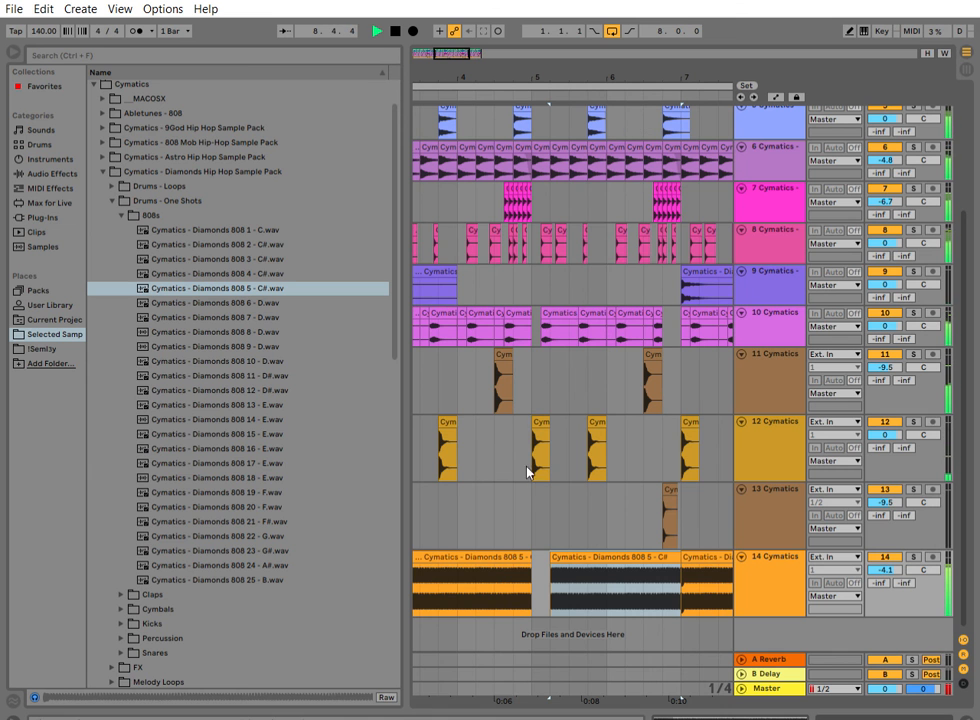
left_click(532, 506)
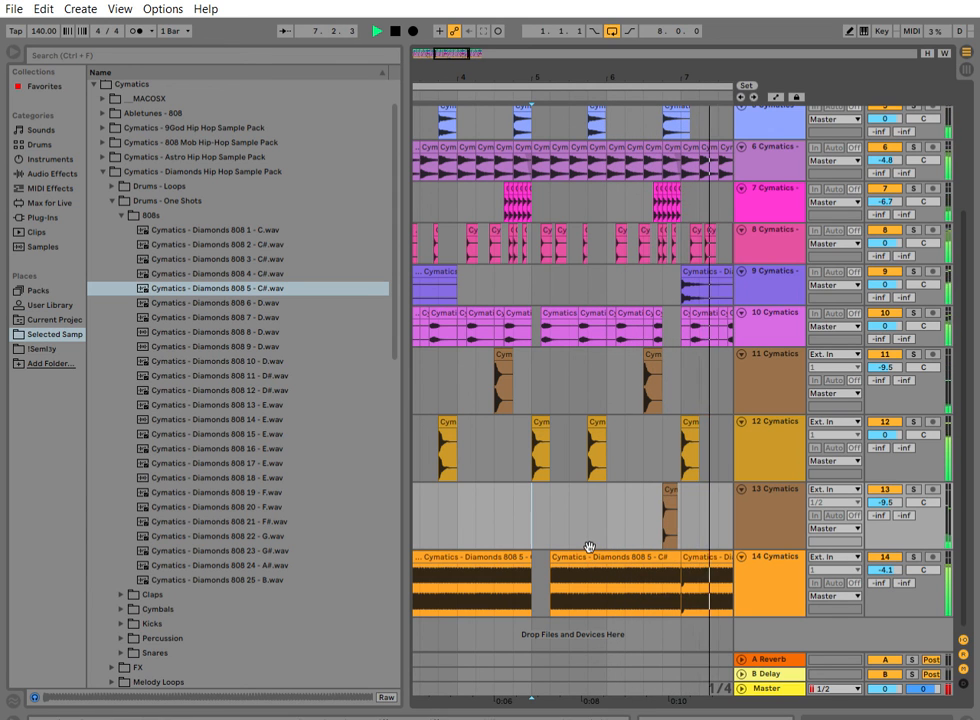
left_click_drag(595, 62, 540, 62)
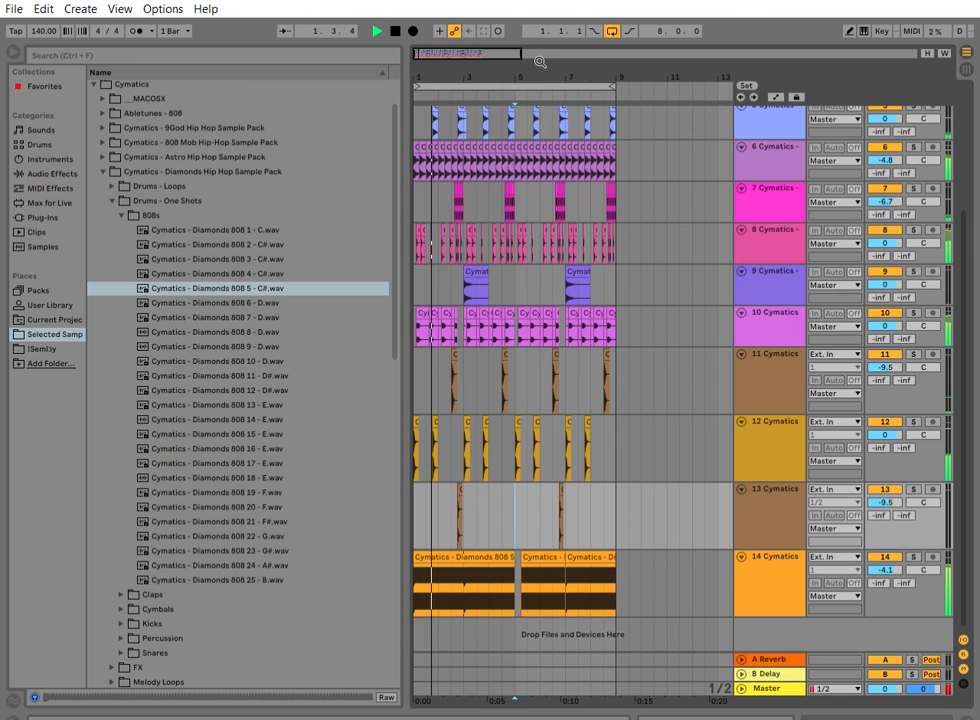